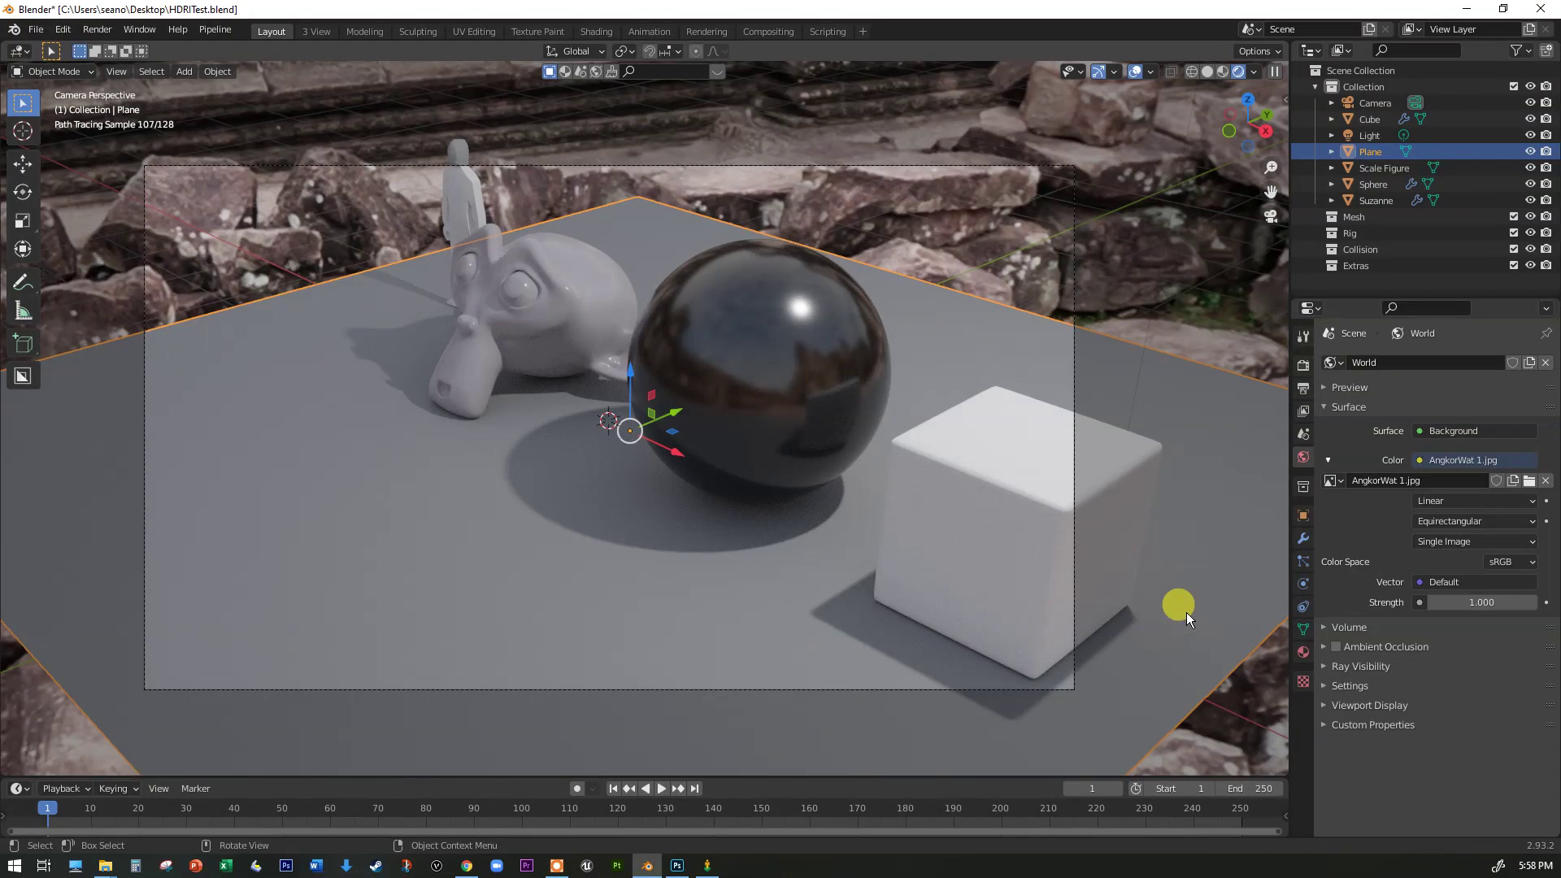
Examine the AngkorWat 1.jpg environment and its lighting on the test objects from several angles around the plane
mouse_move(1109, 558)
middle_down()
mouse_move(1022, 548)
mouse_move(1138, 504)
mouse_move(1192, 520)
middle_up()
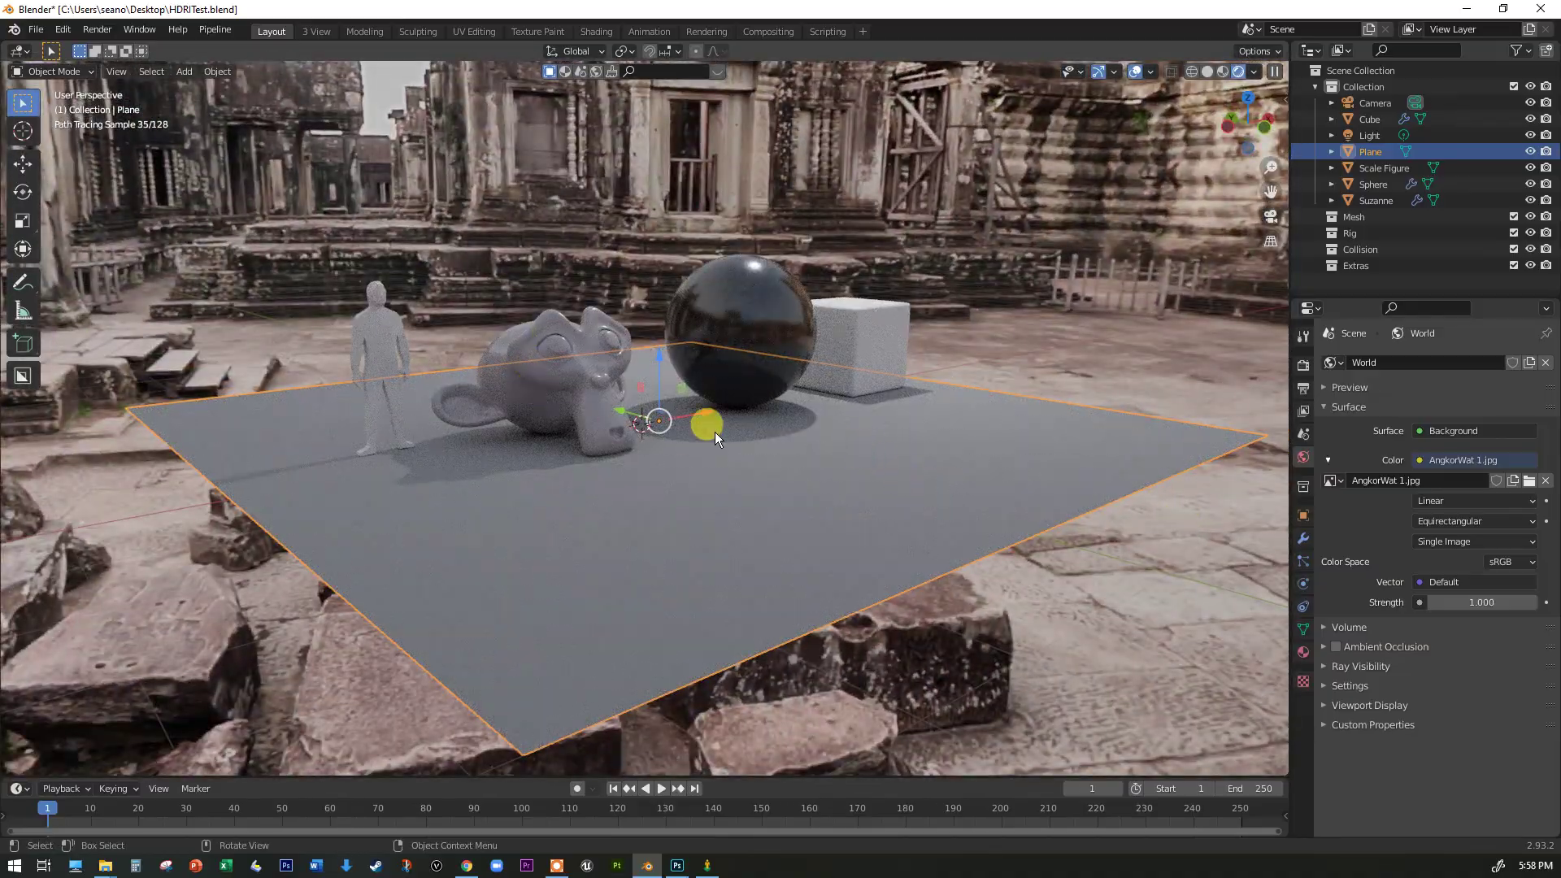
middle_drag(833, 439, 1012, 436)
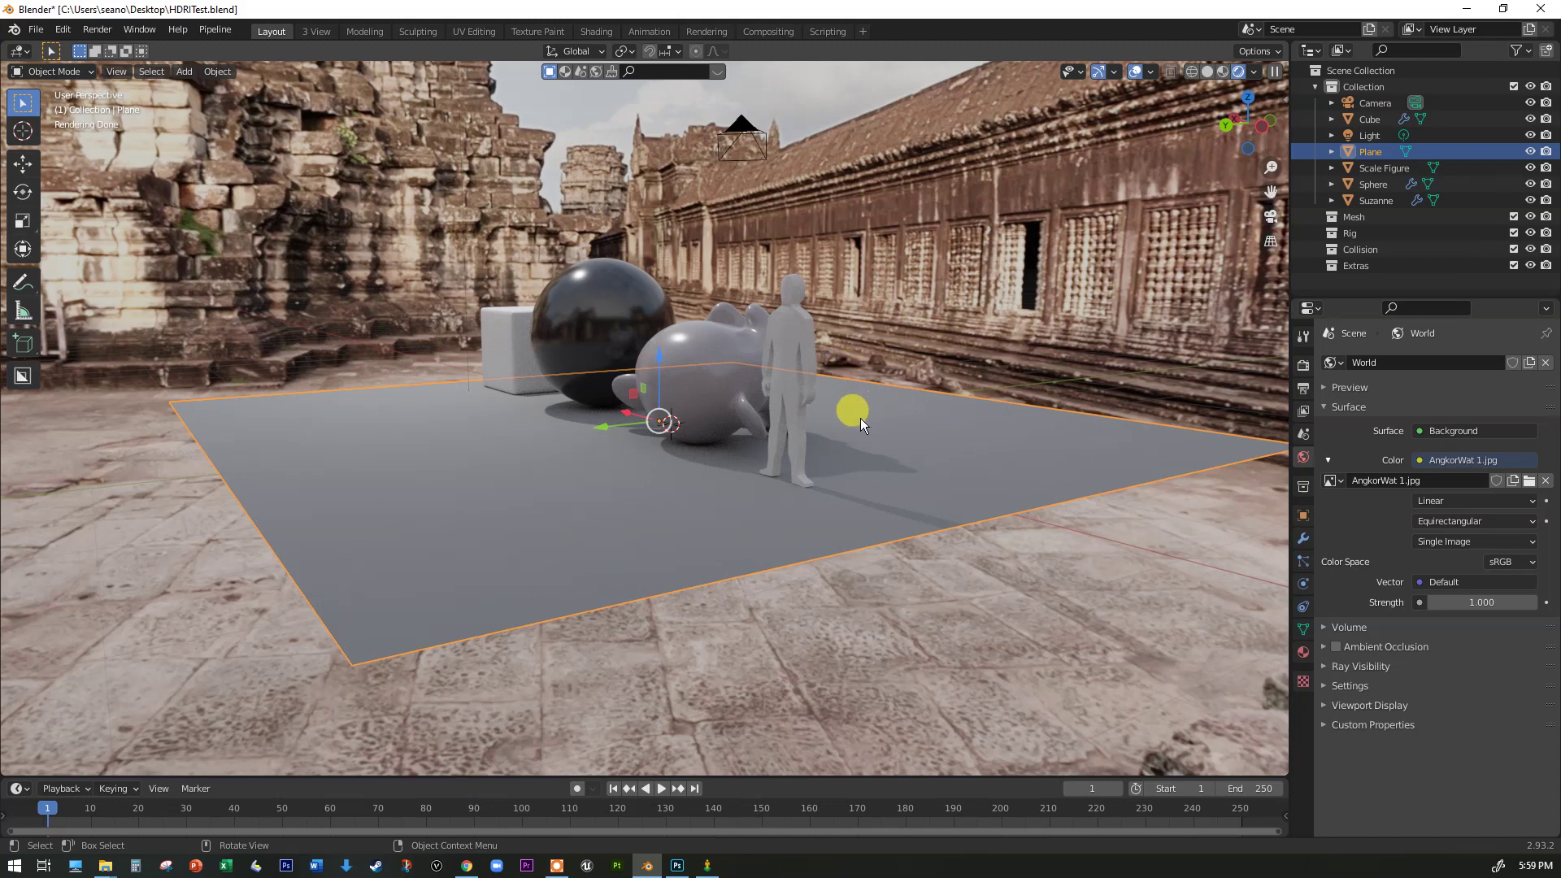
mouse_move(860, 418)
middle_down()
mouse_move(922, 377)
mouse_move(817, 395)
mouse_move(1090, 364)
middle_up()
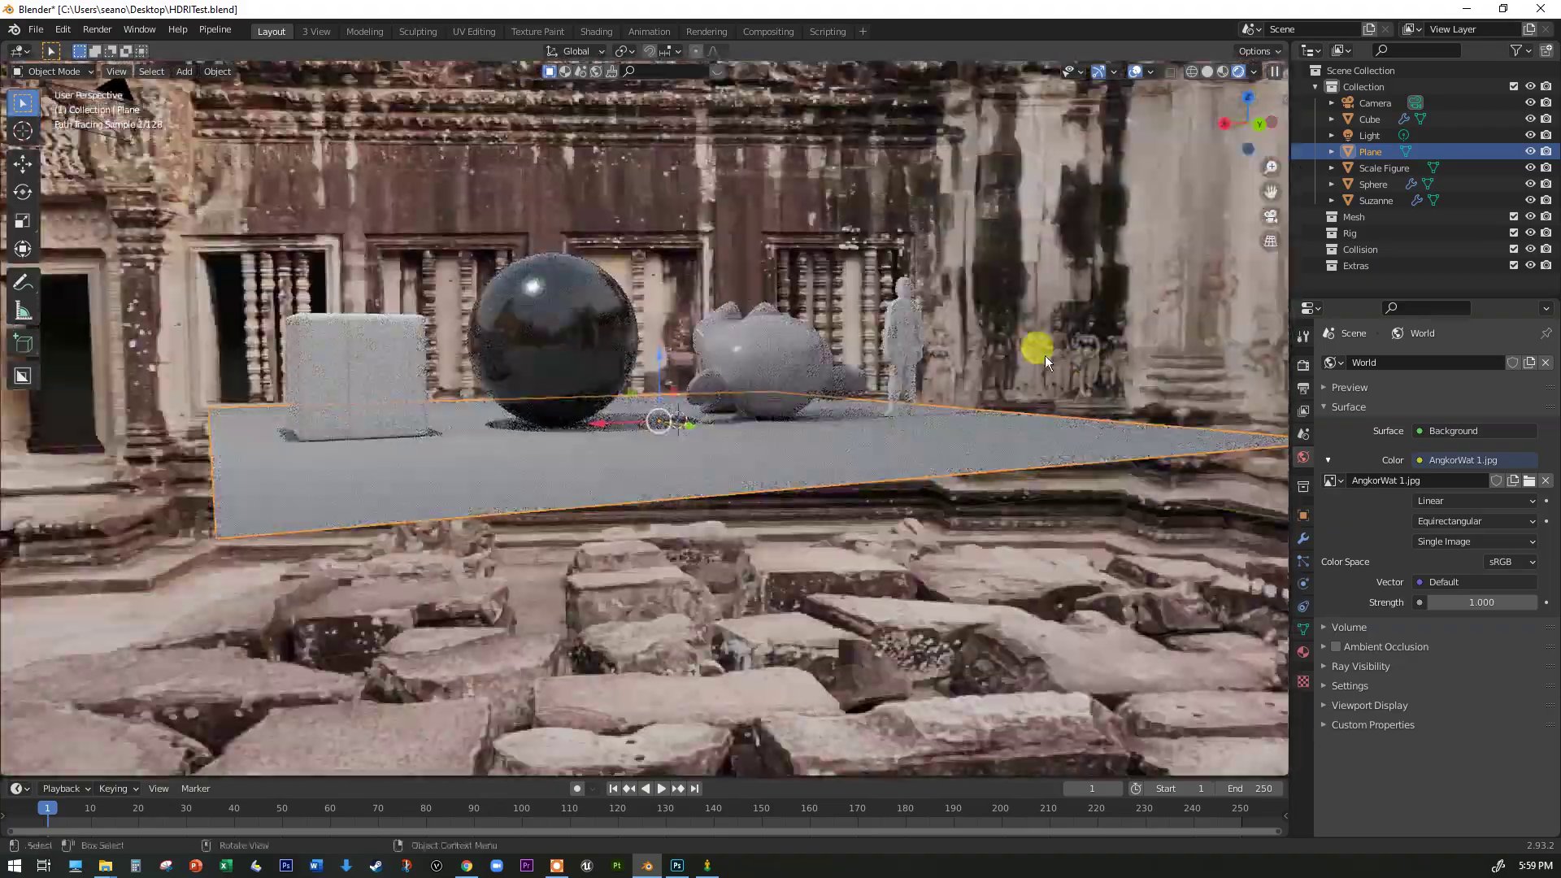
middle_drag(851, 273, 696, 296)
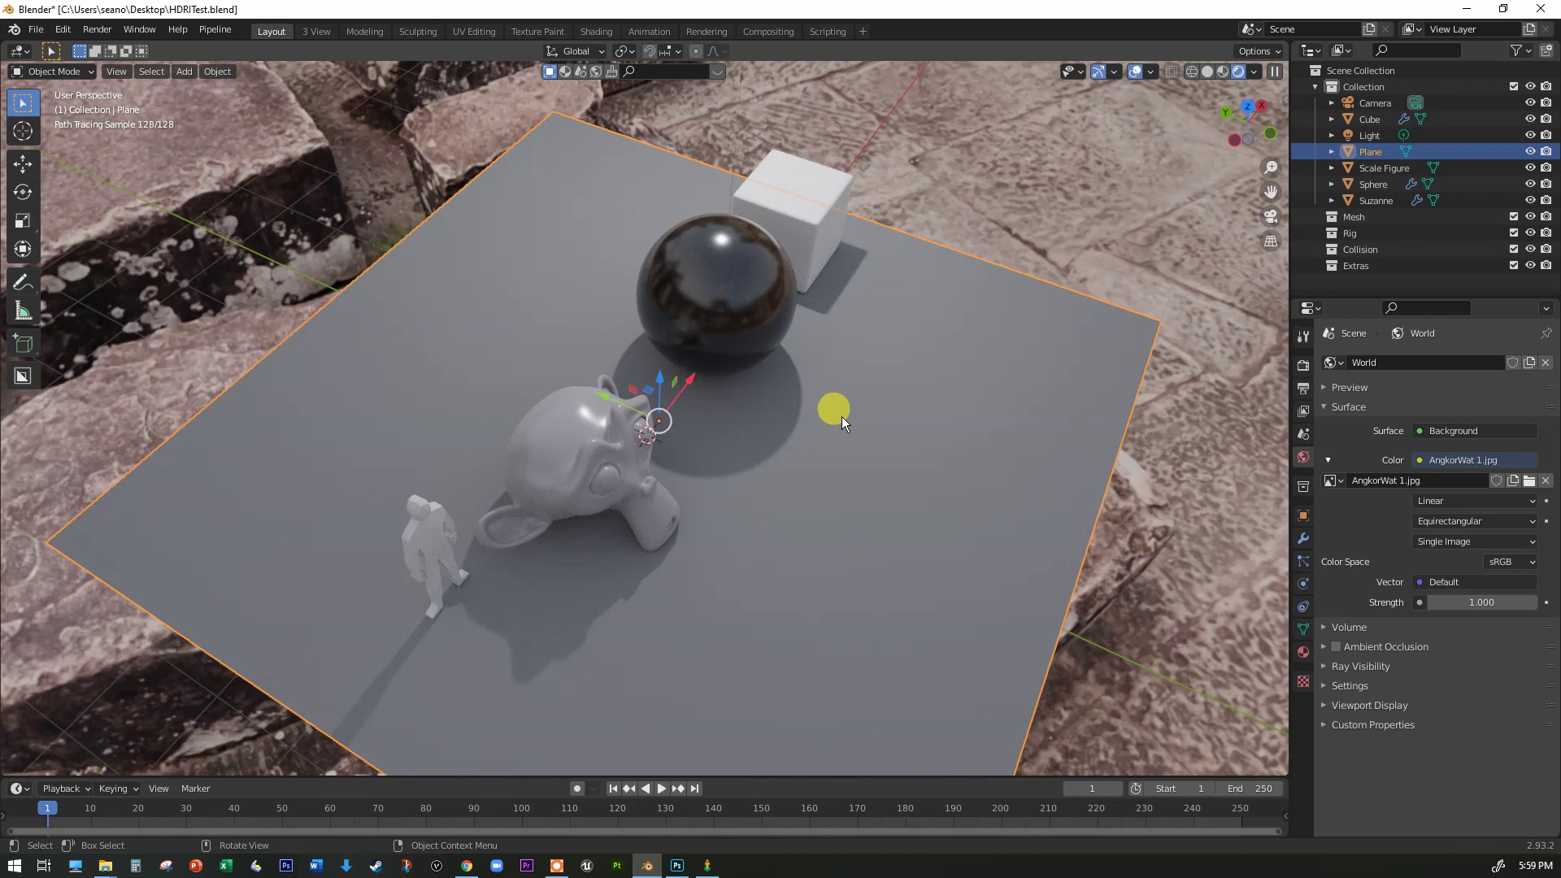
middle_drag(798, 439, 719, 594)
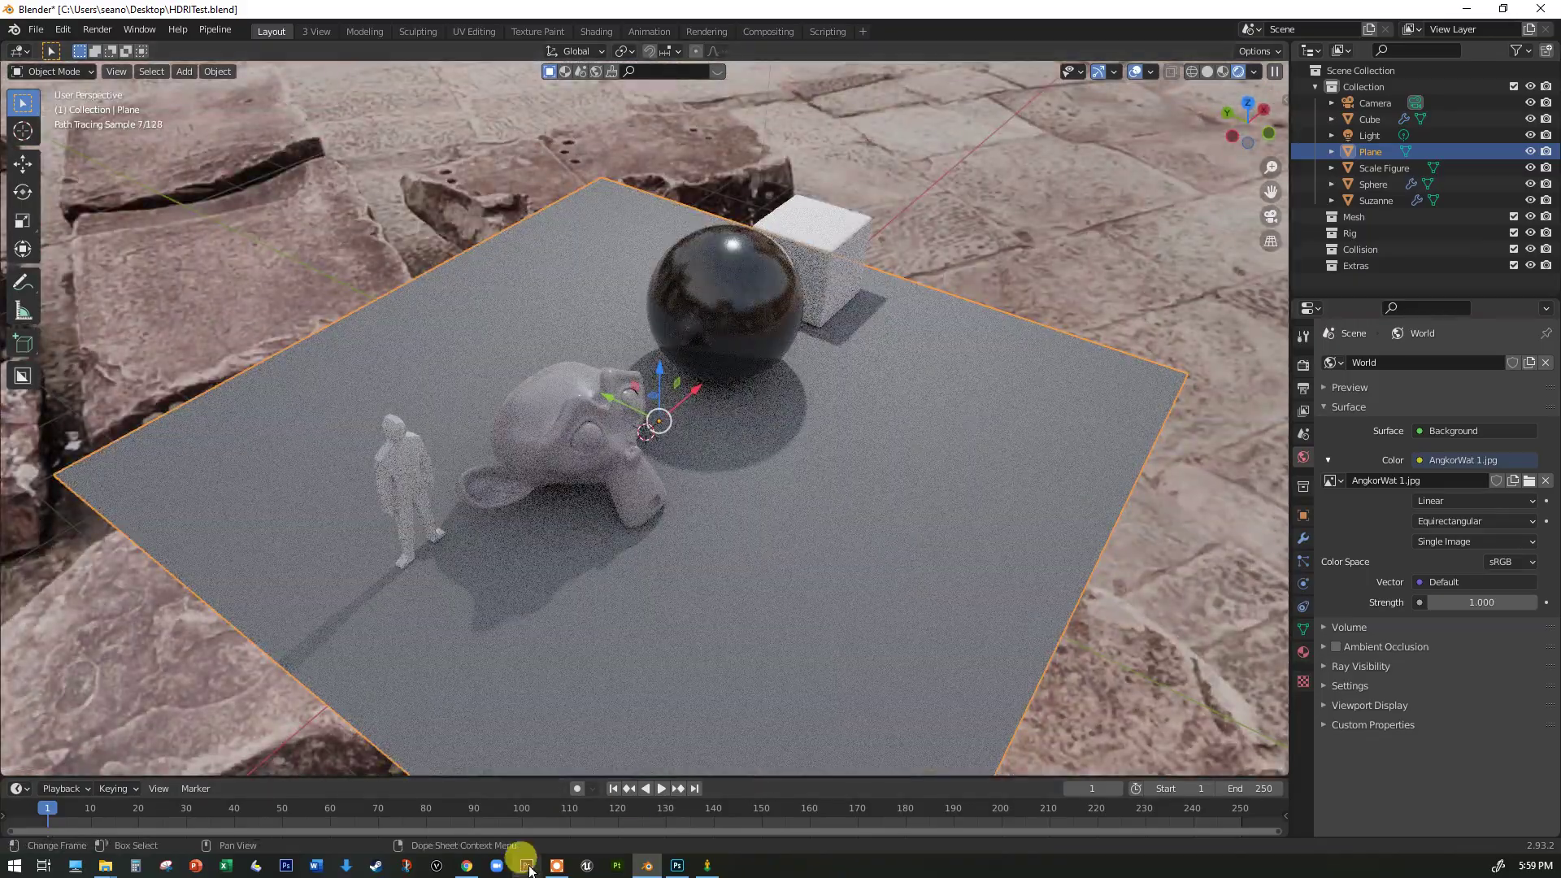
Switch to Chrome and browse the Poly Haven gallery of all HDRIs
click(467, 865)
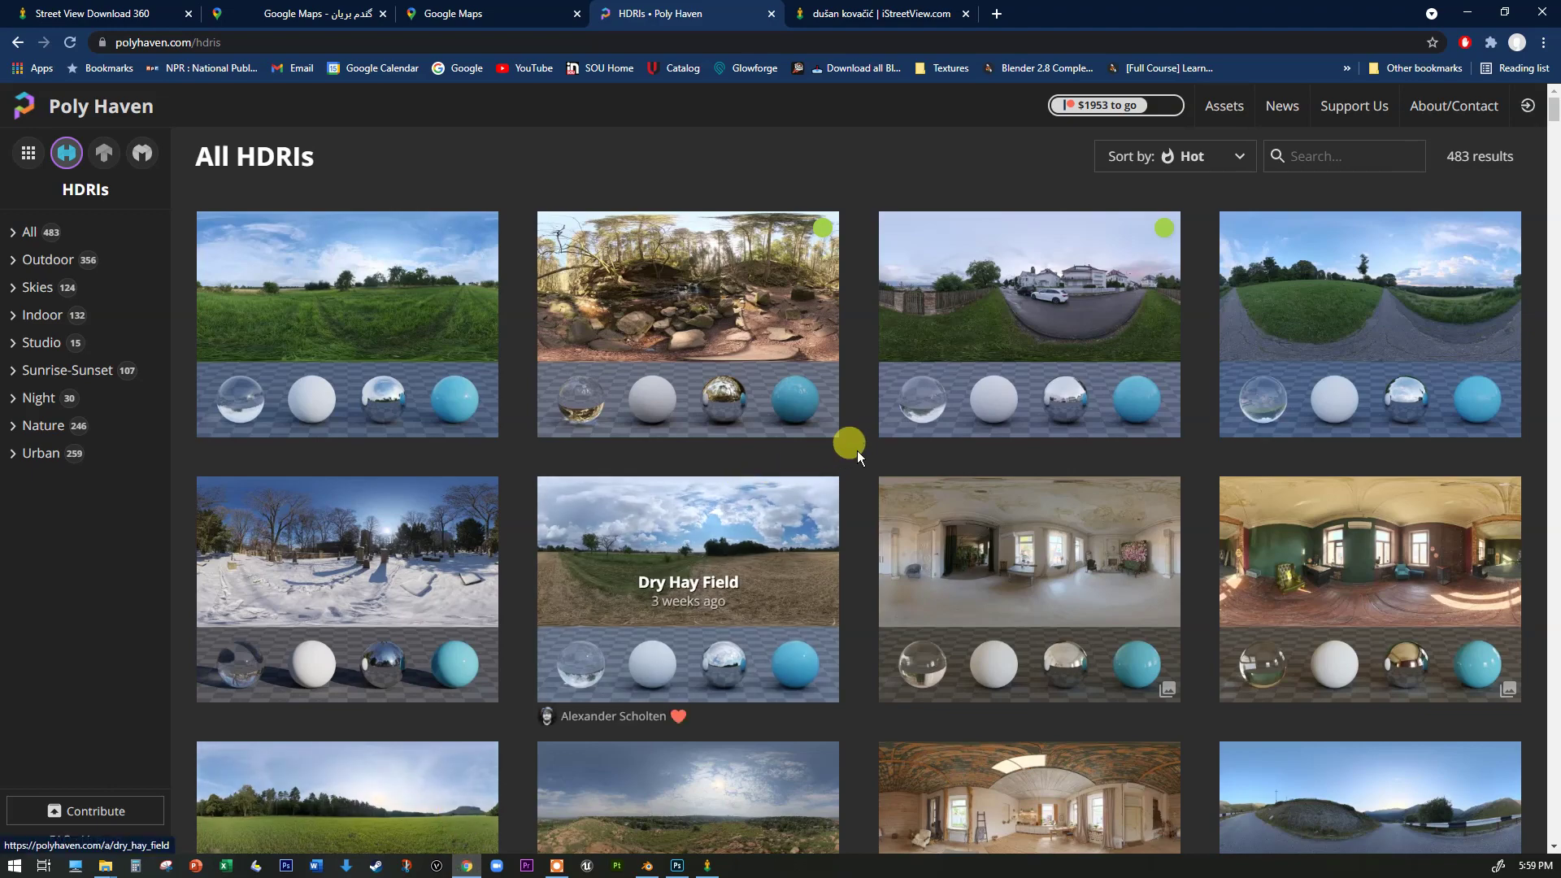
scroll(826, 419, down, 5)
scroll(841, 439, up, 4)
scroll(842, 439, up, 1)
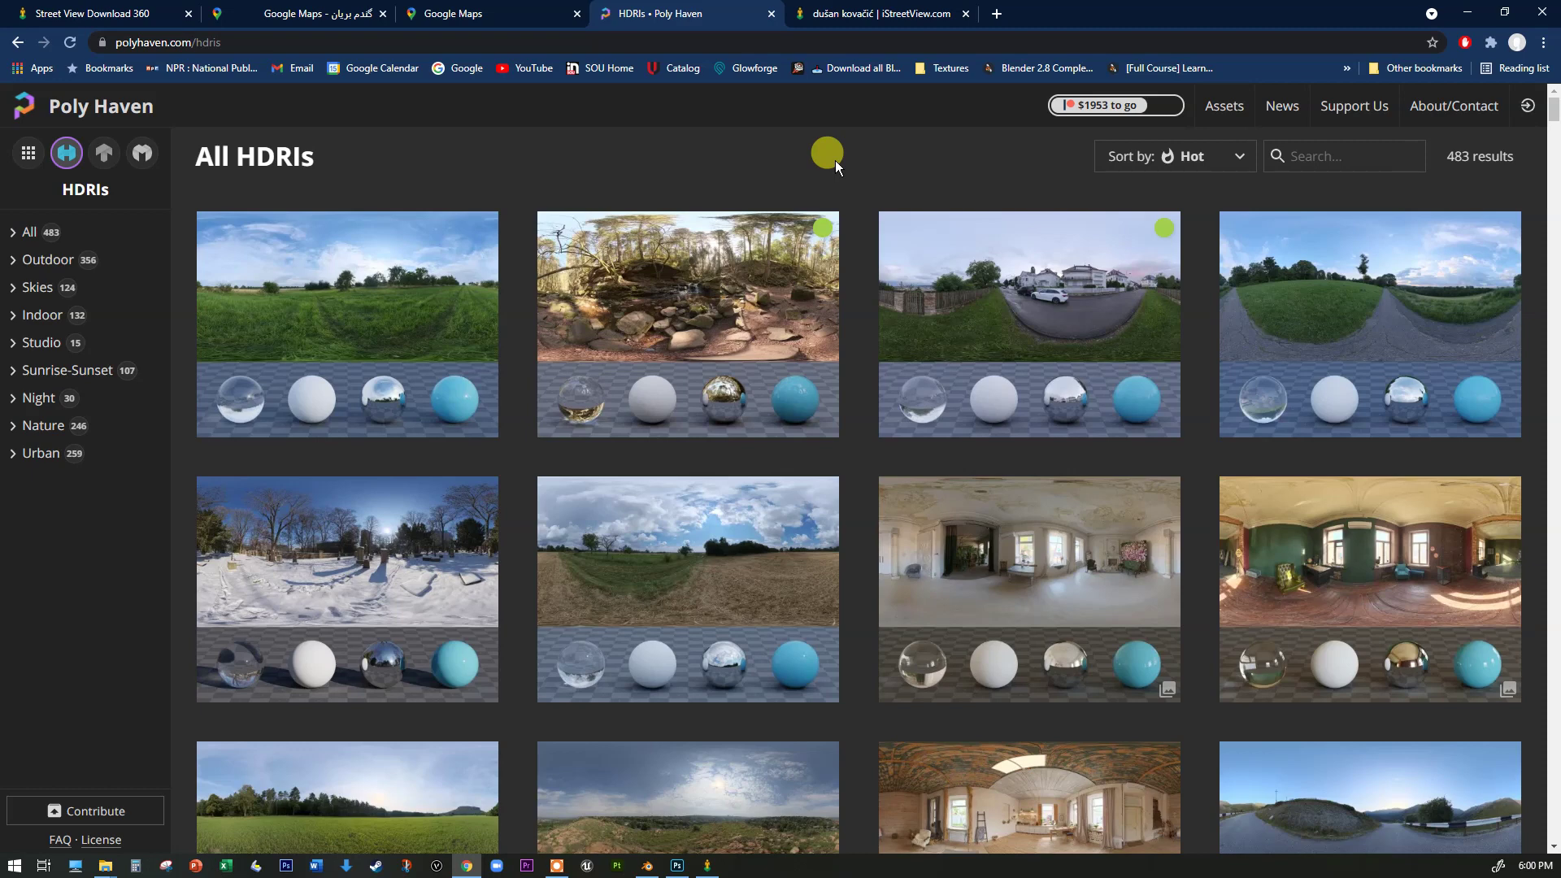
Review the Street View Download 360 web page's usage instructions and screenshots, and bring up the Street View Download 360 app
key(ctrl+1)
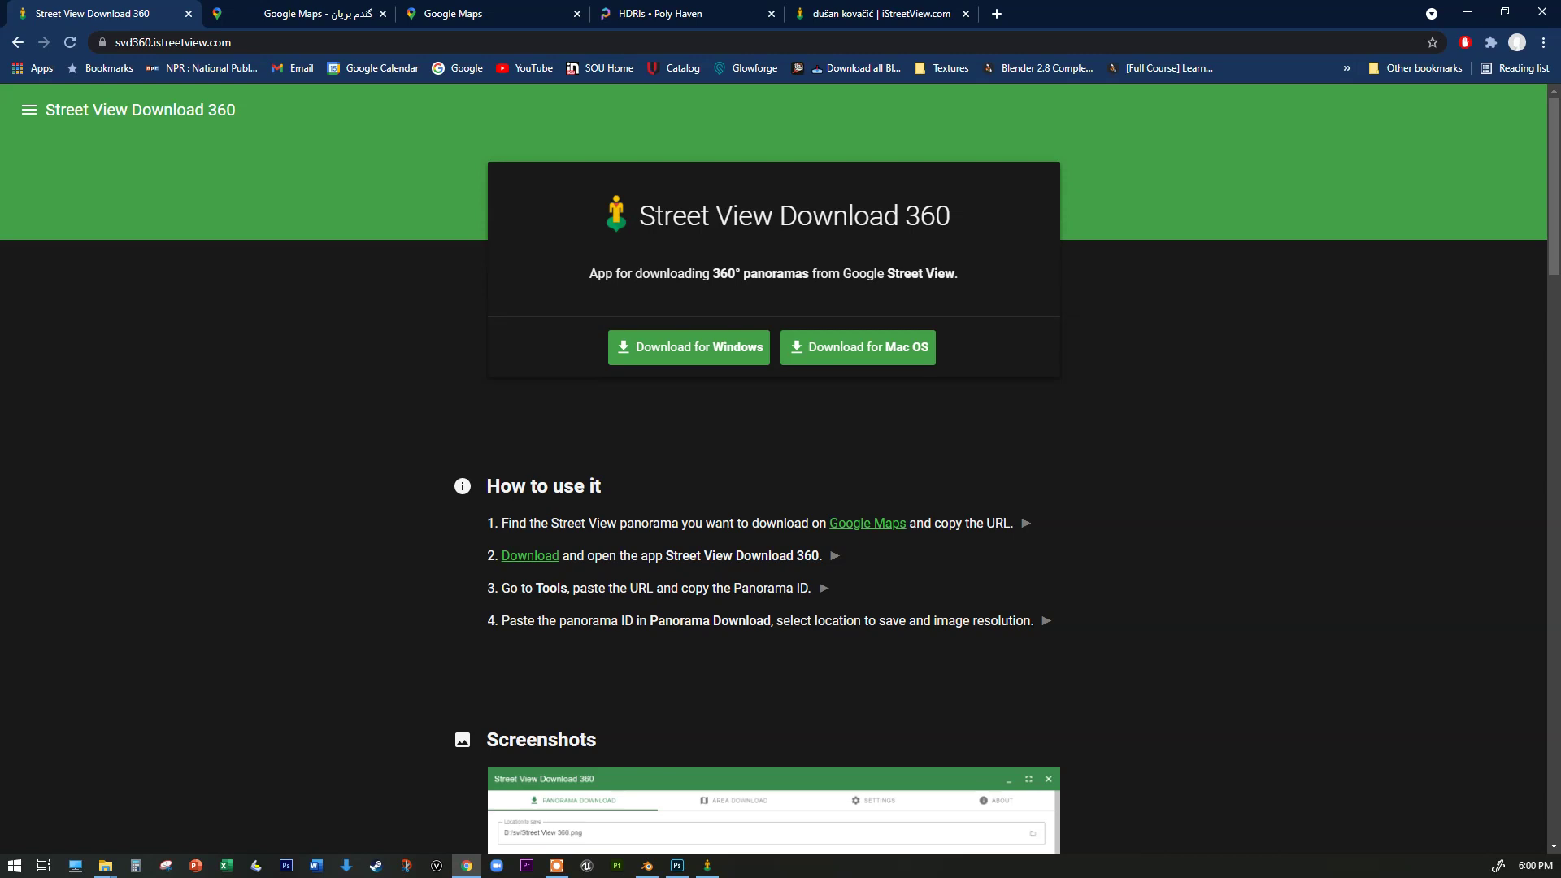
scroll(378, 372, down, 8)
scroll(382, 378, up, 3)
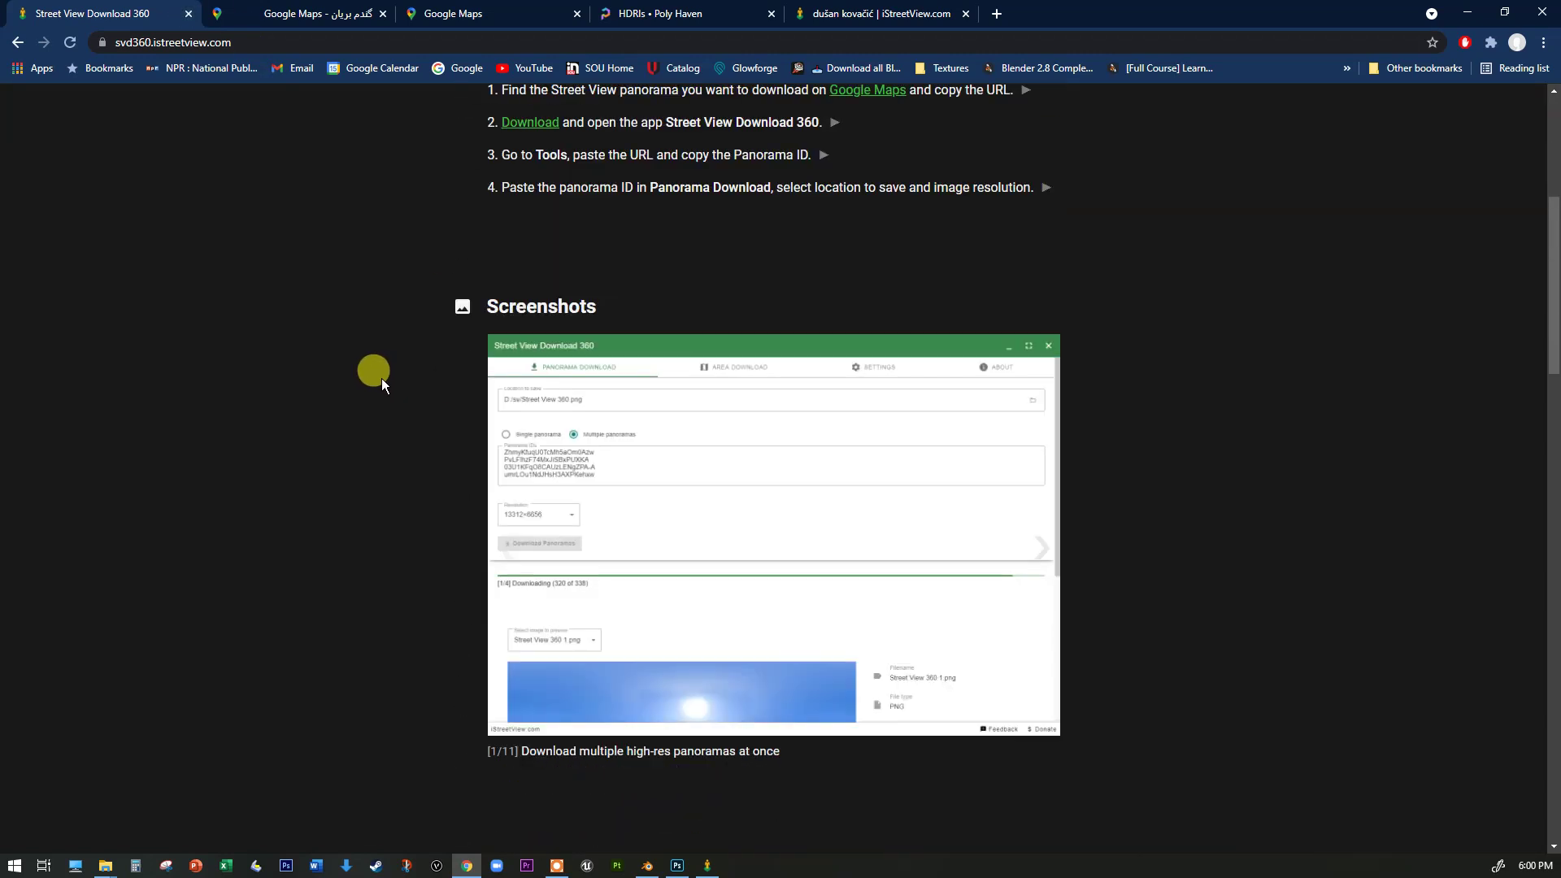
scroll(548, 546, up, 1)
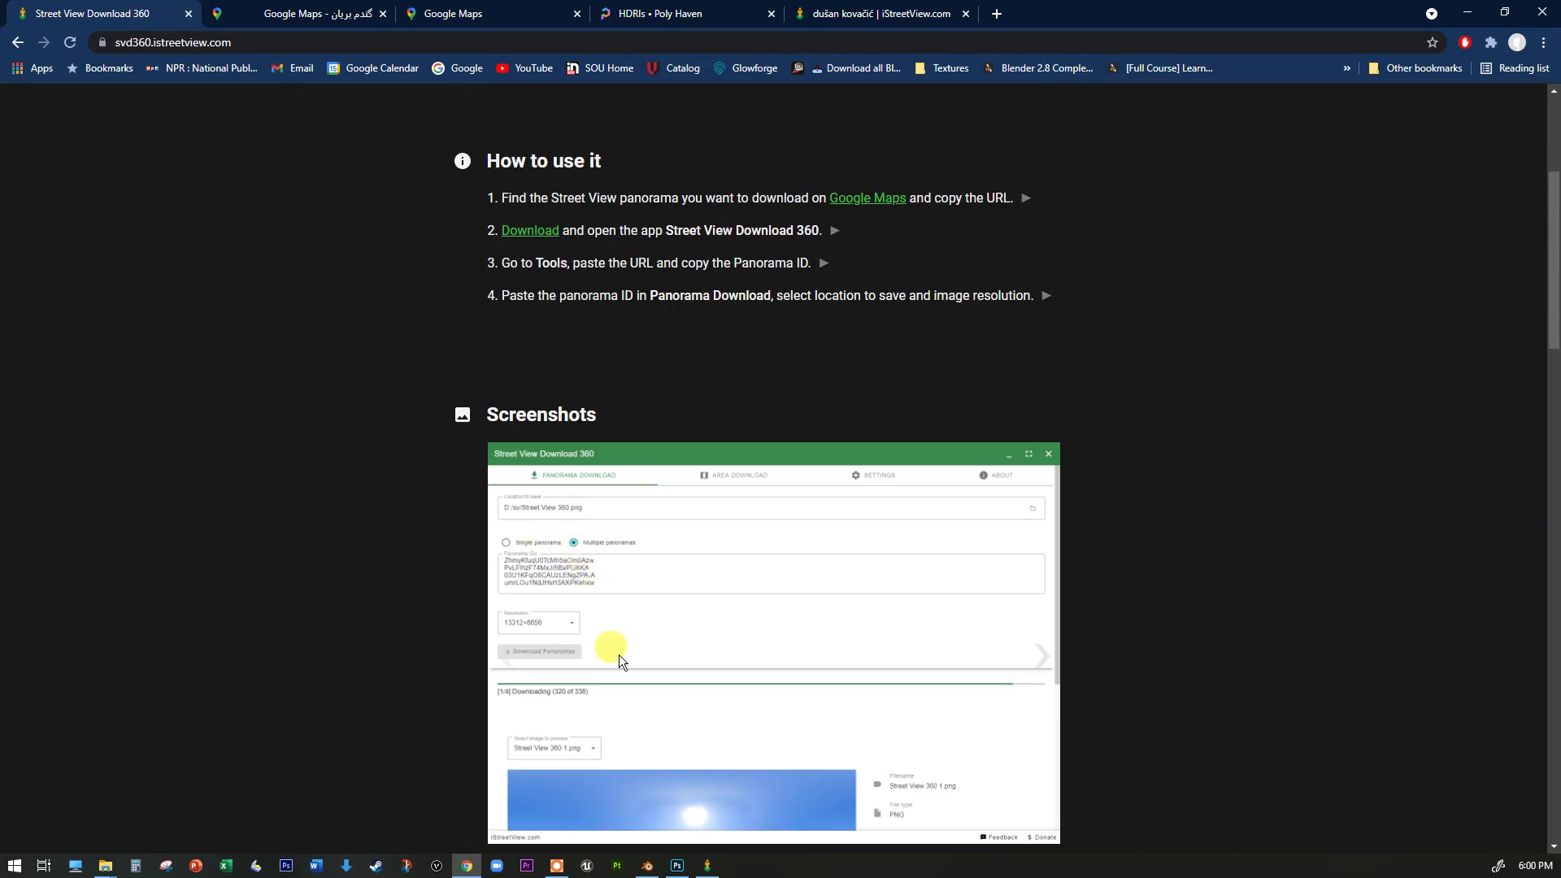
click(707, 867)
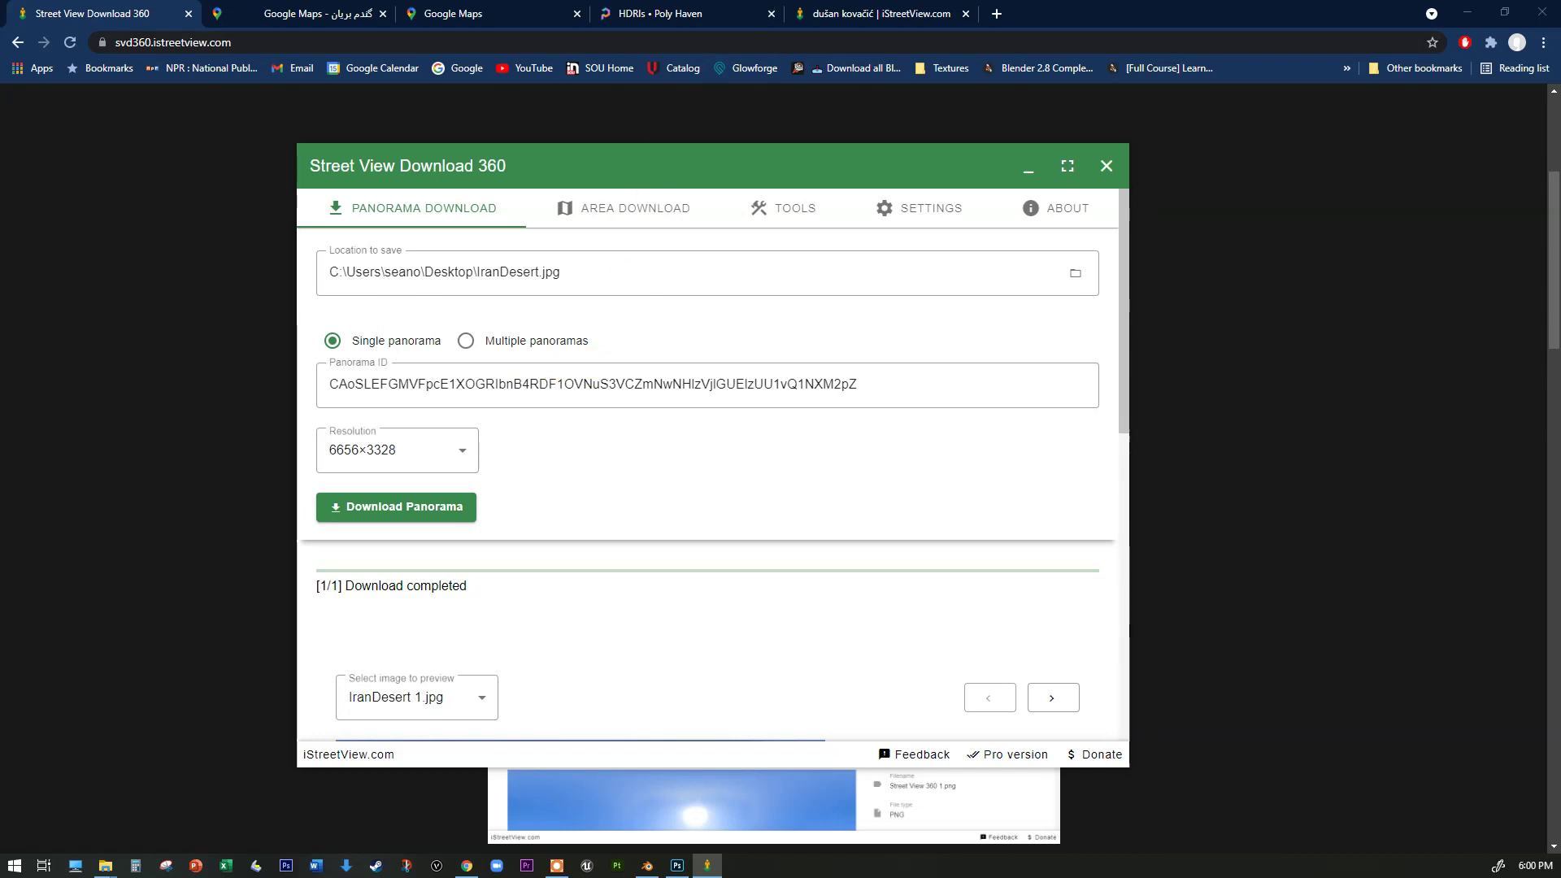
Switch to the iStreetView site in Chrome and look around the mountain meadow and The Citadel of Aleppo panoramas
click(871, 16)
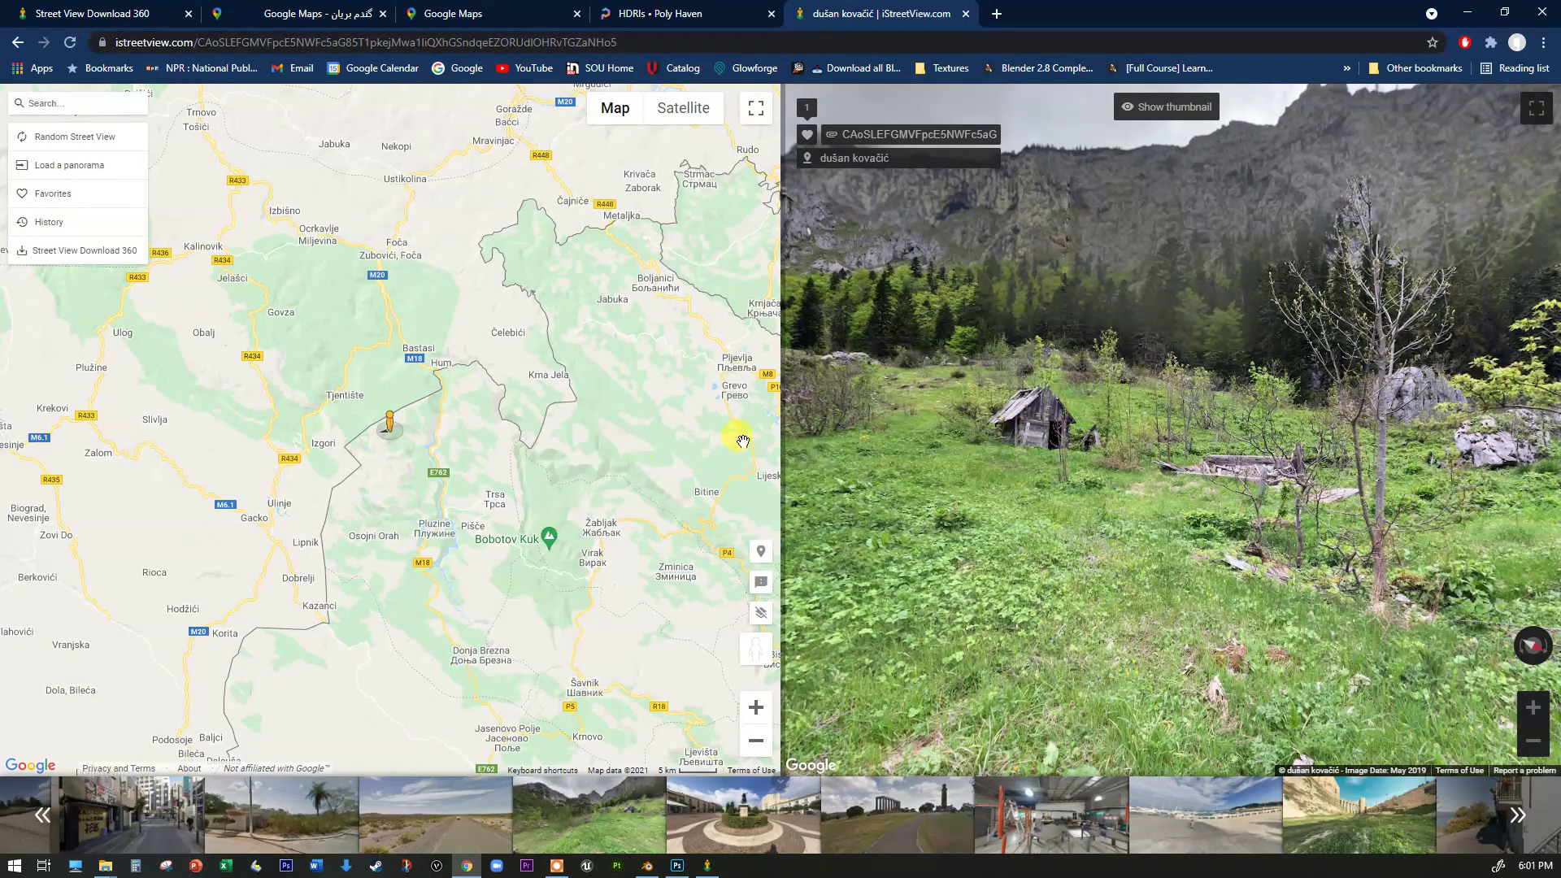
drag(1210, 469, 1007, 452)
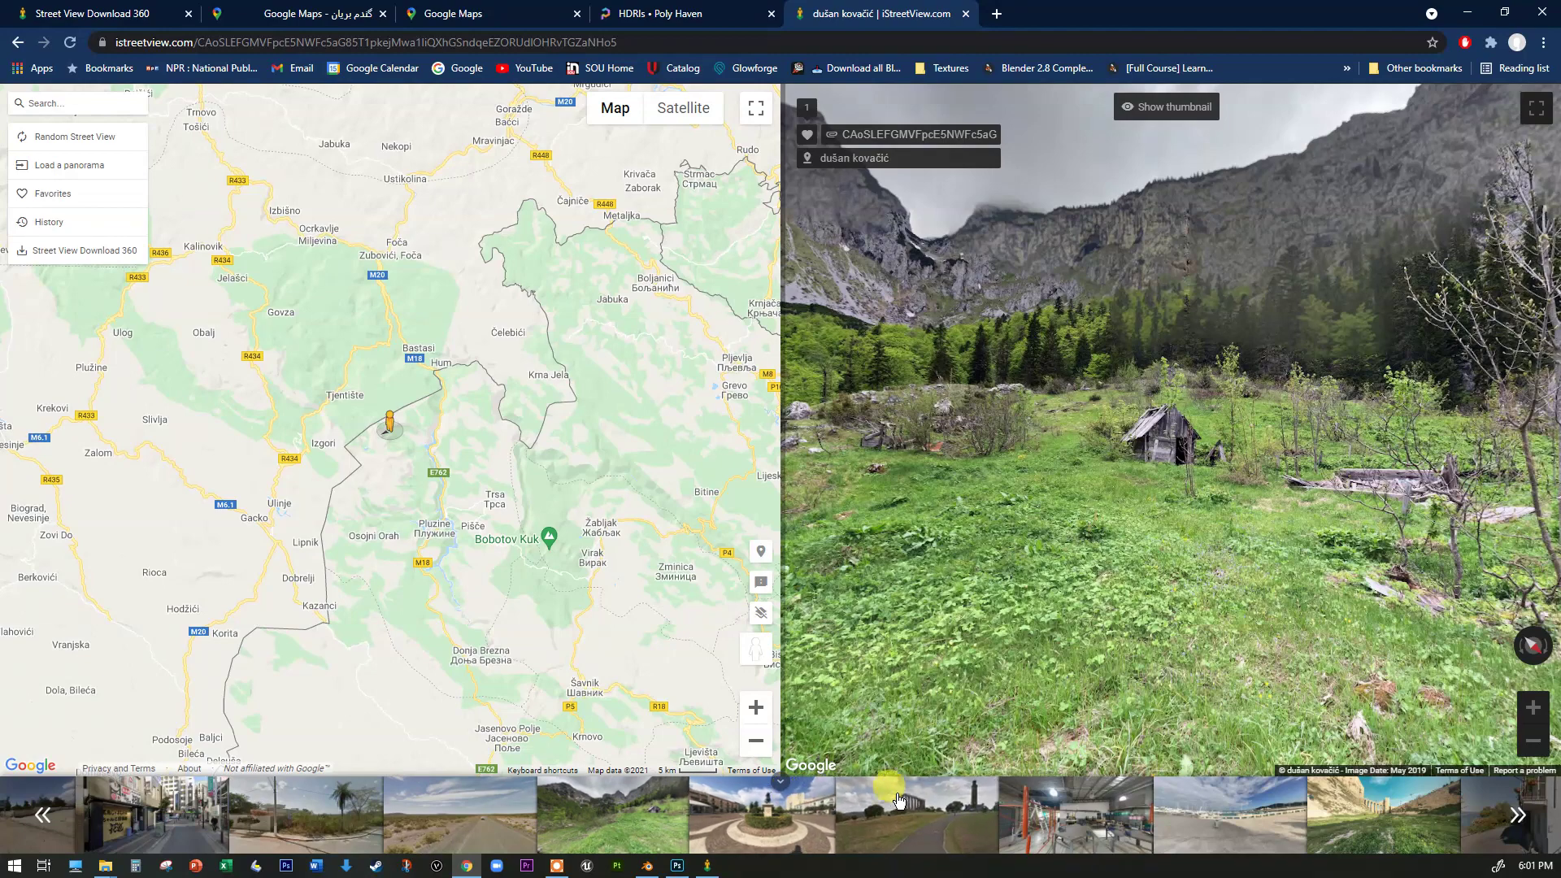
click(1382, 813)
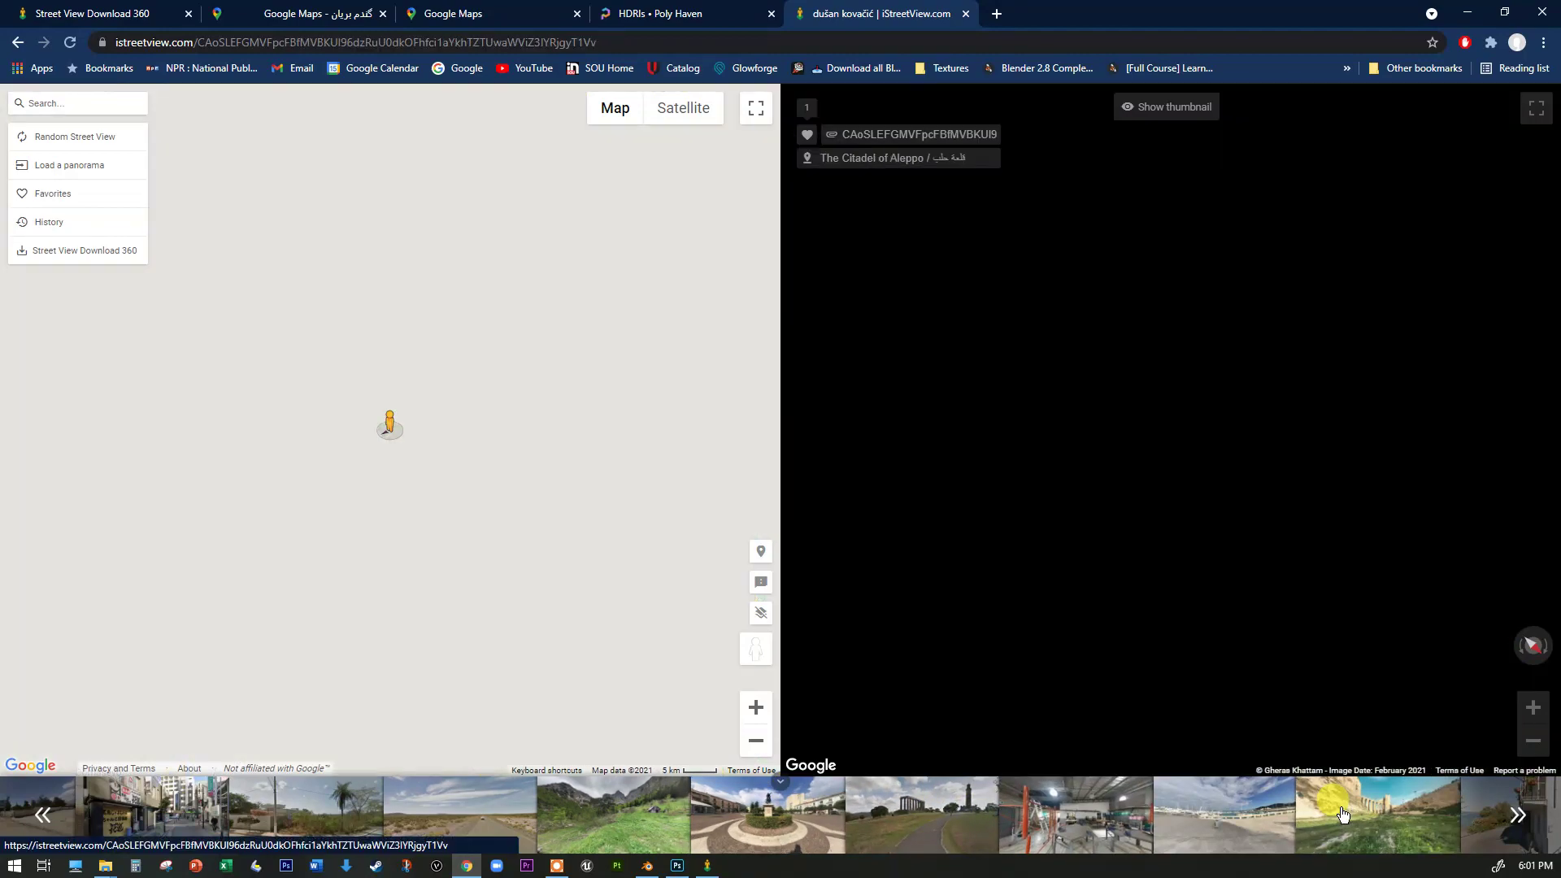
drag(1275, 338, 773, 369)
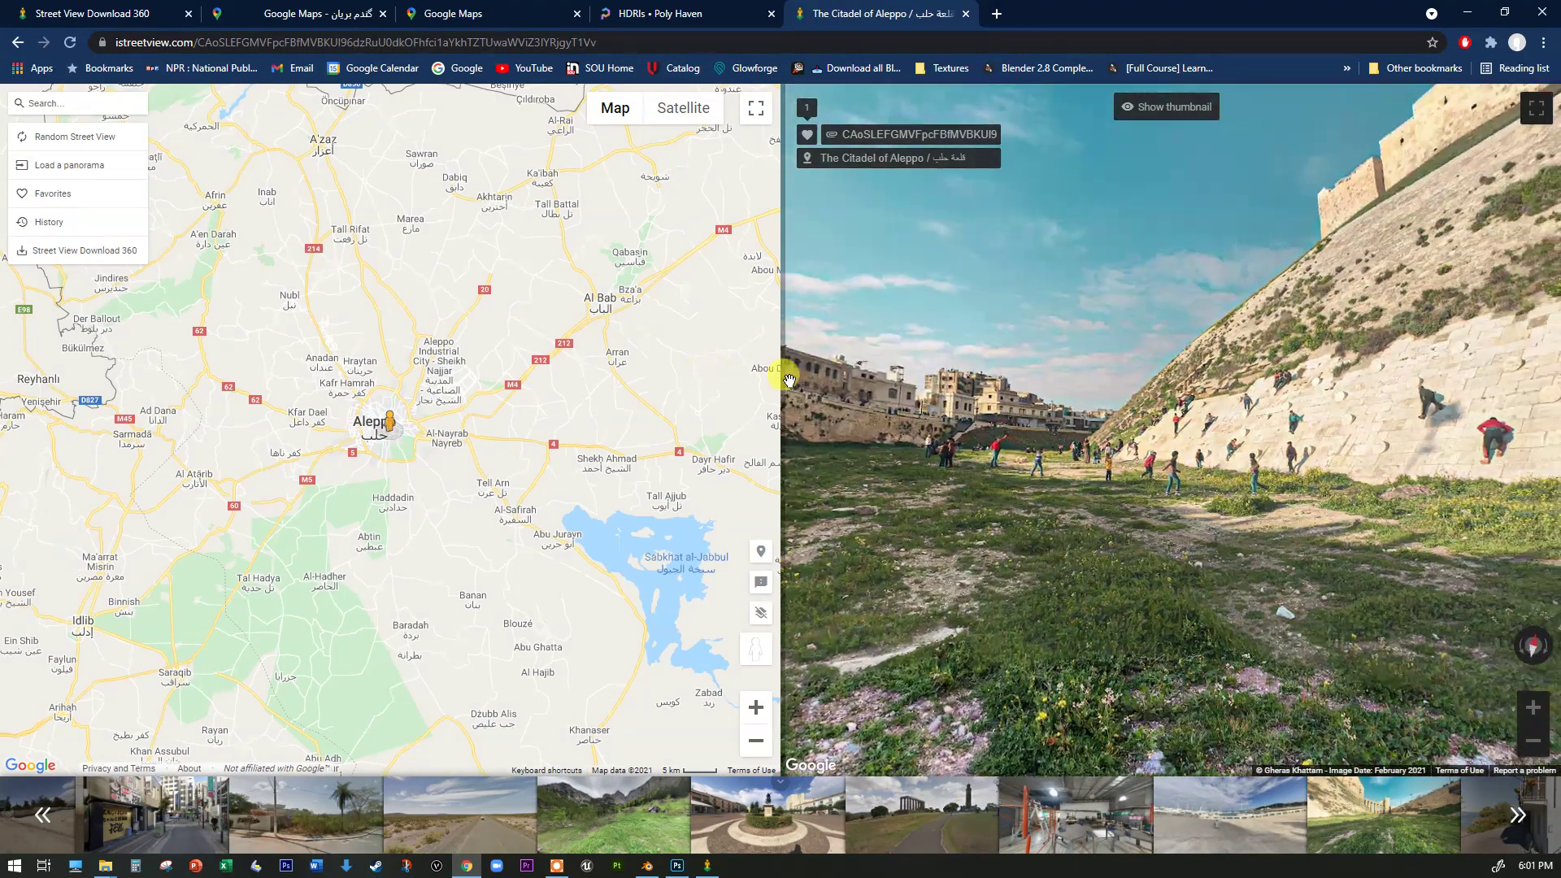
drag(1134, 400, 1291, 442)
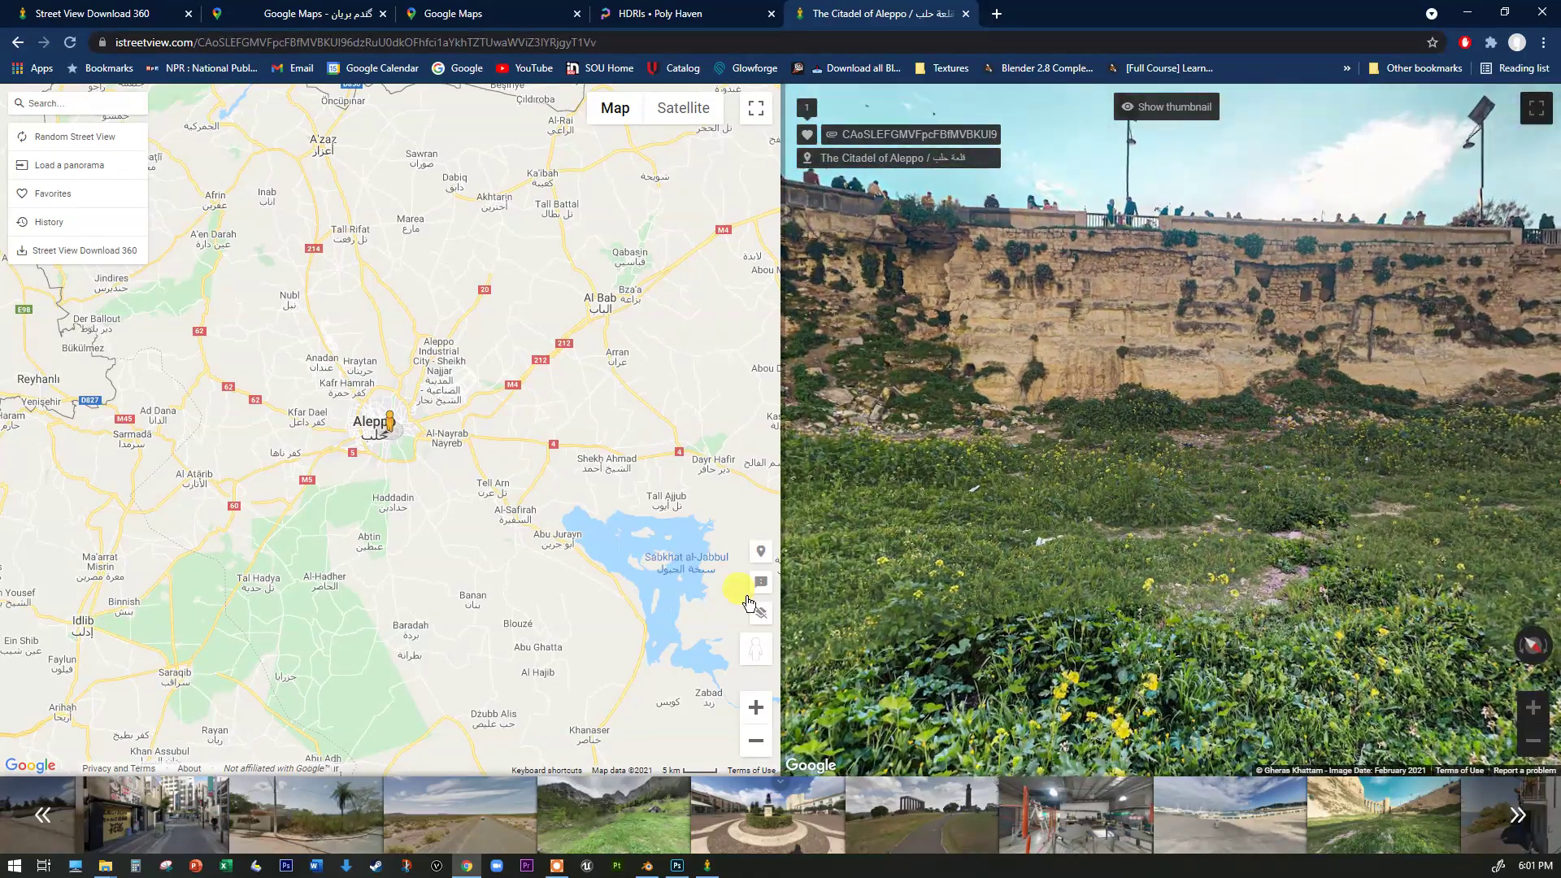
drag(1149, 312, 744, 361)
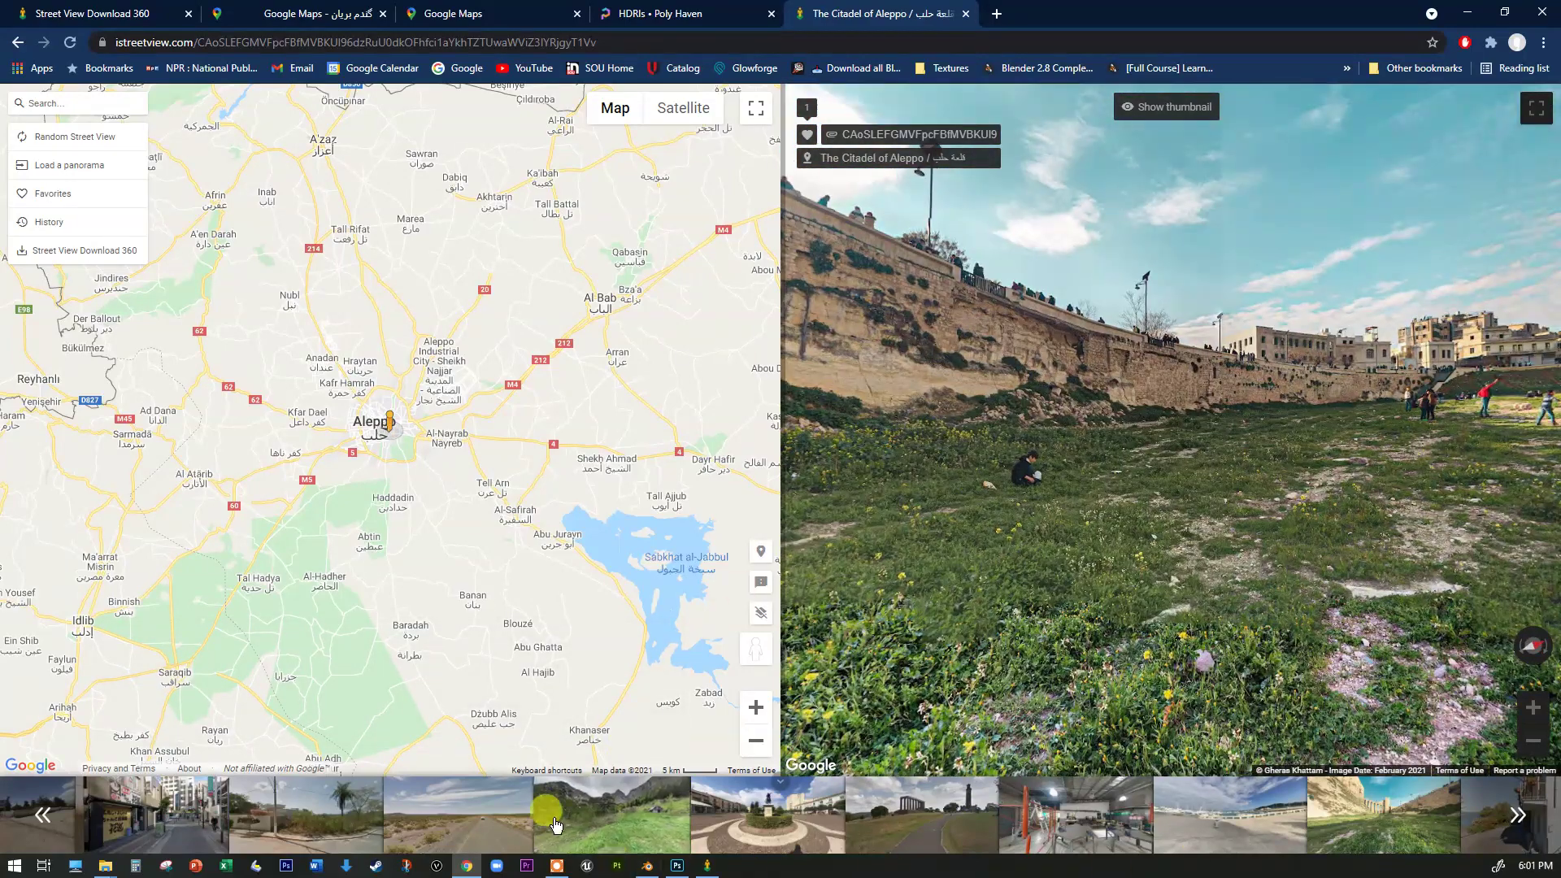
Reopen the mountain meadow panorama, move the Street View figure near Pišče on the map, and look around there
click(614, 823)
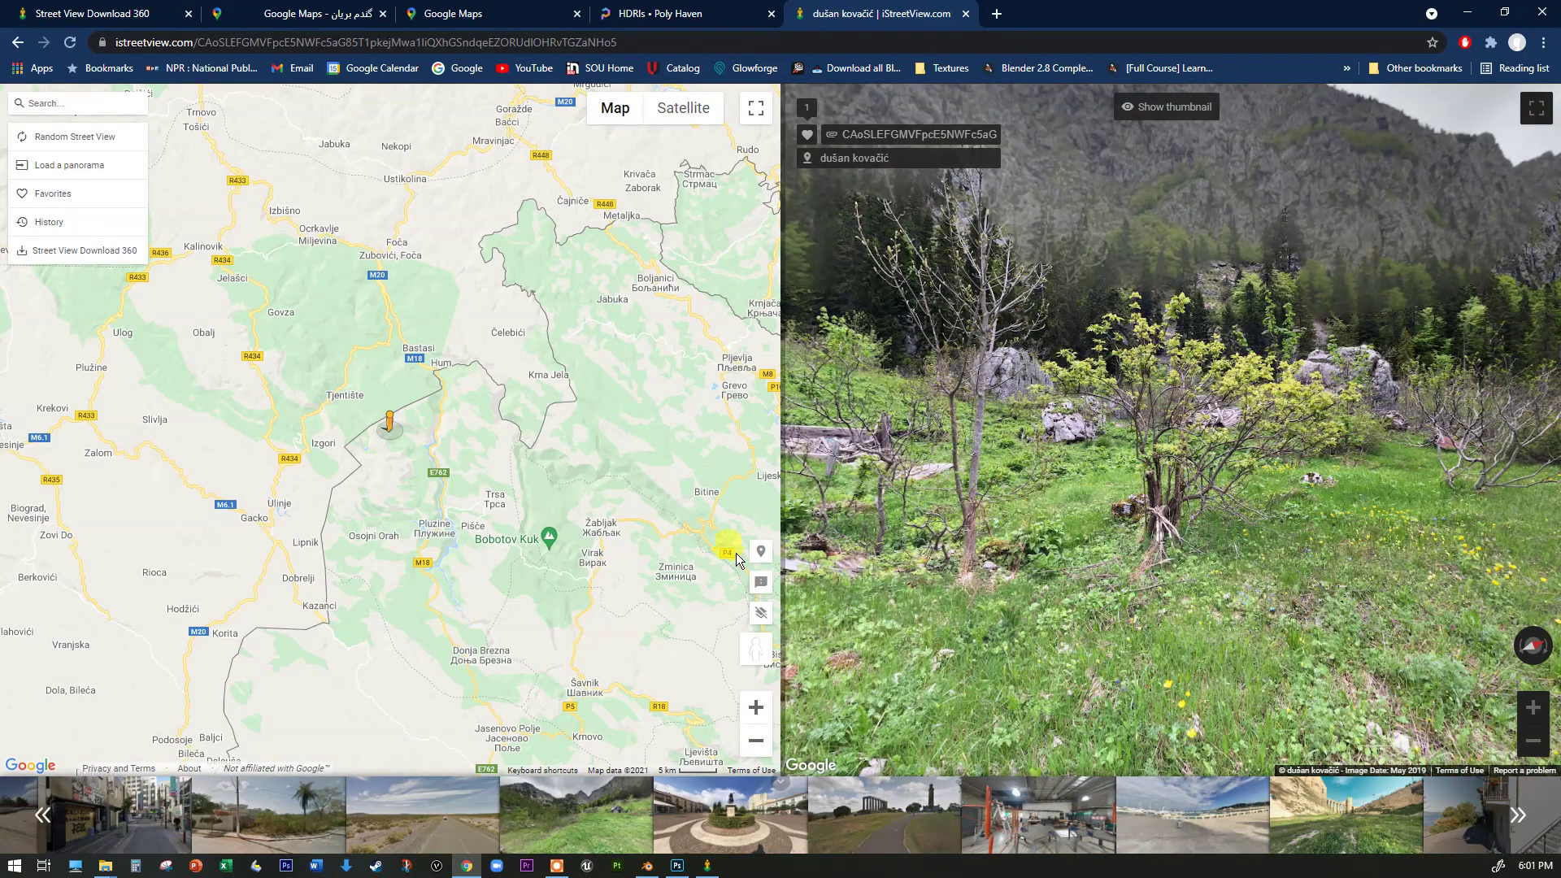
mouse_move(389, 424)
mouse_down()
mouse_move(456, 443)
mouse_move(415, 451)
mouse_move(431, 431)
mouse_move(413, 372)
mouse_move(431, 470)
mouse_move(467, 510)
mouse_up()
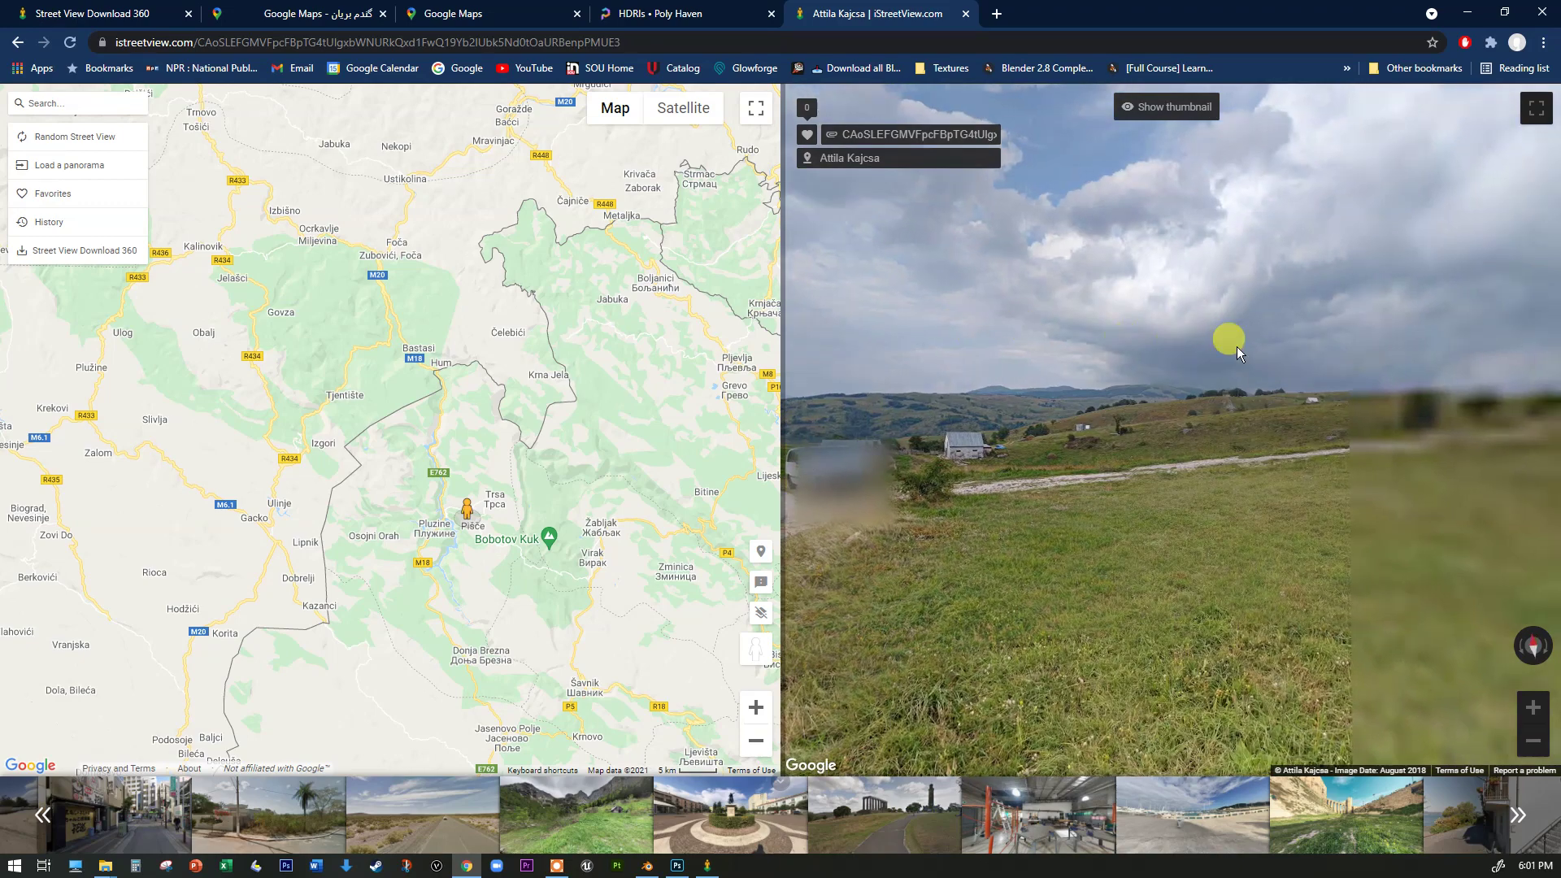
drag(1237, 347, 1128, 394)
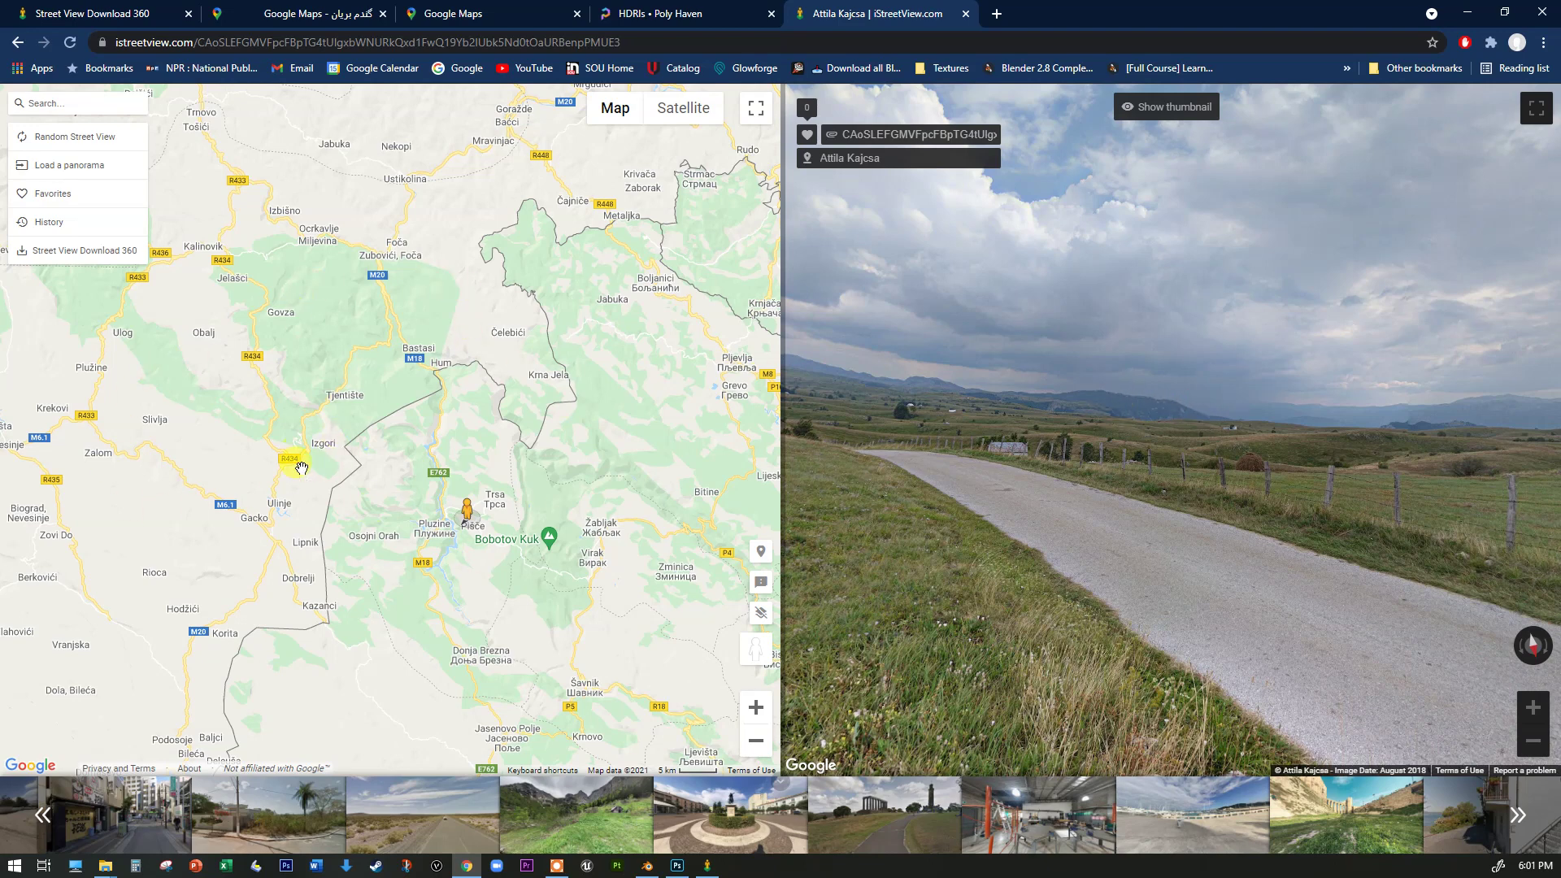
Go to the open Google Maps desert panorama and look around it in all directions
click(330, 14)
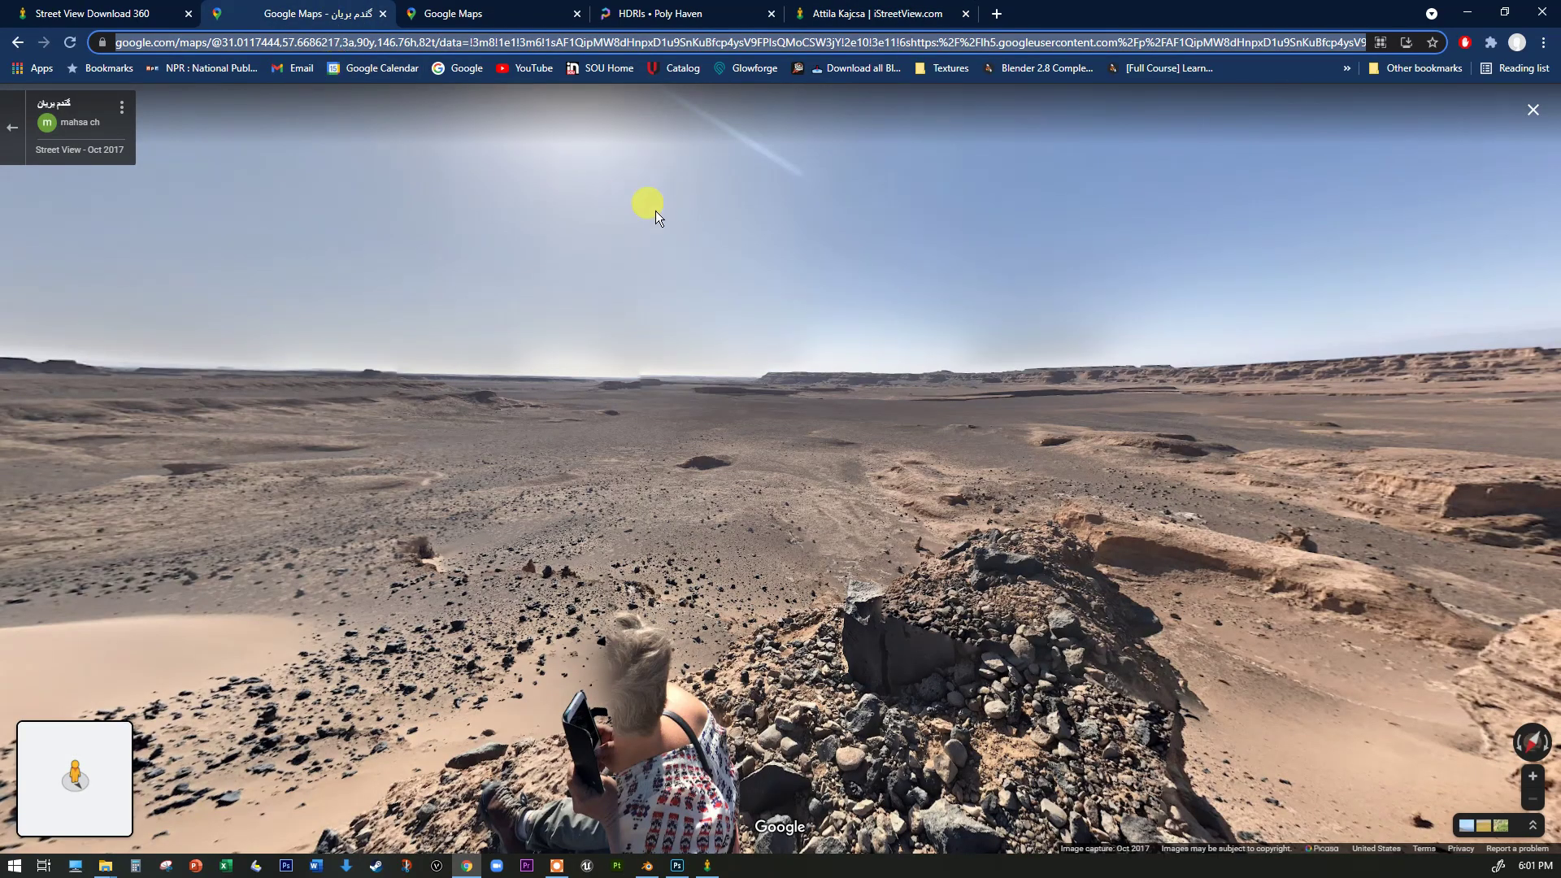
drag(990, 424, 902, 472)
drag(1379, 473, 1106, 483)
drag(1272, 474, 871, 487)
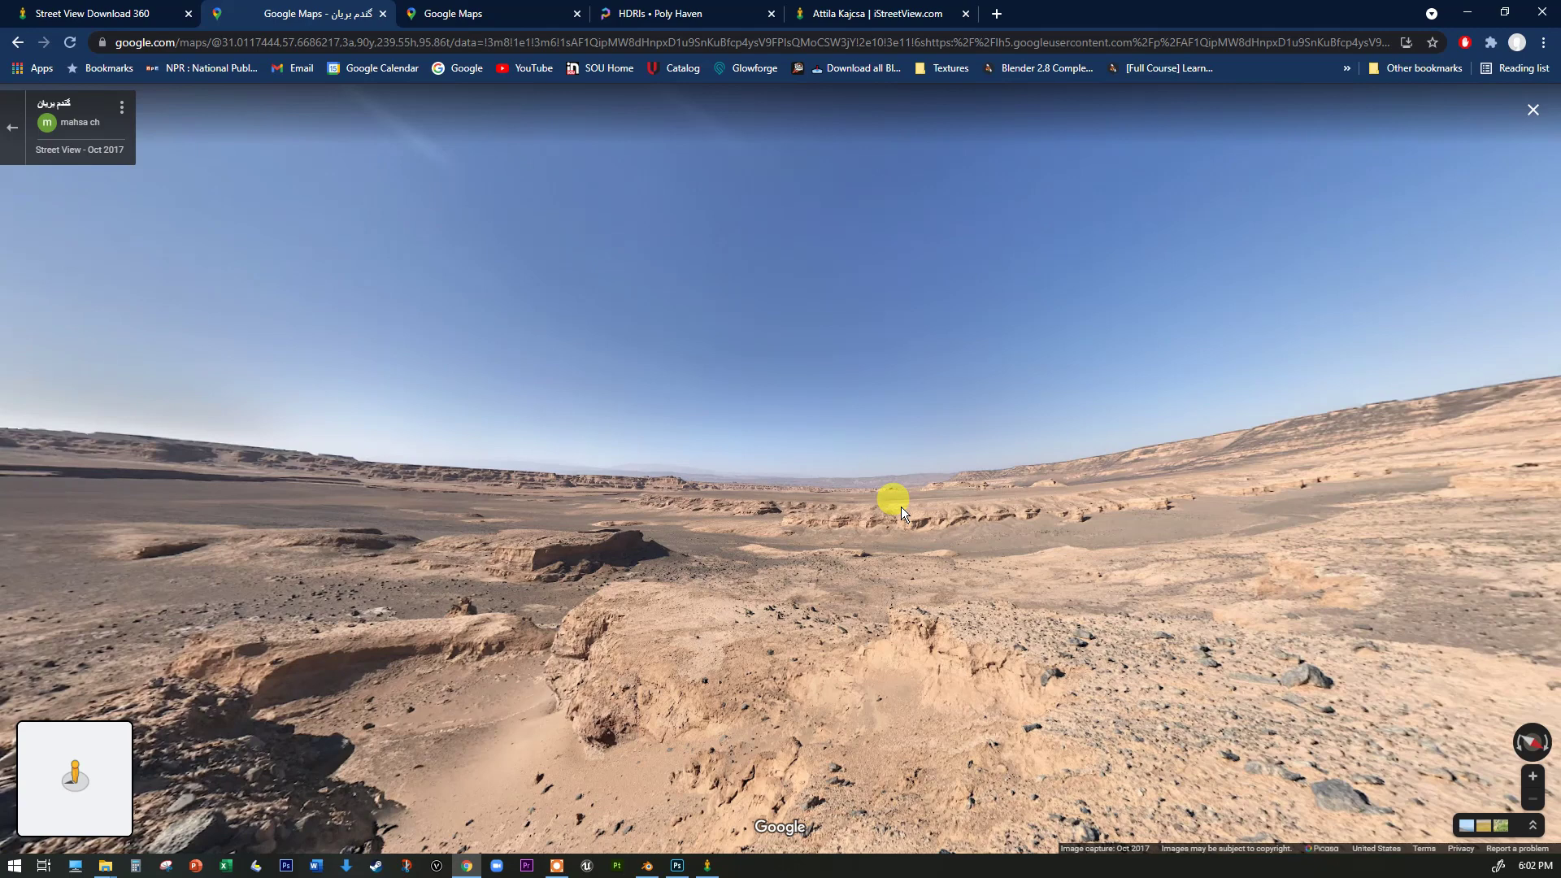
drag(902, 507, 778, 466)
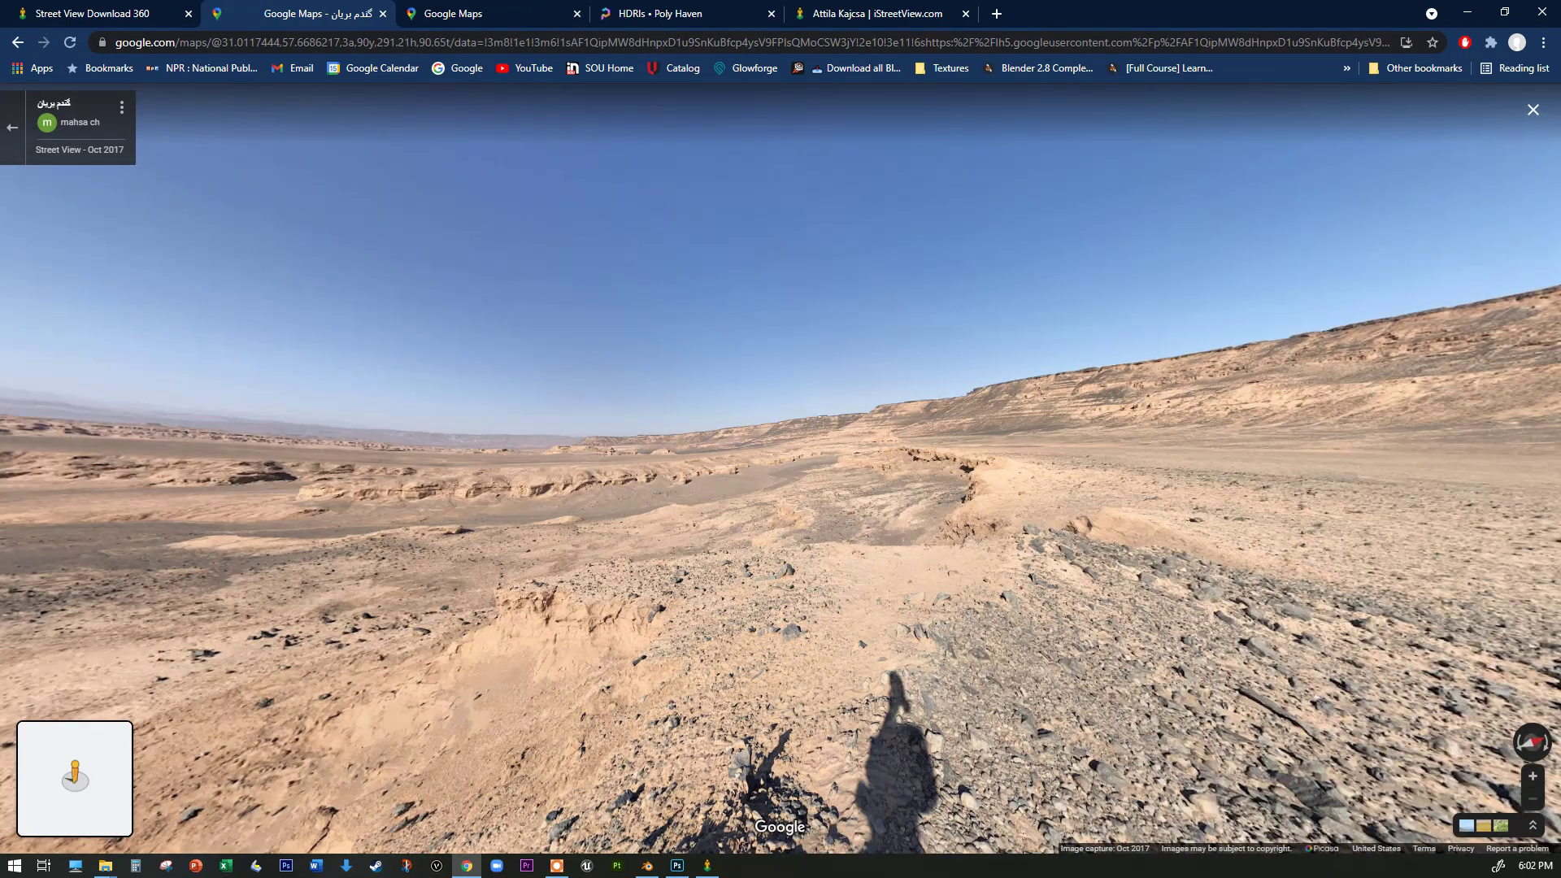
Explore the Street View coverage map in Google Maps down to central Iran and open the photo sphere of mud-brick ruins
click(553, 13)
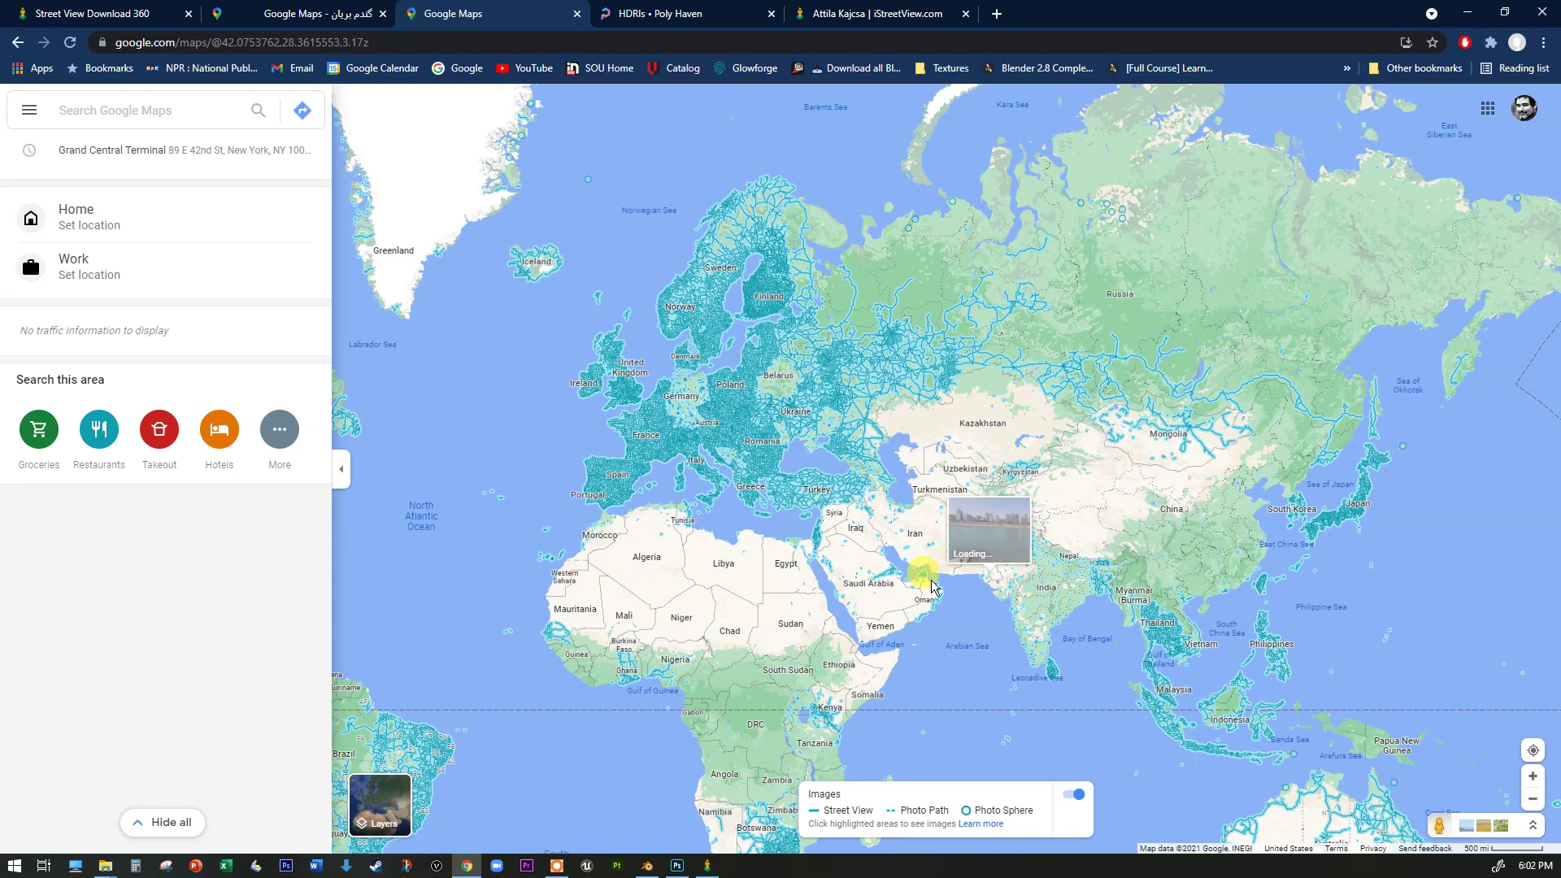
scroll(911, 642, down, 1)
scroll(935, 618, up, 1)
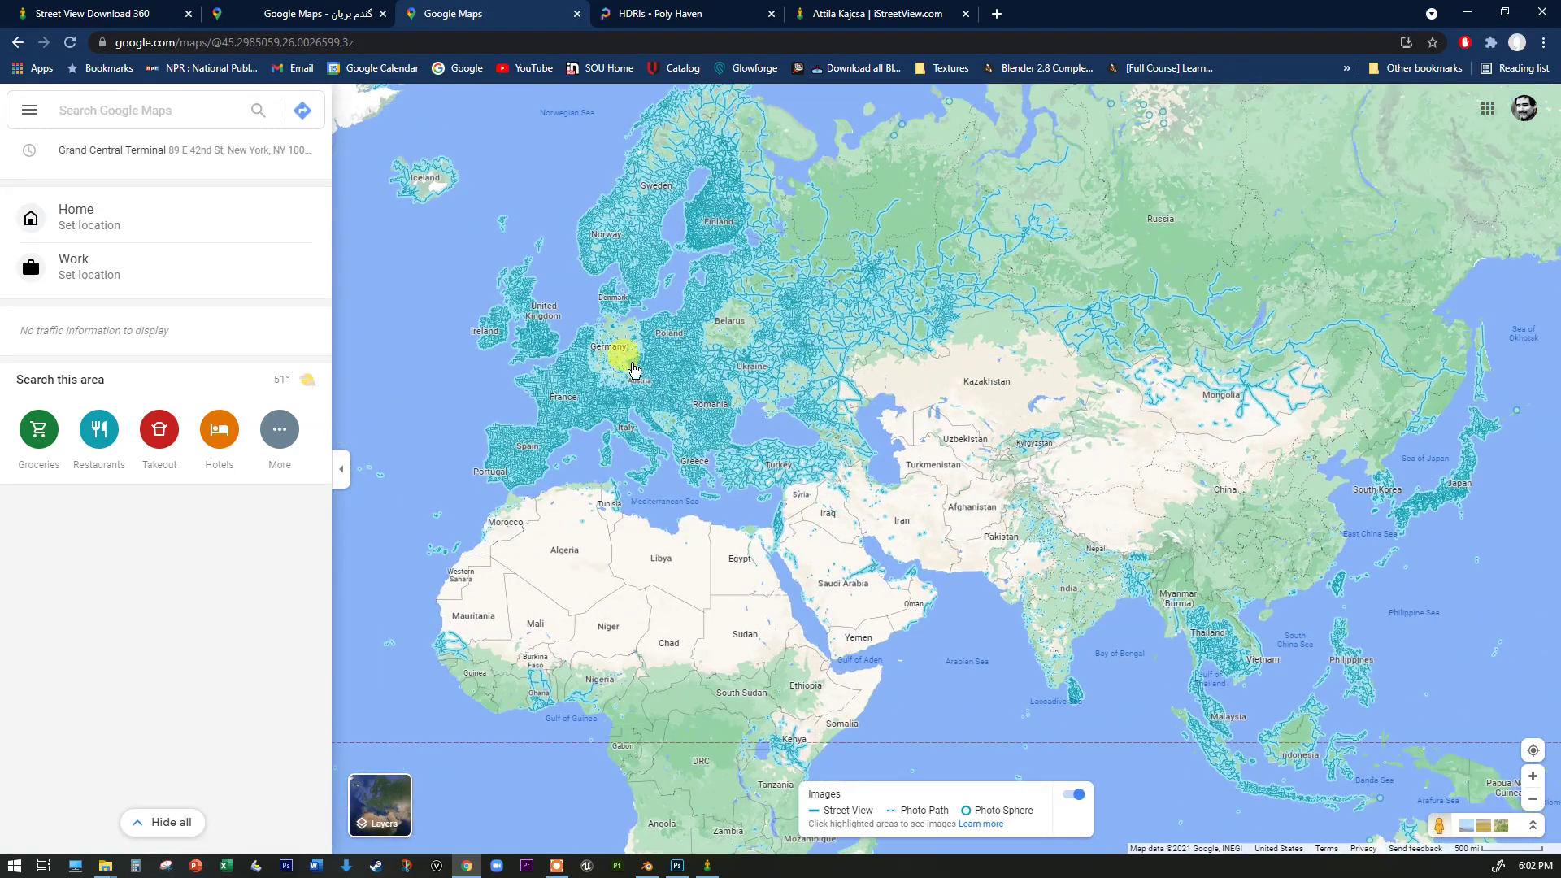
mouse_move(653, 391)
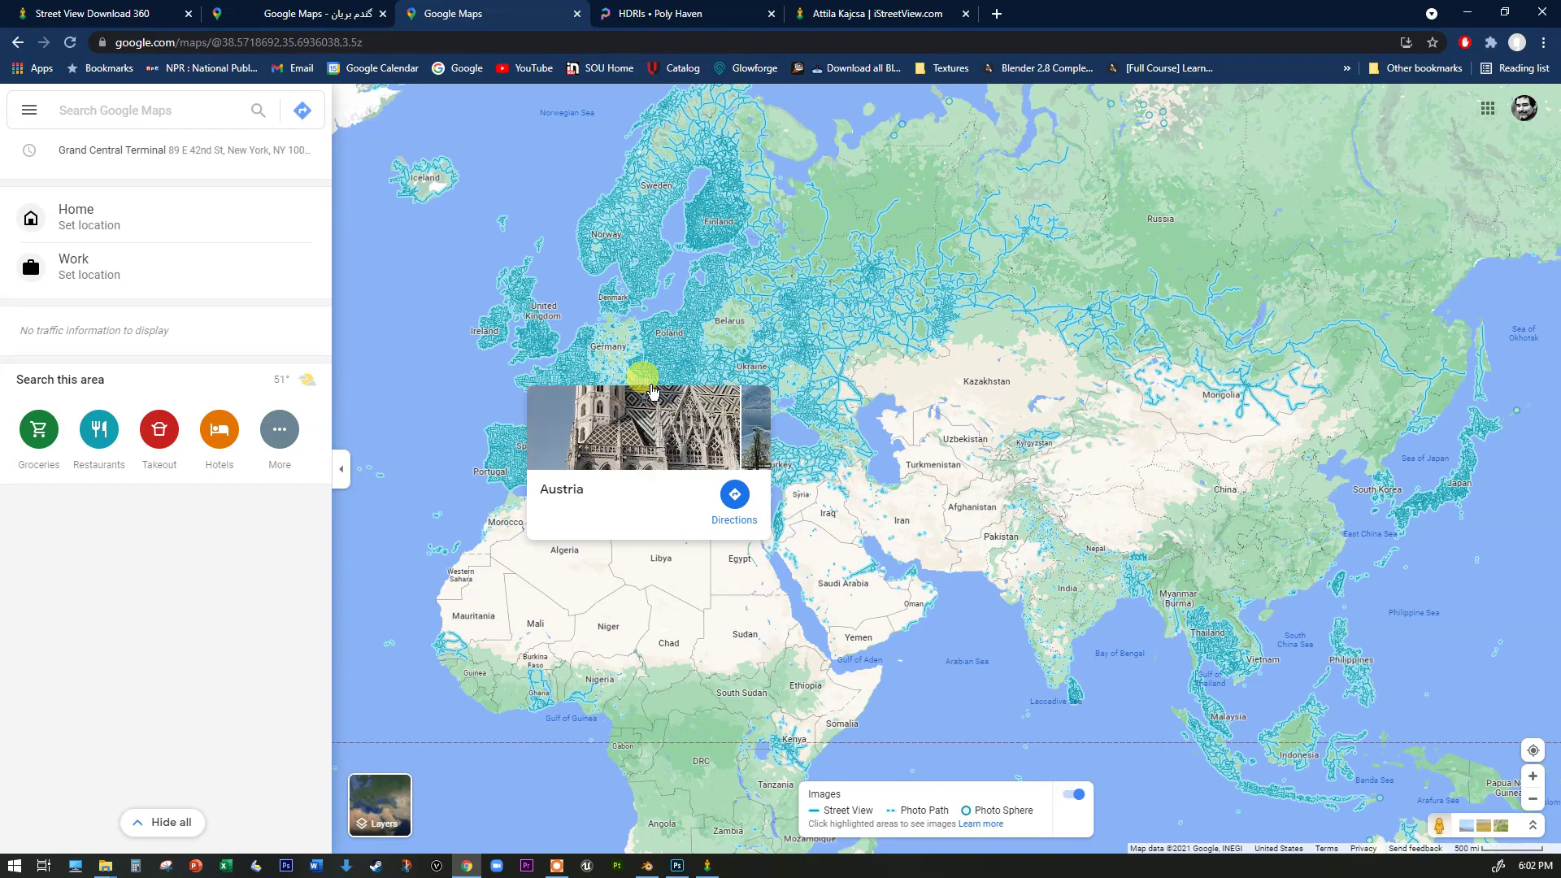
scroll(893, 547, up, 4)
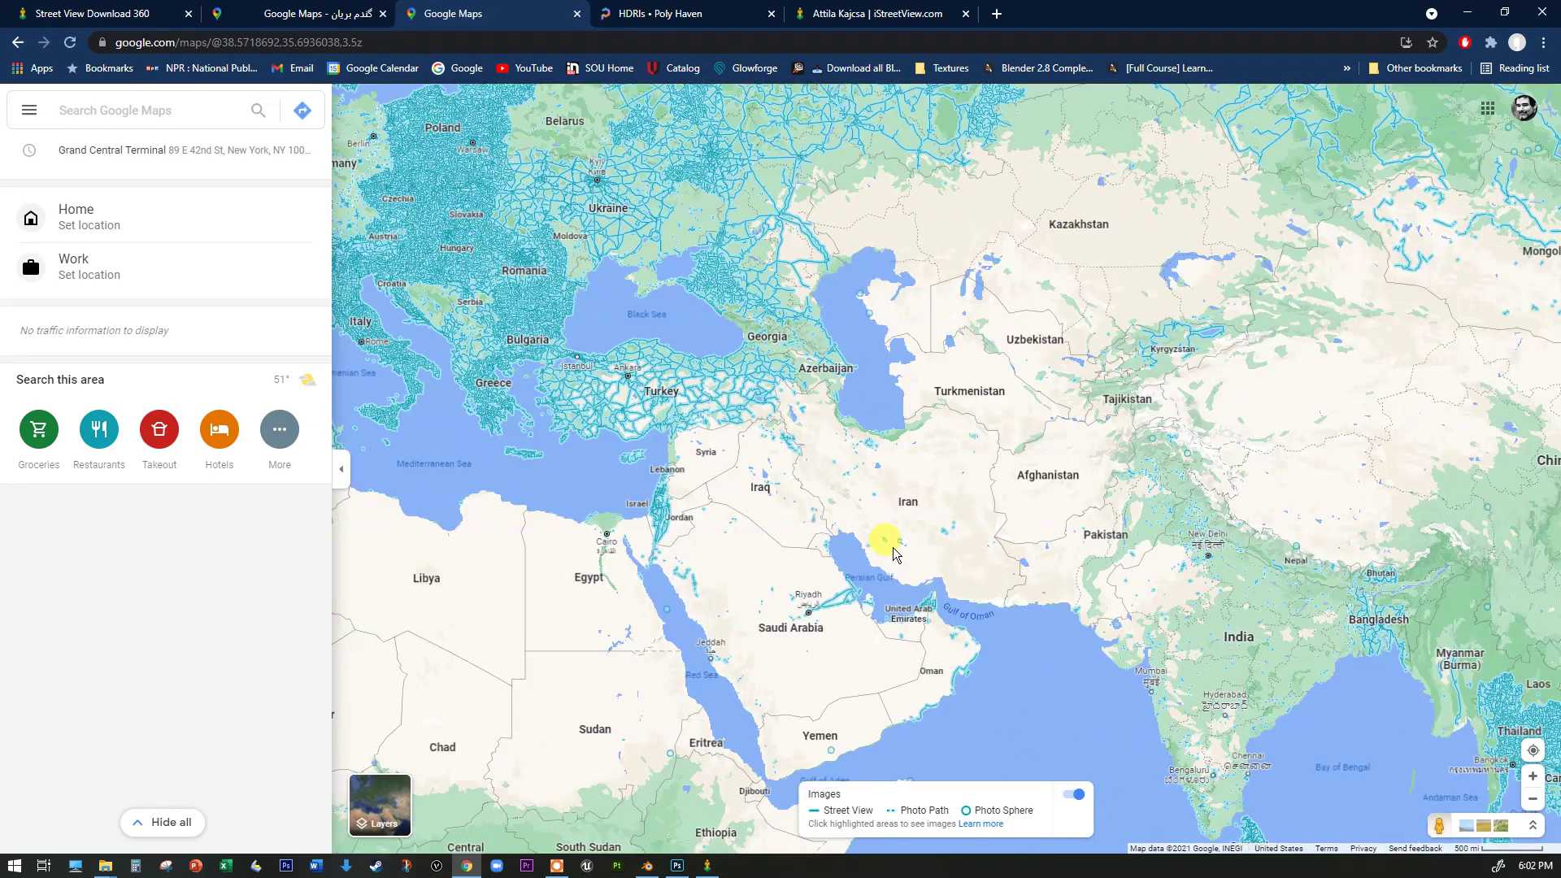
scroll(993, 386, up, 3)
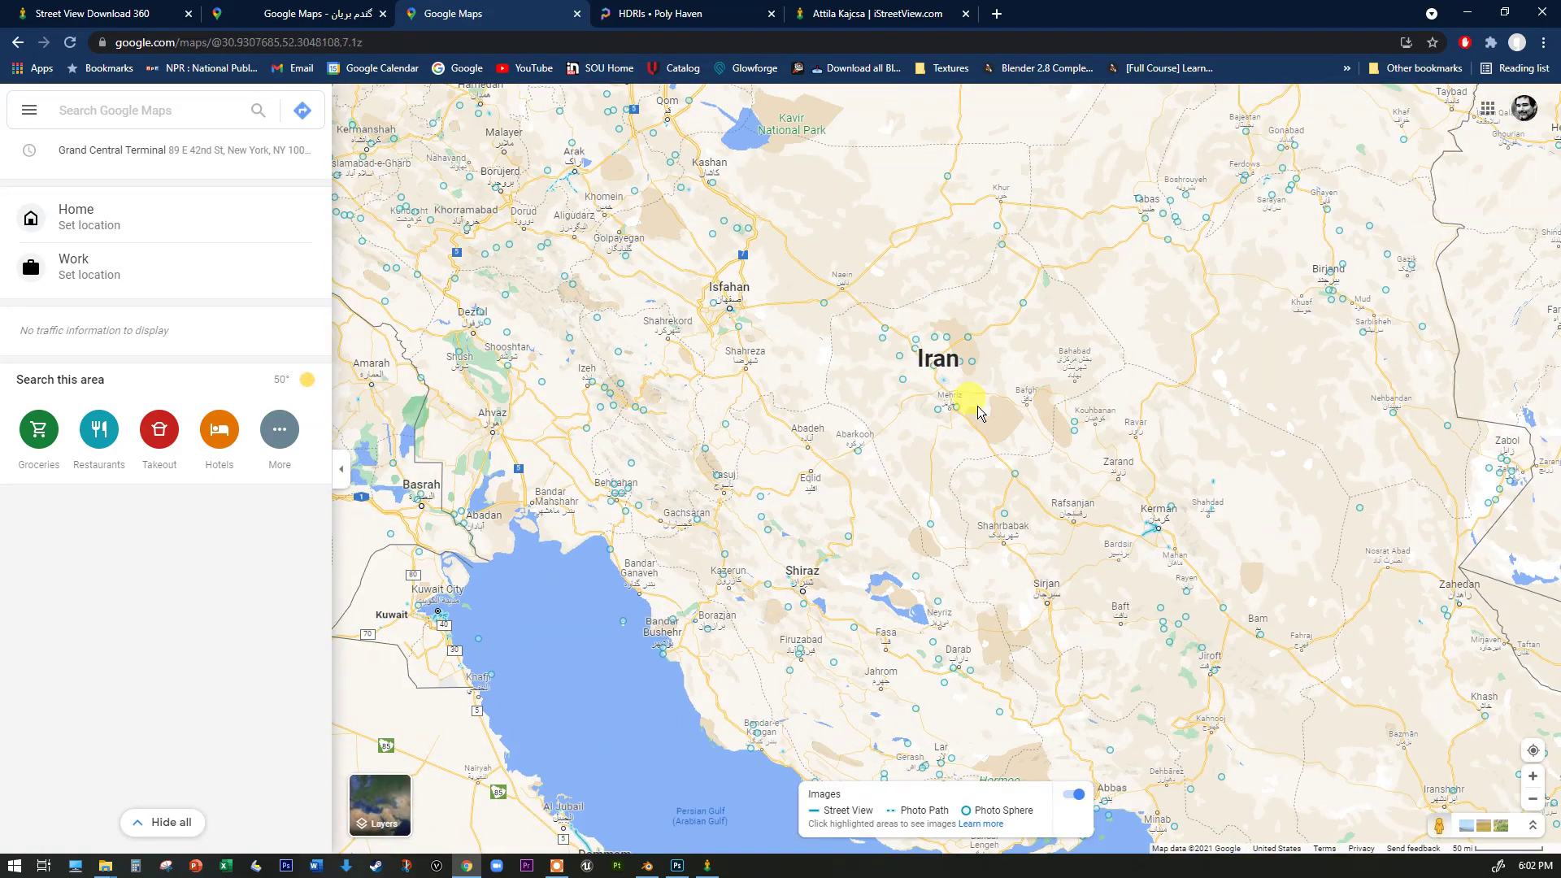
scroll(867, 509, up, 1)
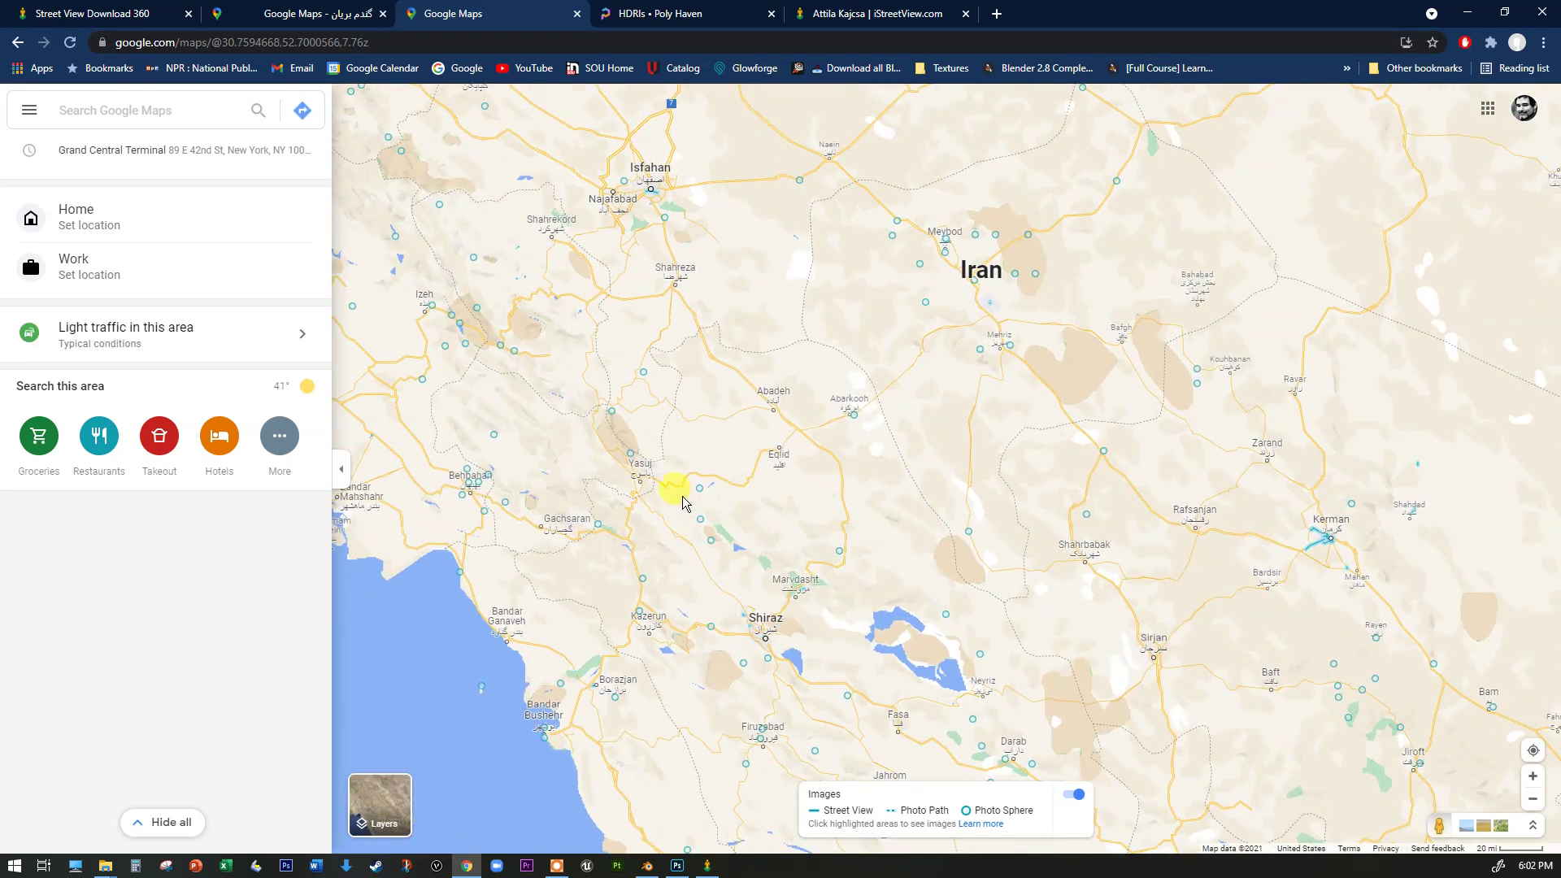
mouse_move(699, 495)
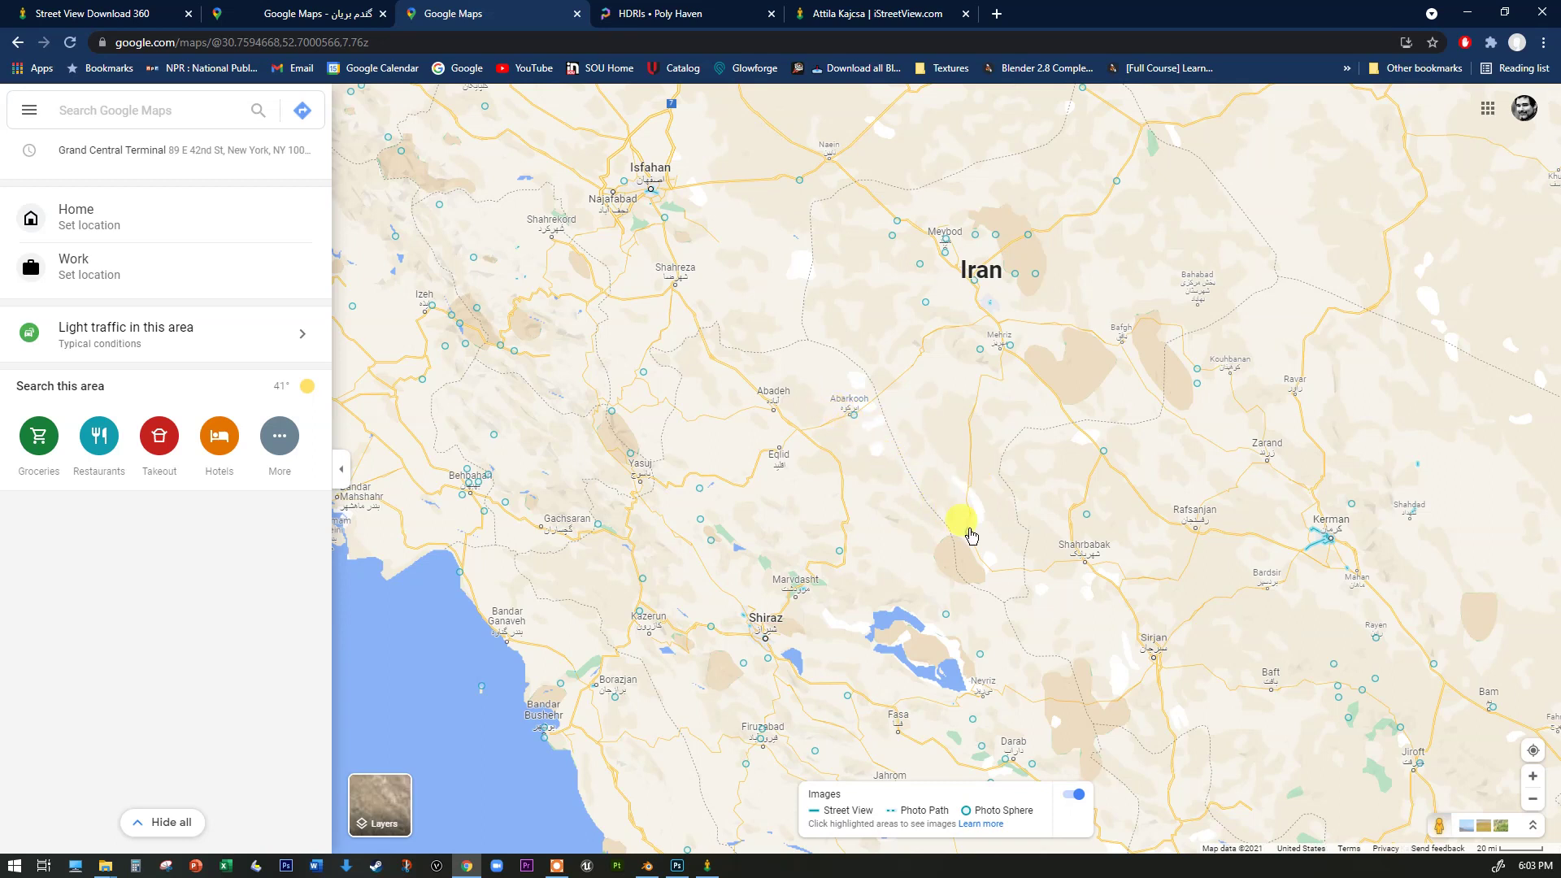
mouse_move(969, 539)
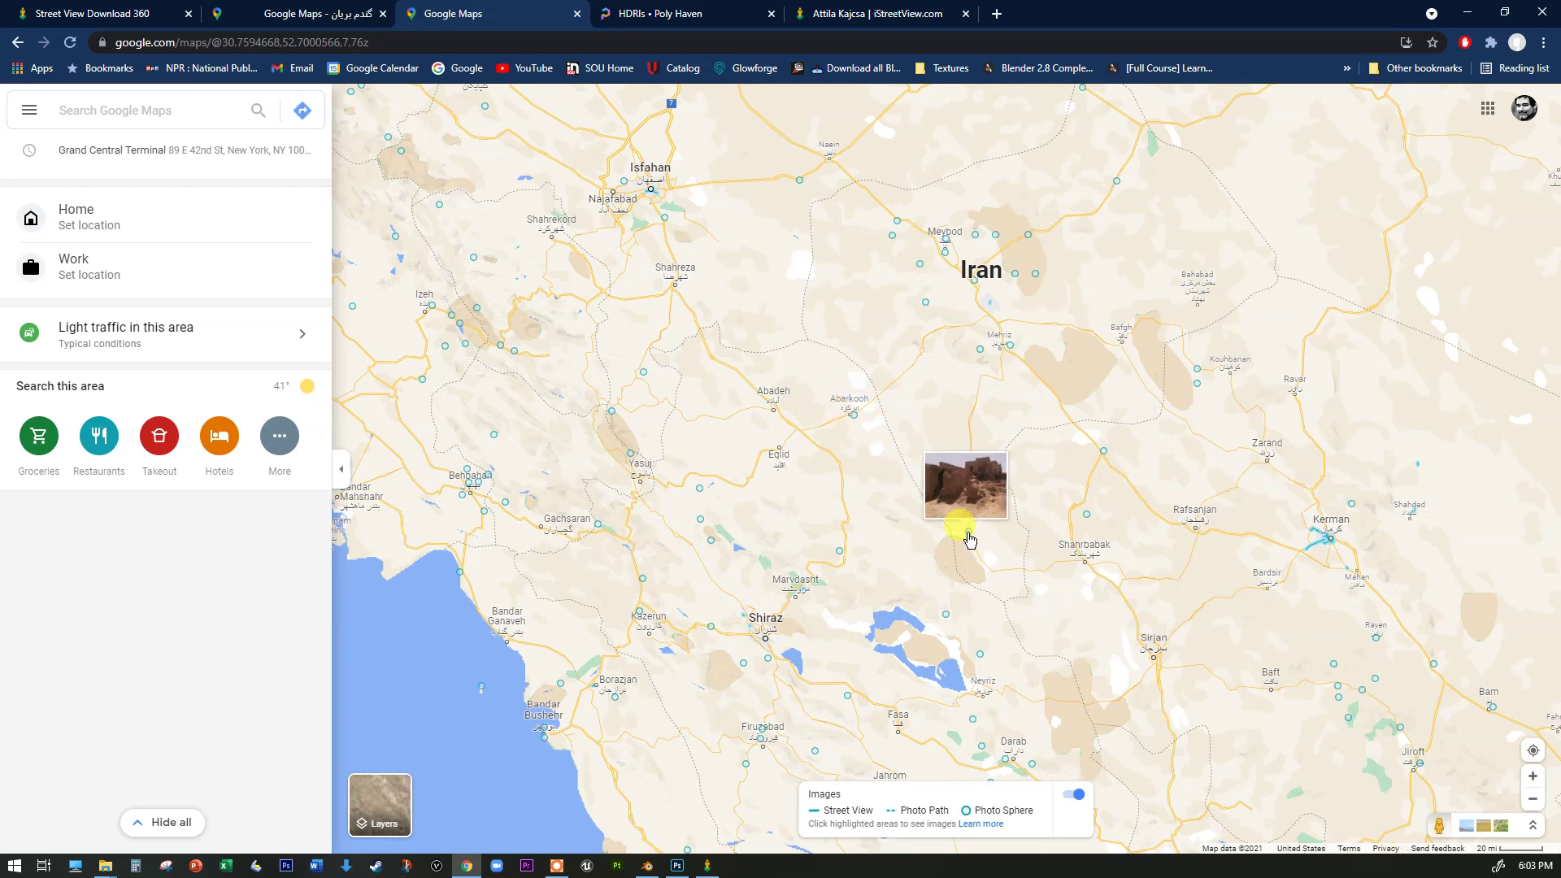
click(969, 539)
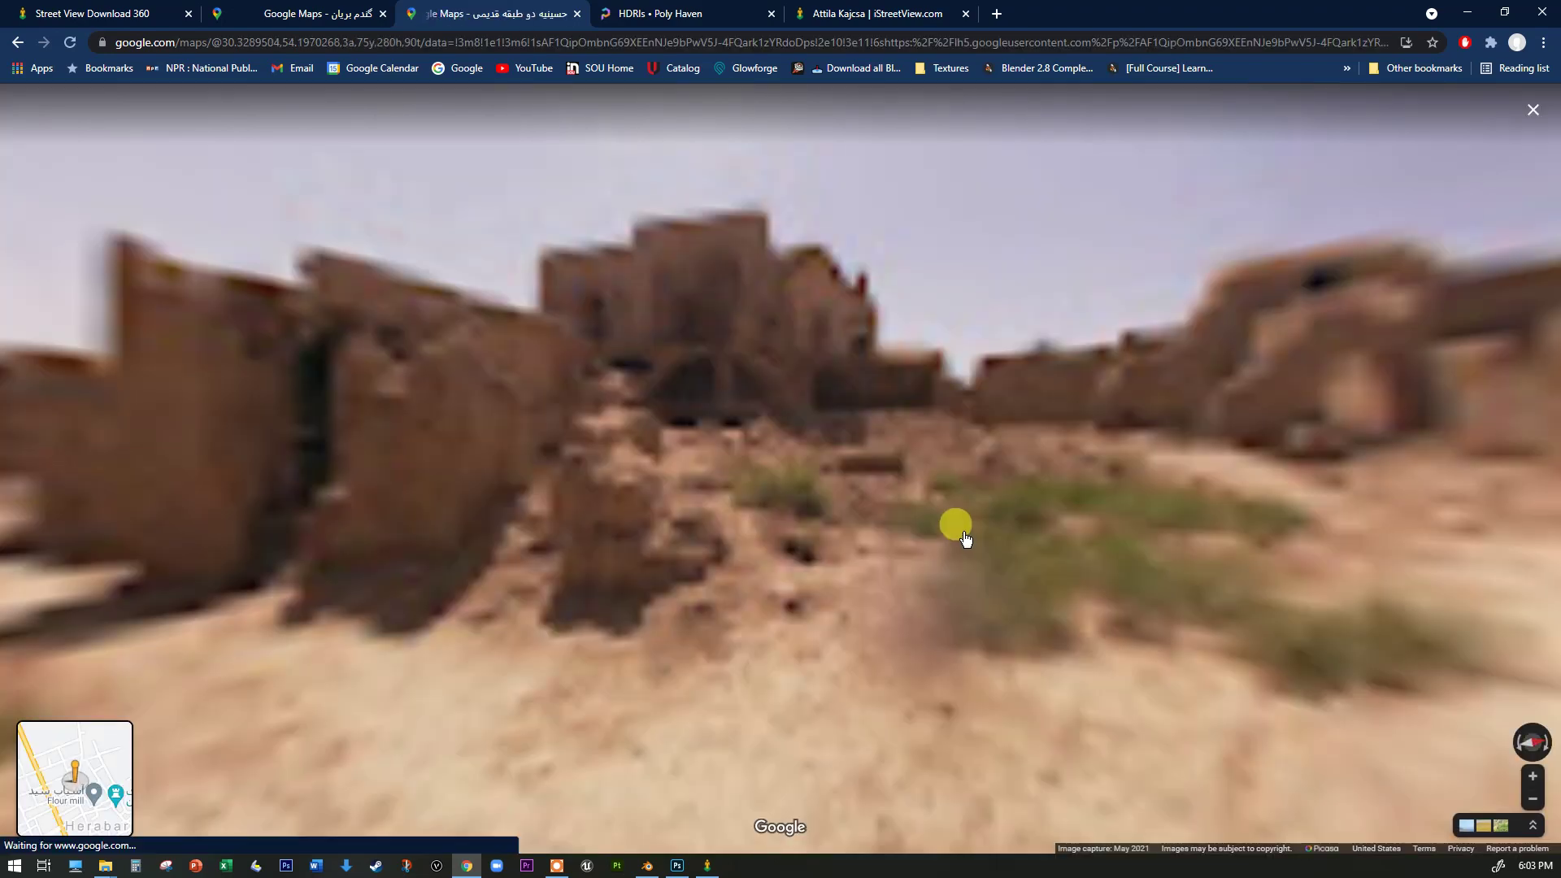
Look all the way around the mud-brick ruins panorama to examine its buildings, ground and sky
drag(729, 441, 550, 439)
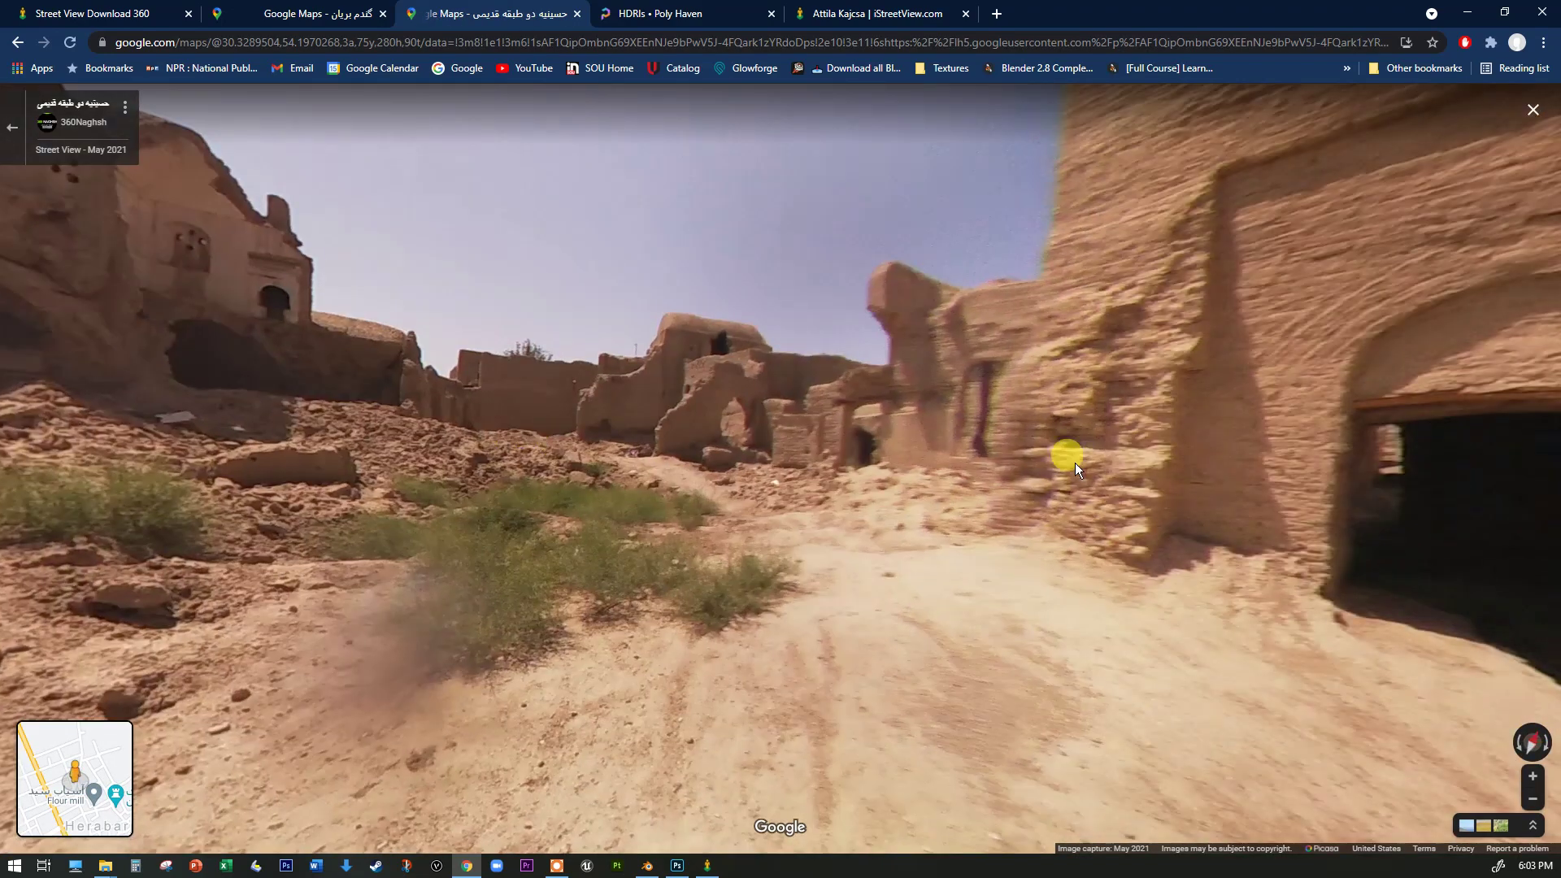
drag(1063, 453, 714, 463)
drag(959, 468, 826, 463)
drag(1024, 472, 683, 470)
drag(894, 480, 693, 488)
drag(1041, 480, 836, 484)
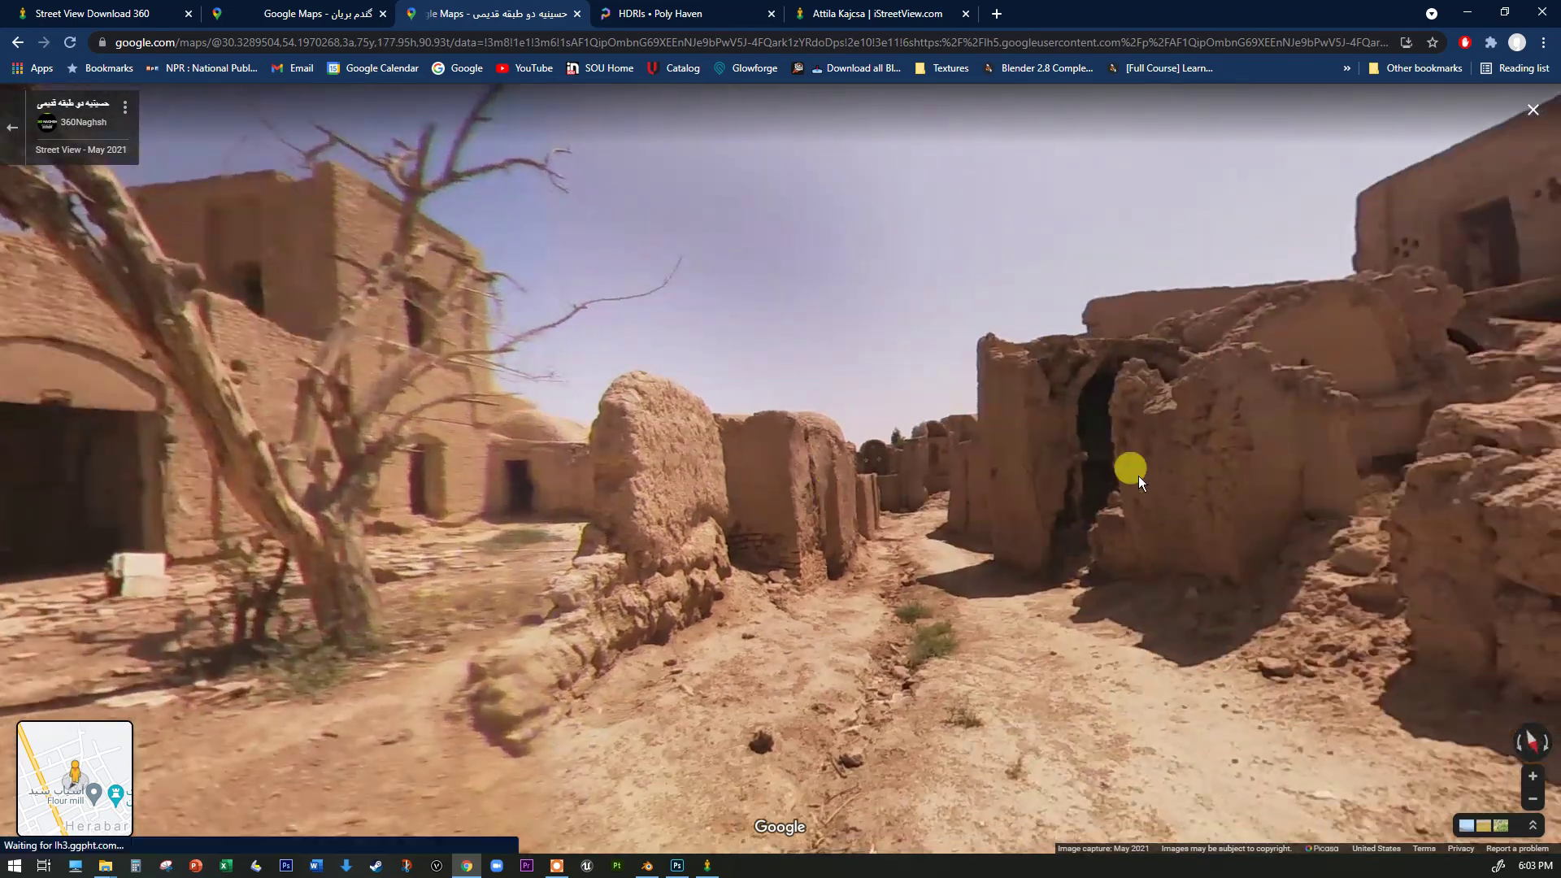
drag(1133, 467, 743, 495)
drag(1176, 476, 721, 477)
drag(1090, 487, 853, 491)
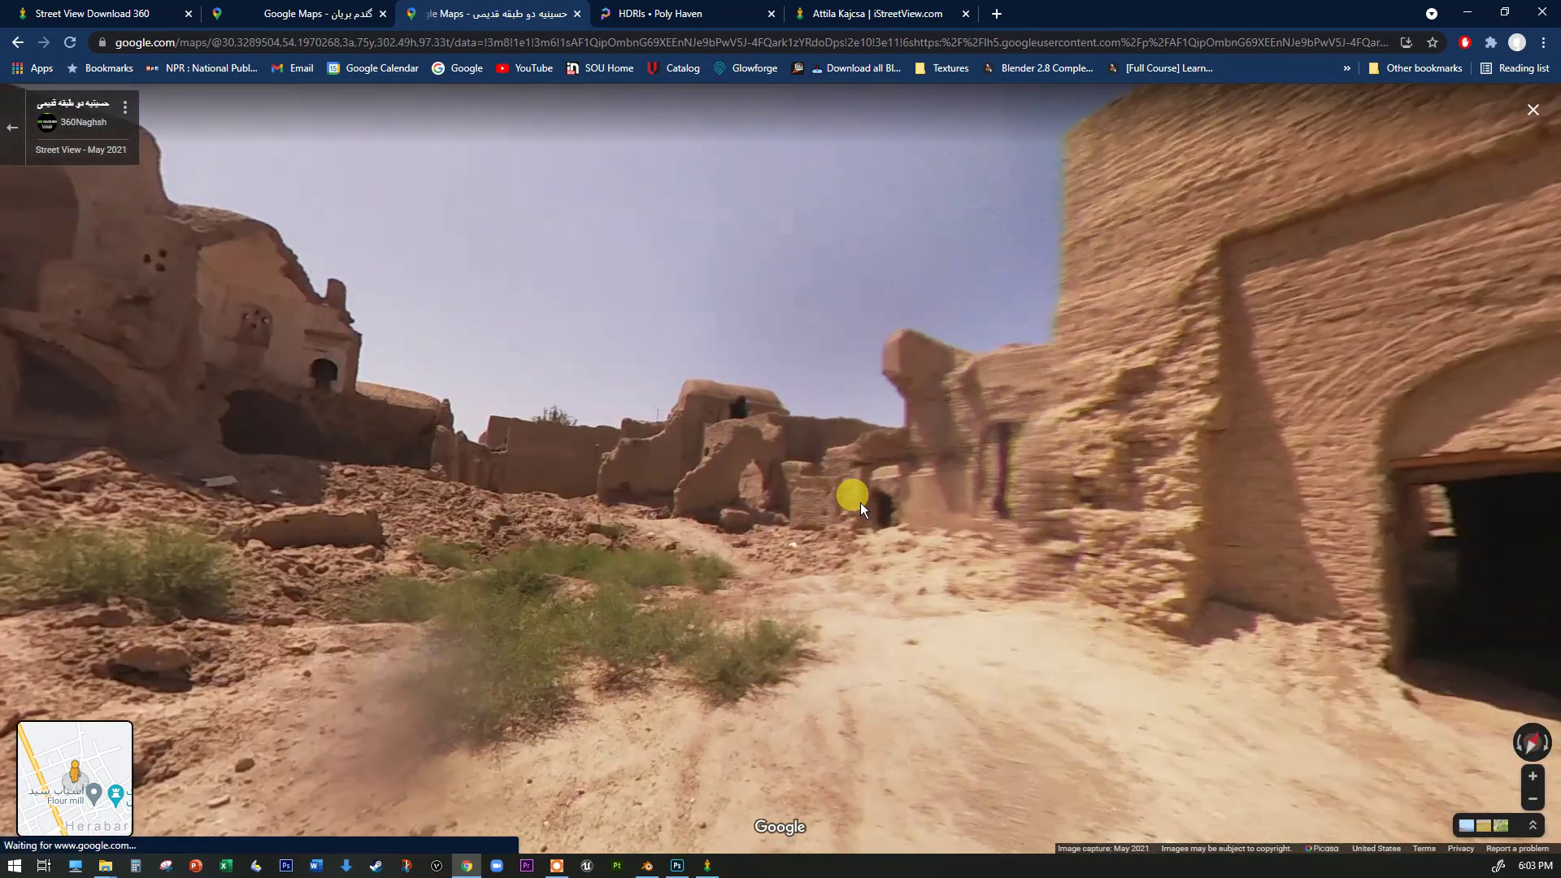
Look around the mud-brick ruins panorama towards the arched doorway, the dead tree and the alley
drag(1045, 491, 292, 500)
click(291, 500)
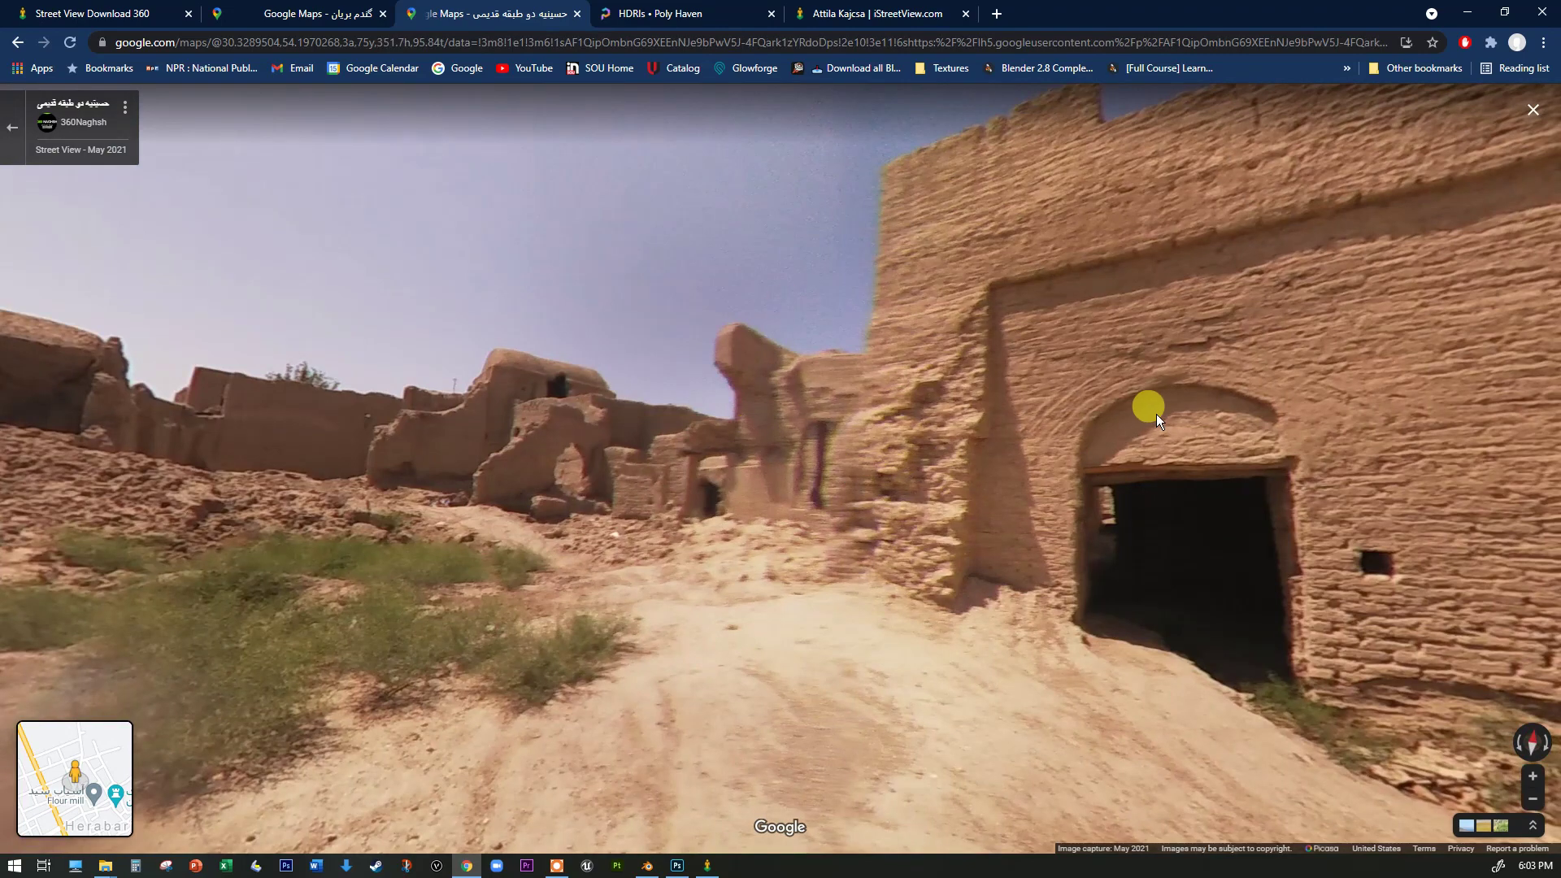
click(952, 500)
click(976, 525)
drag(979, 523, 522, 439)
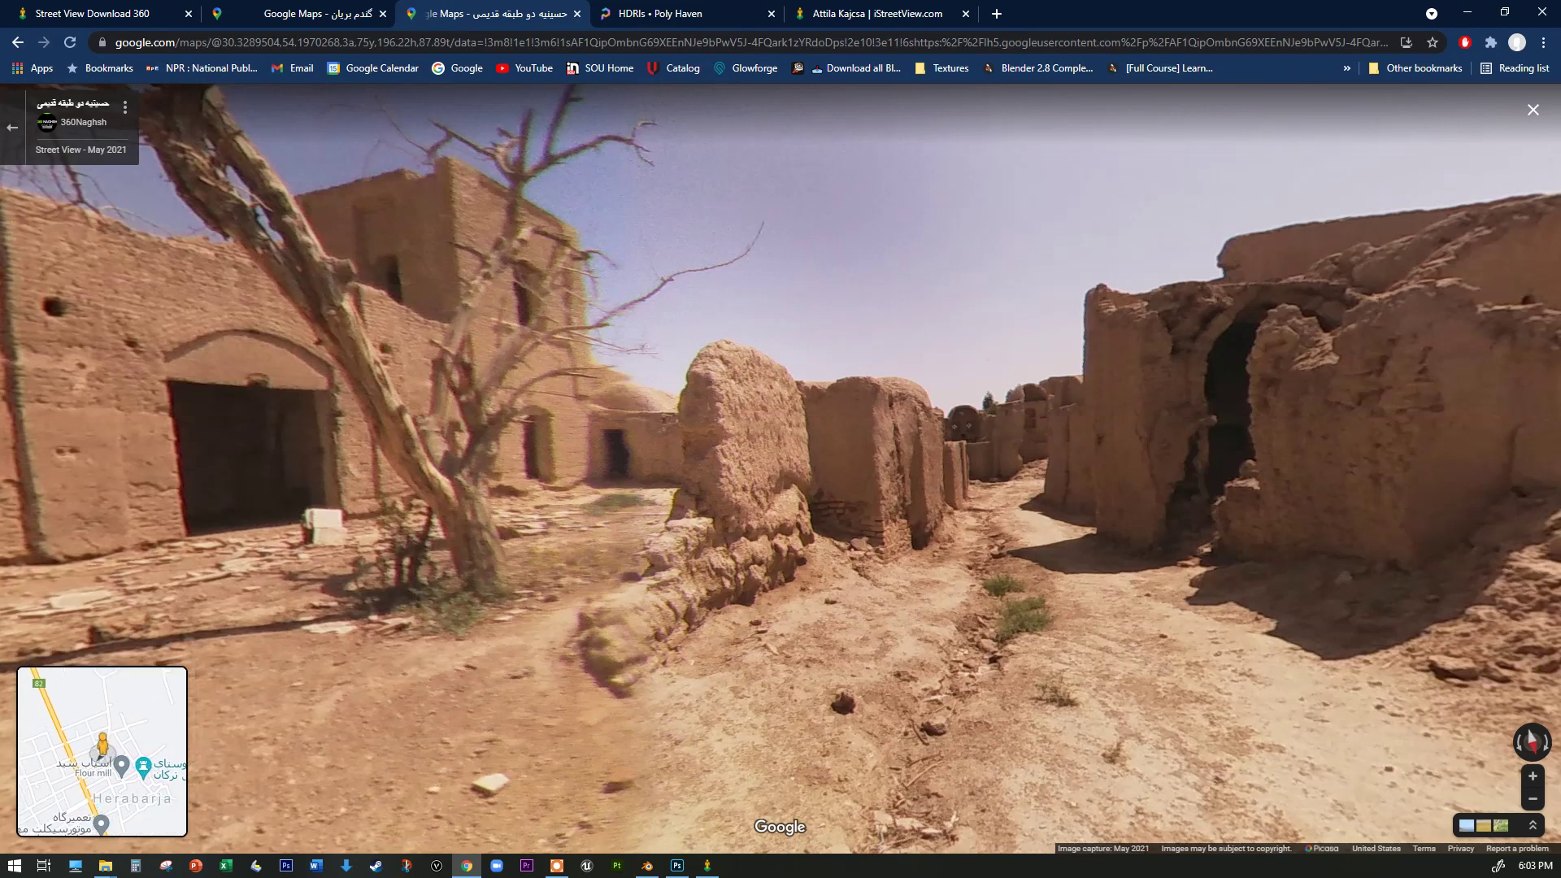
Leave the ruins panorama and open the Street View & 360° photos of Grand Central Terminal
click(10, 128)
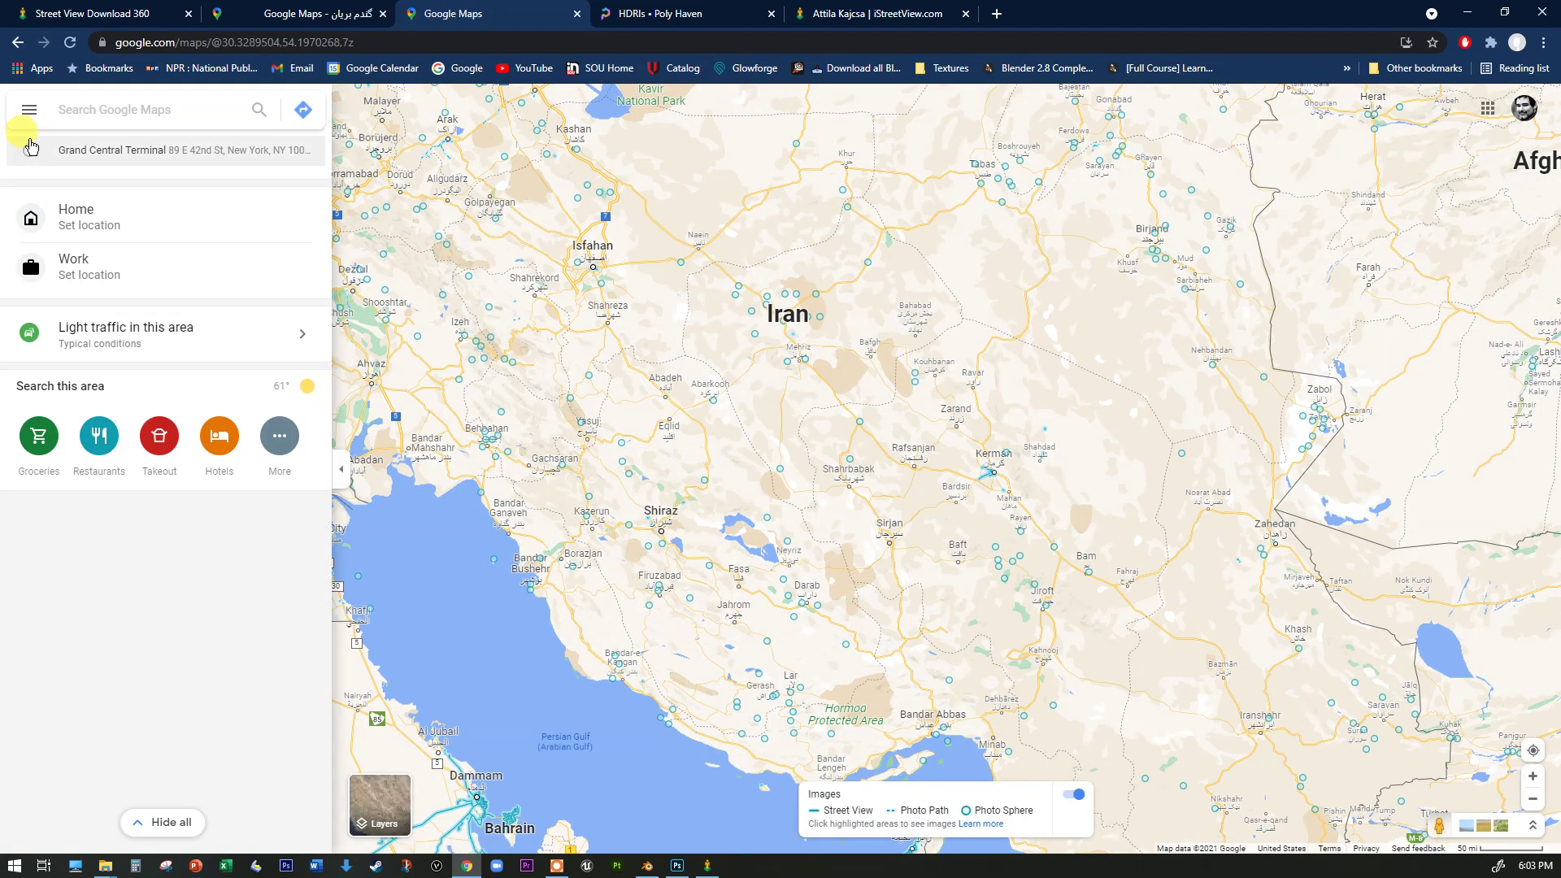
click(109, 144)
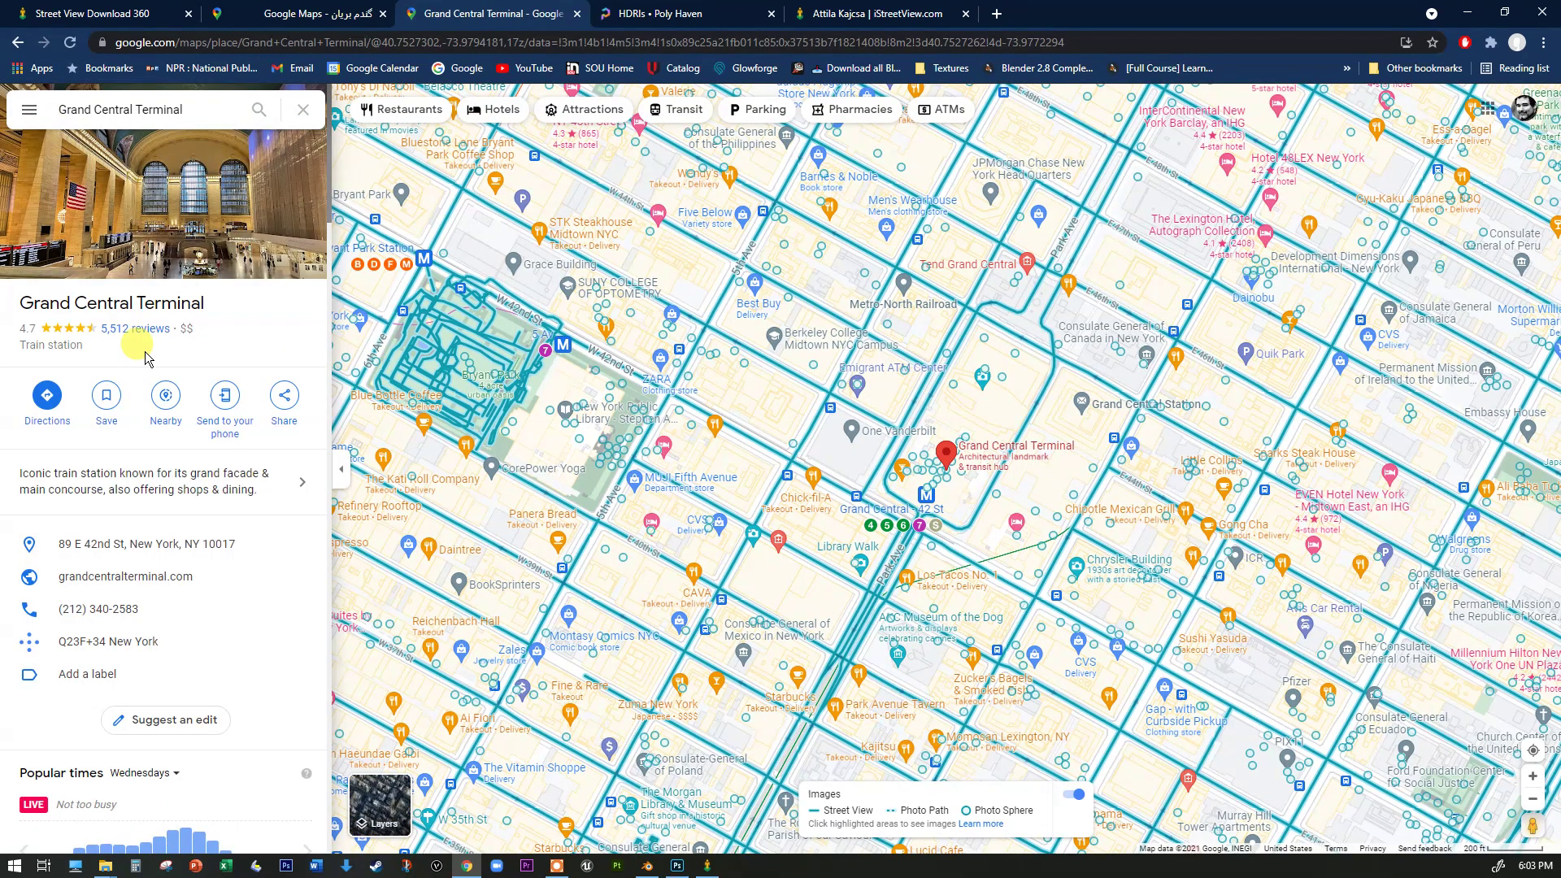
scroll(147, 358, down, 10)
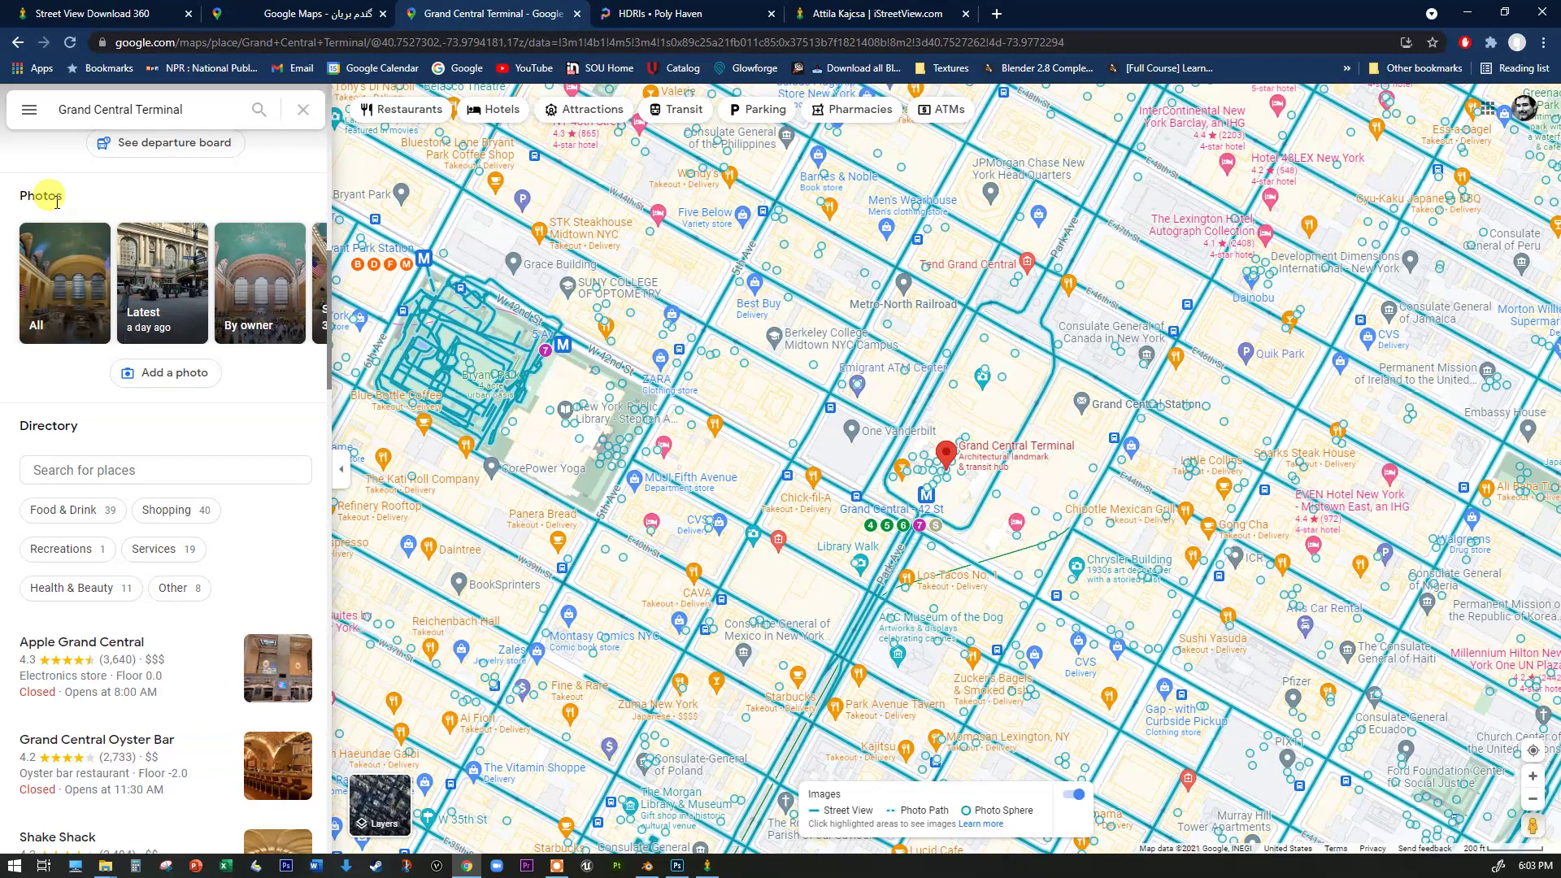
click(307, 280)
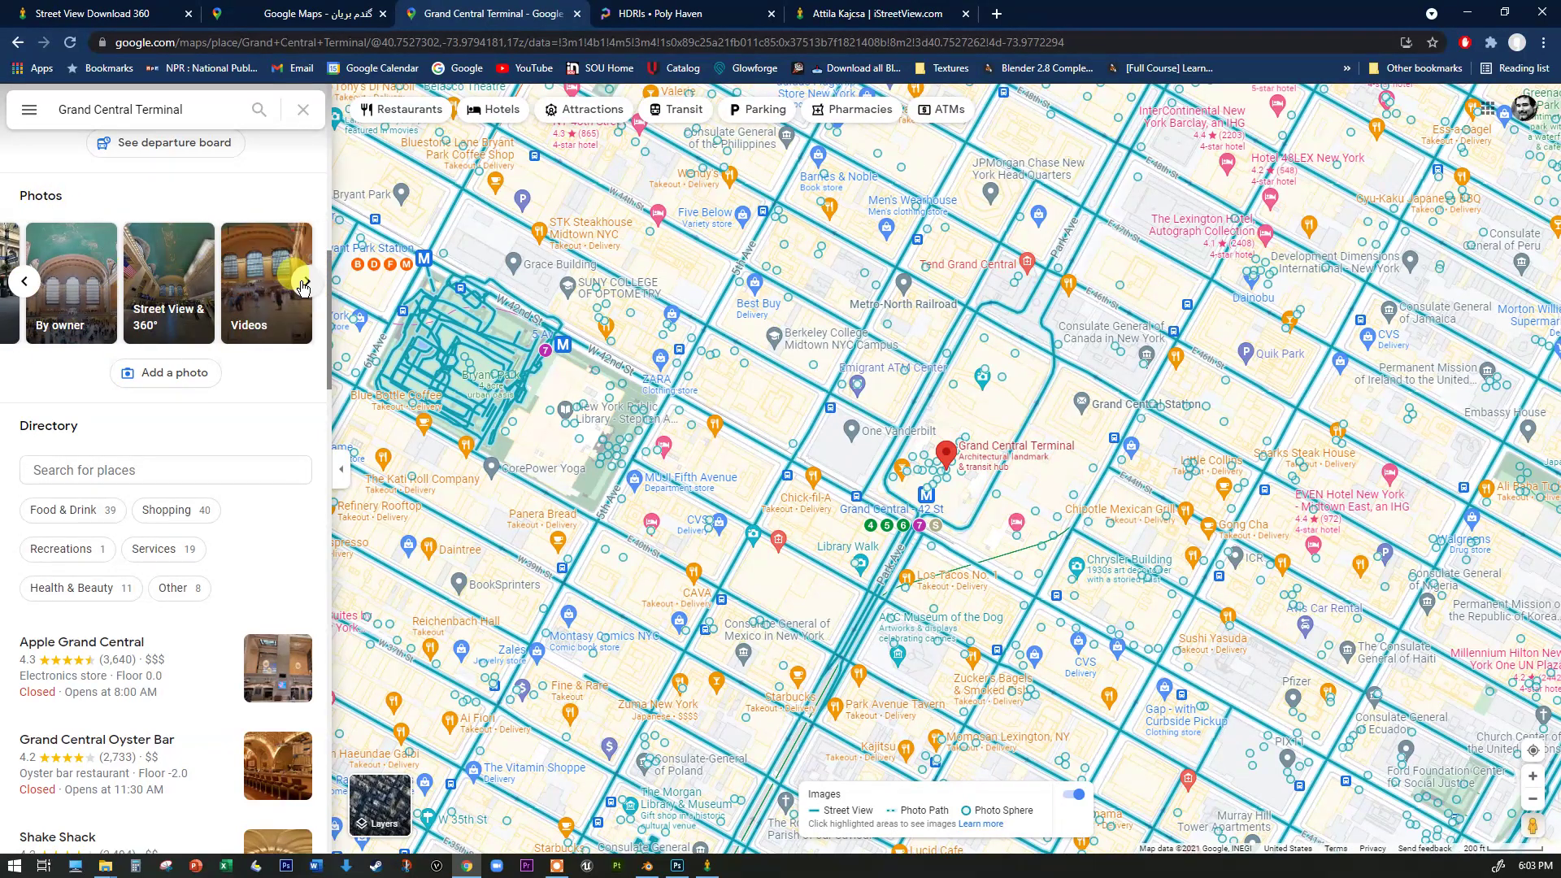
click(180, 326)
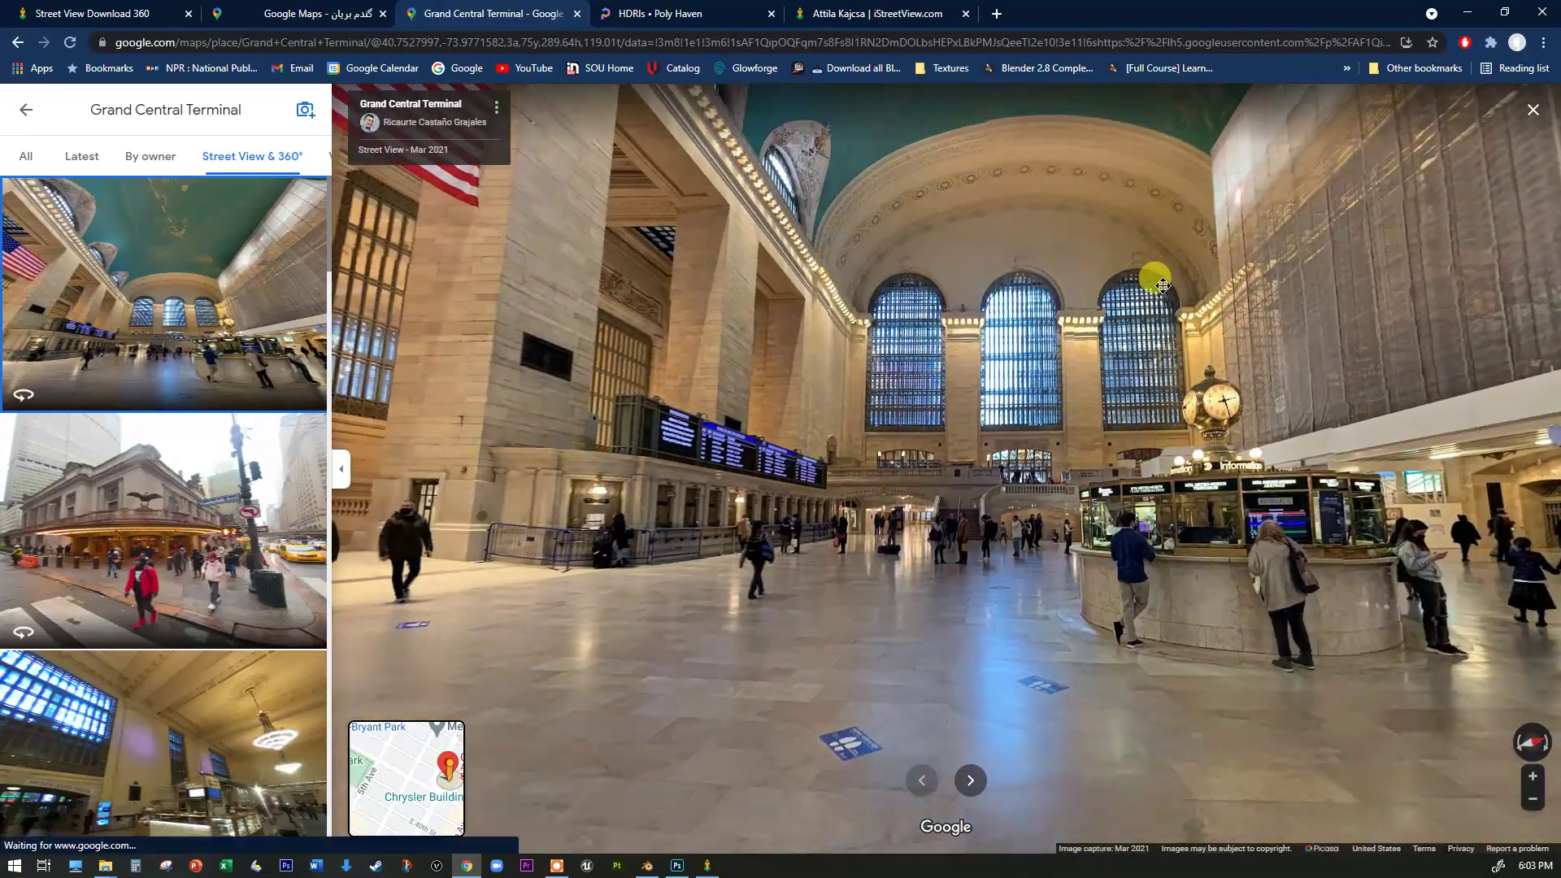
Look around the Grand Central Terminal concourse panorama and browse the place's other 360° photos
drag(1163, 285, 704, 296)
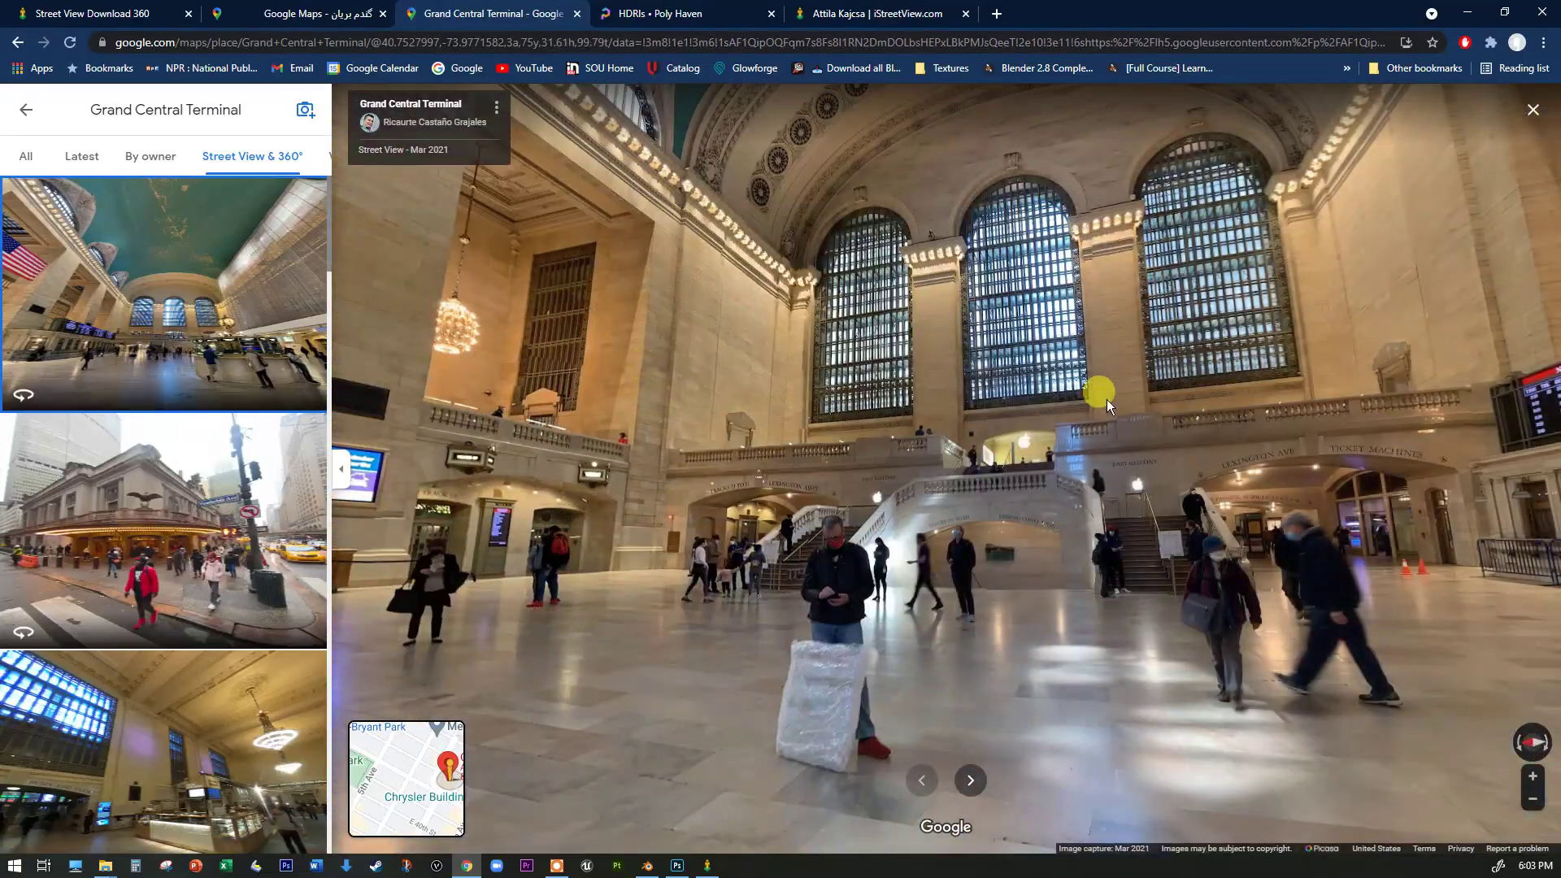
drag(1105, 398, 764, 404)
scroll(117, 534, down, 10)
scroll(122, 537, down, 15)
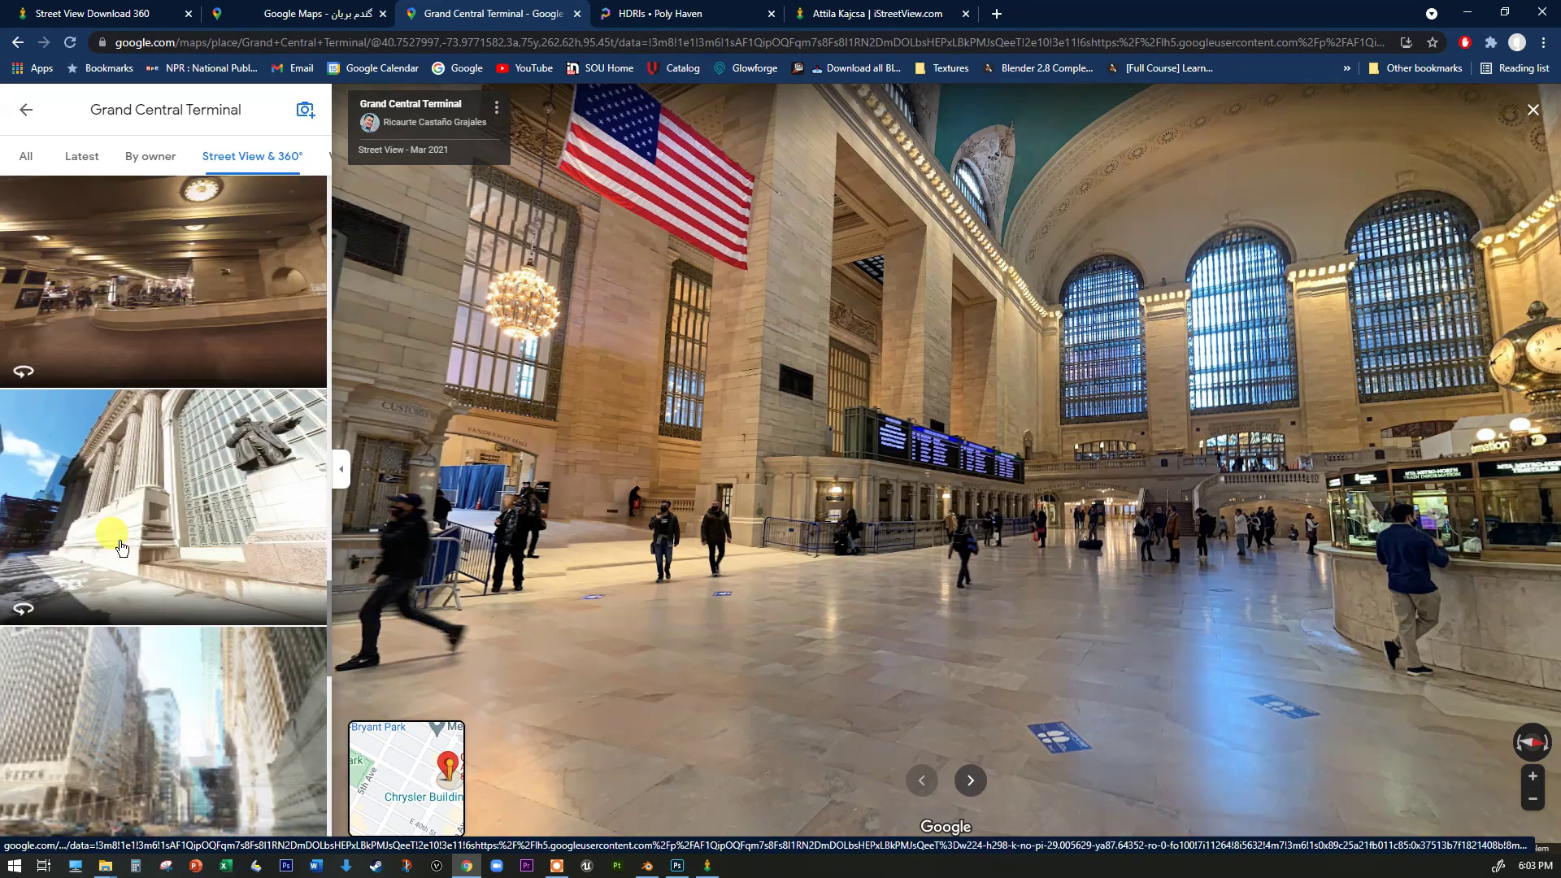
scroll(122, 548, down, 15)
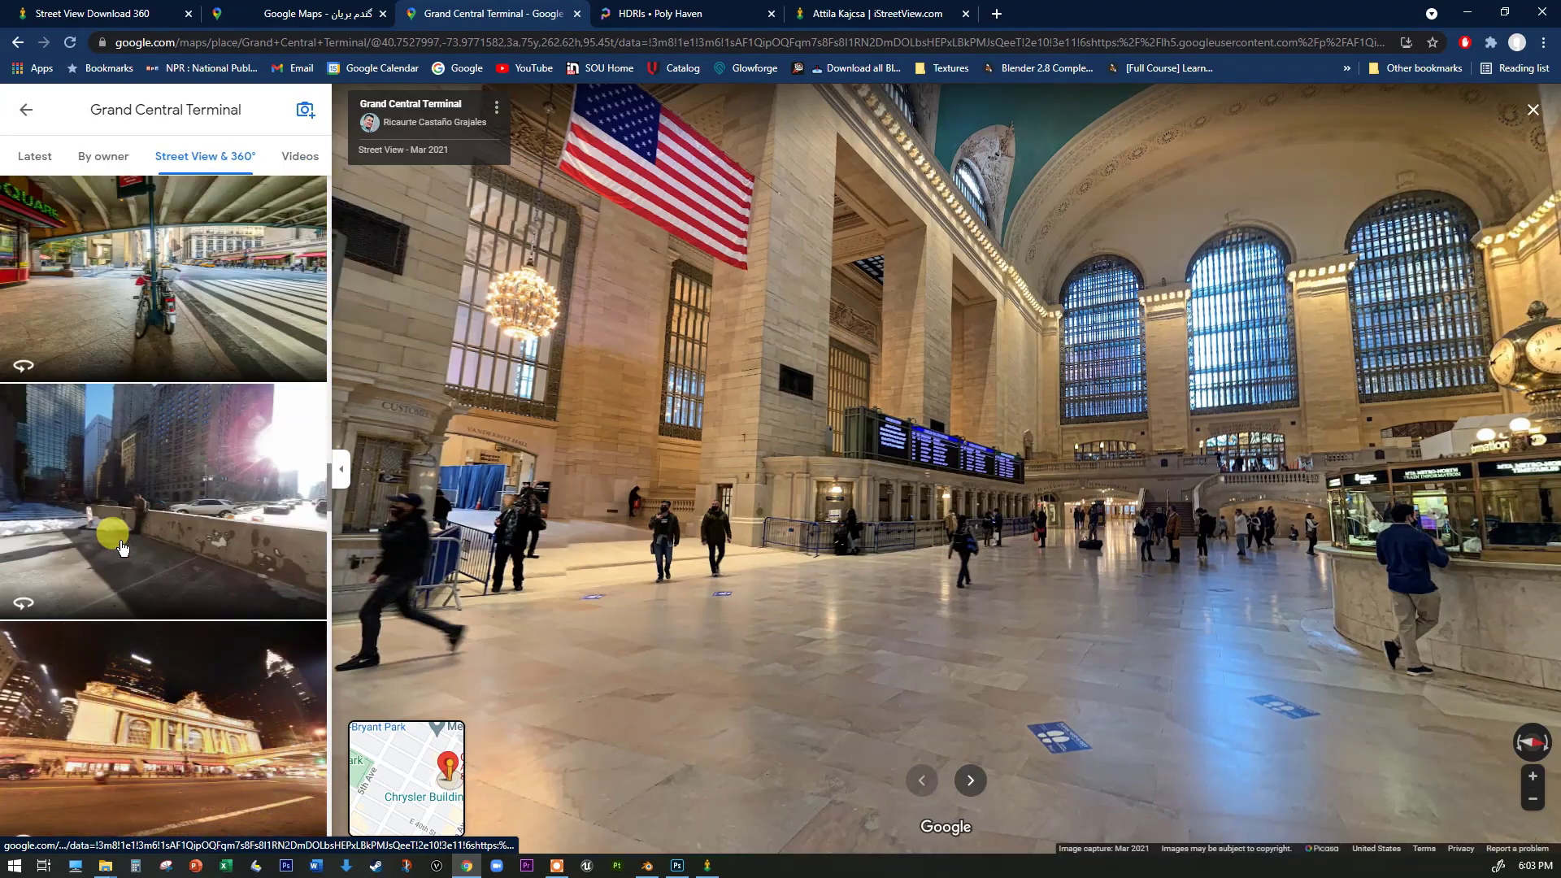
Open the snowy street panorama outside Grand Central Terminal and look around it
click(184, 500)
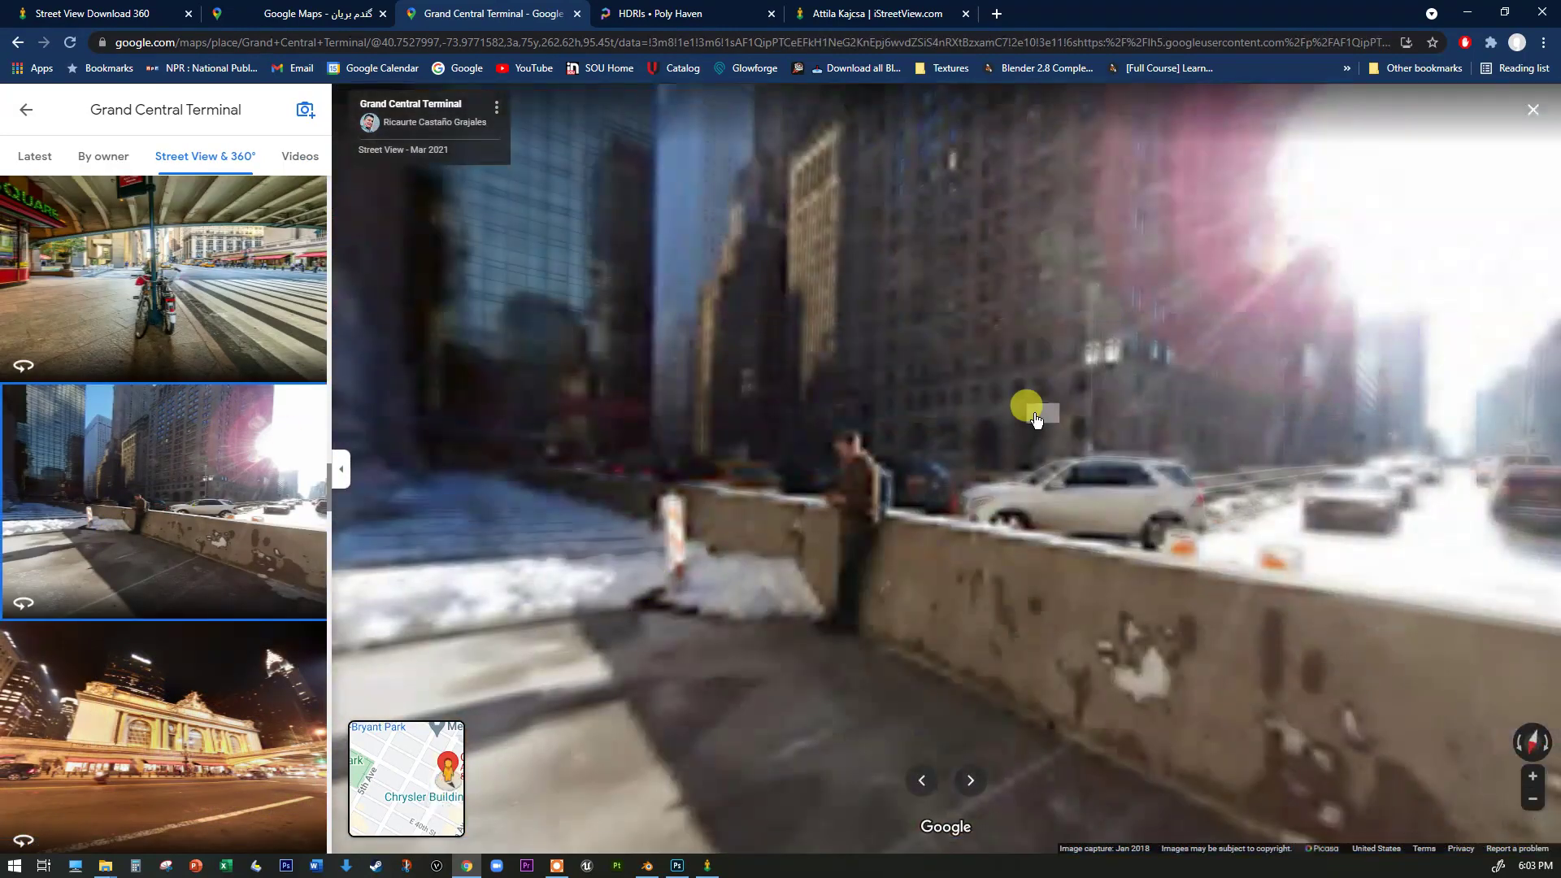
drag(1236, 345, 694, 324)
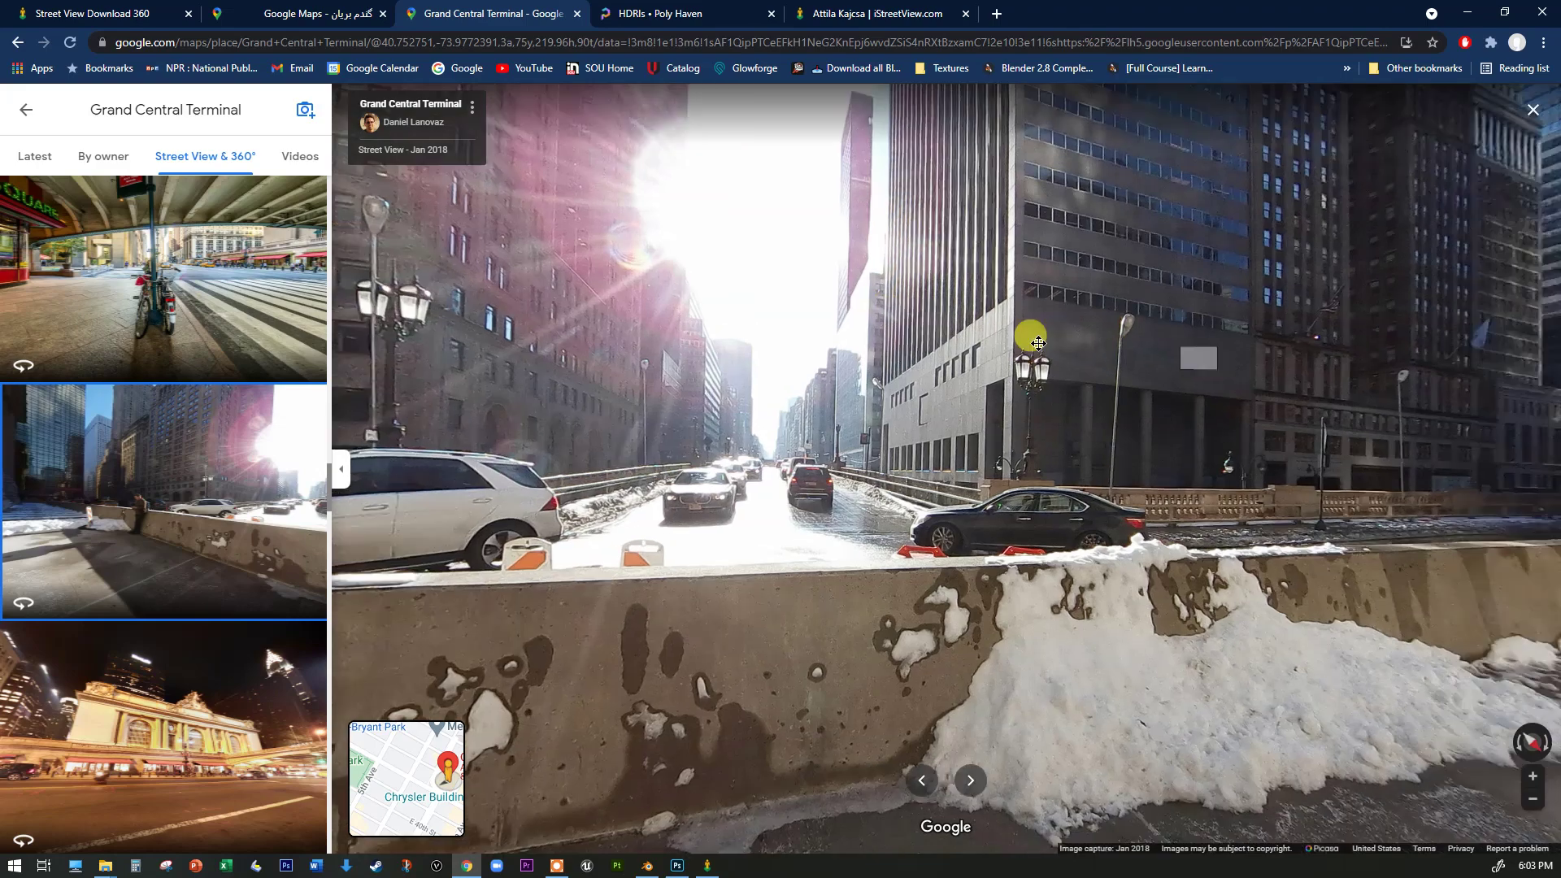
drag(1038, 343, 887, 462)
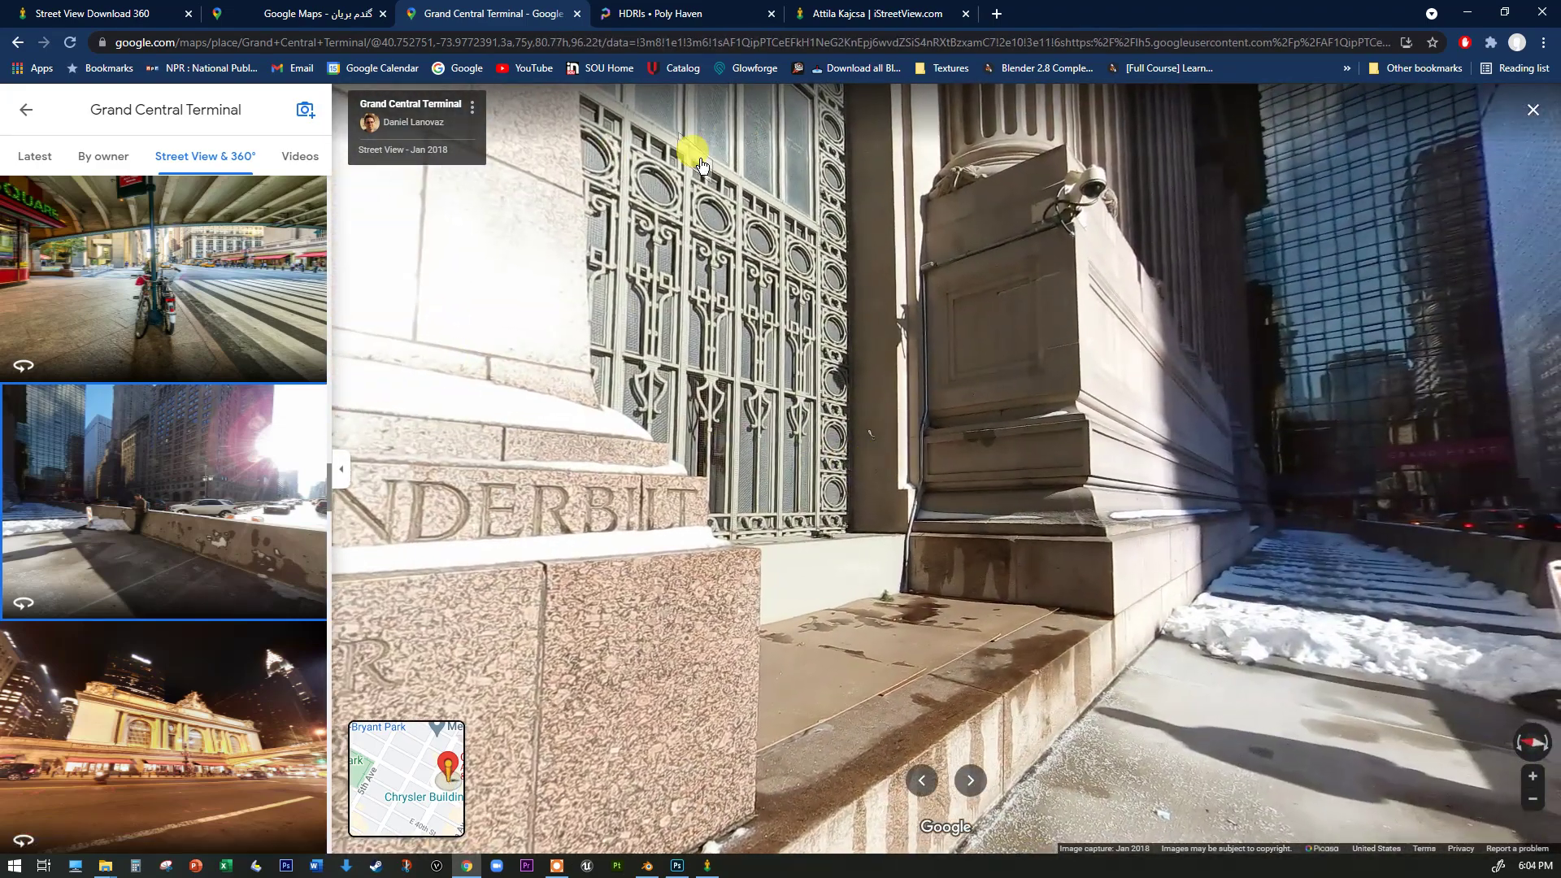
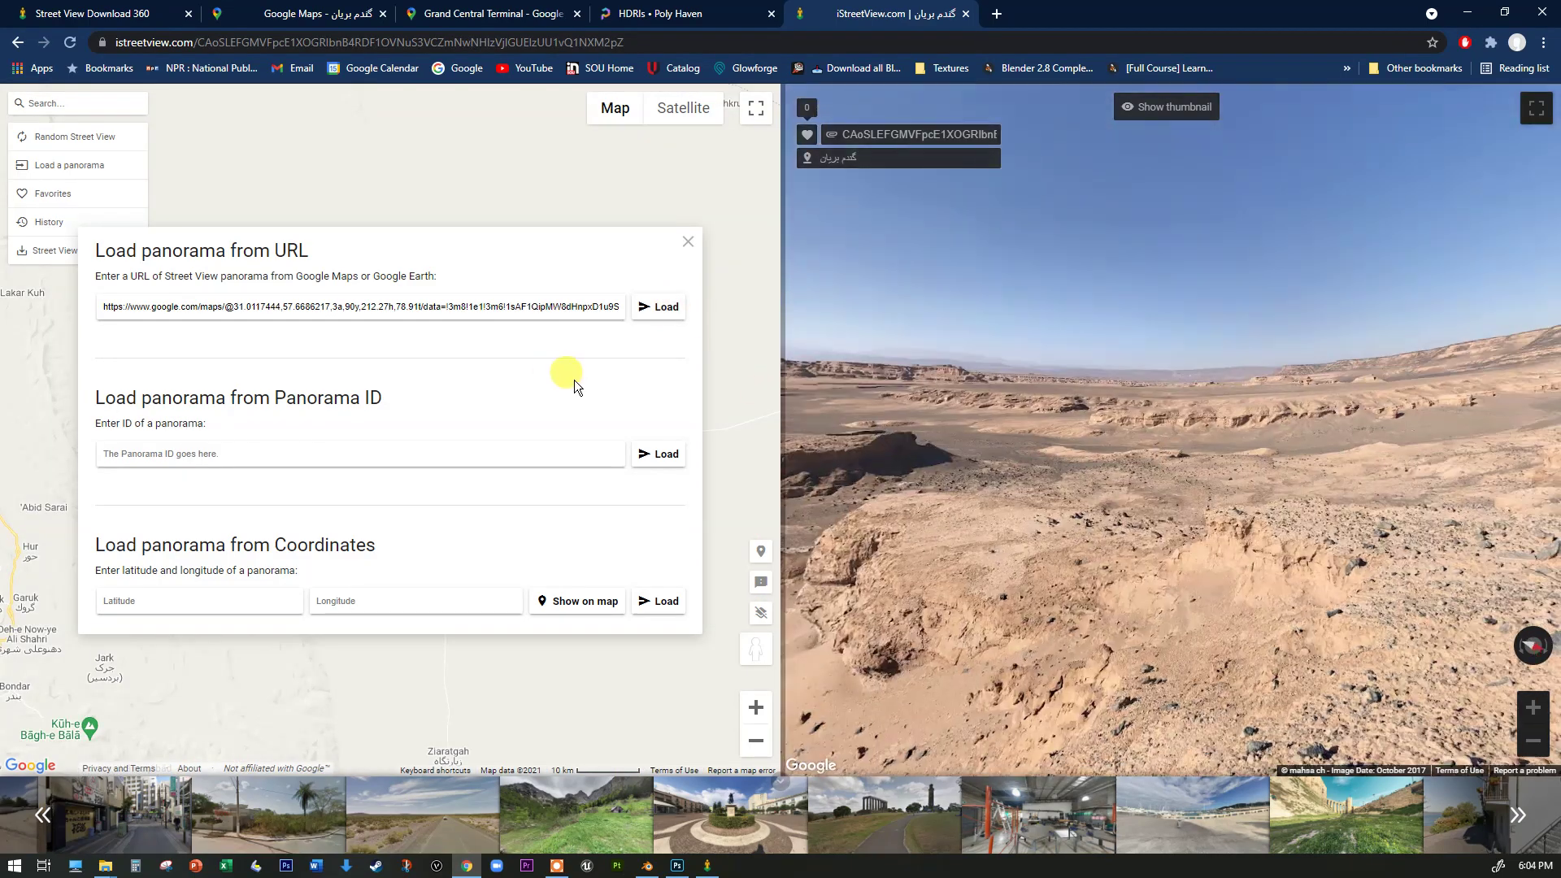
Look around the Iran desert panorama on iStreetView.com and select its panorama ID
drag(1289, 418, 1087, 428)
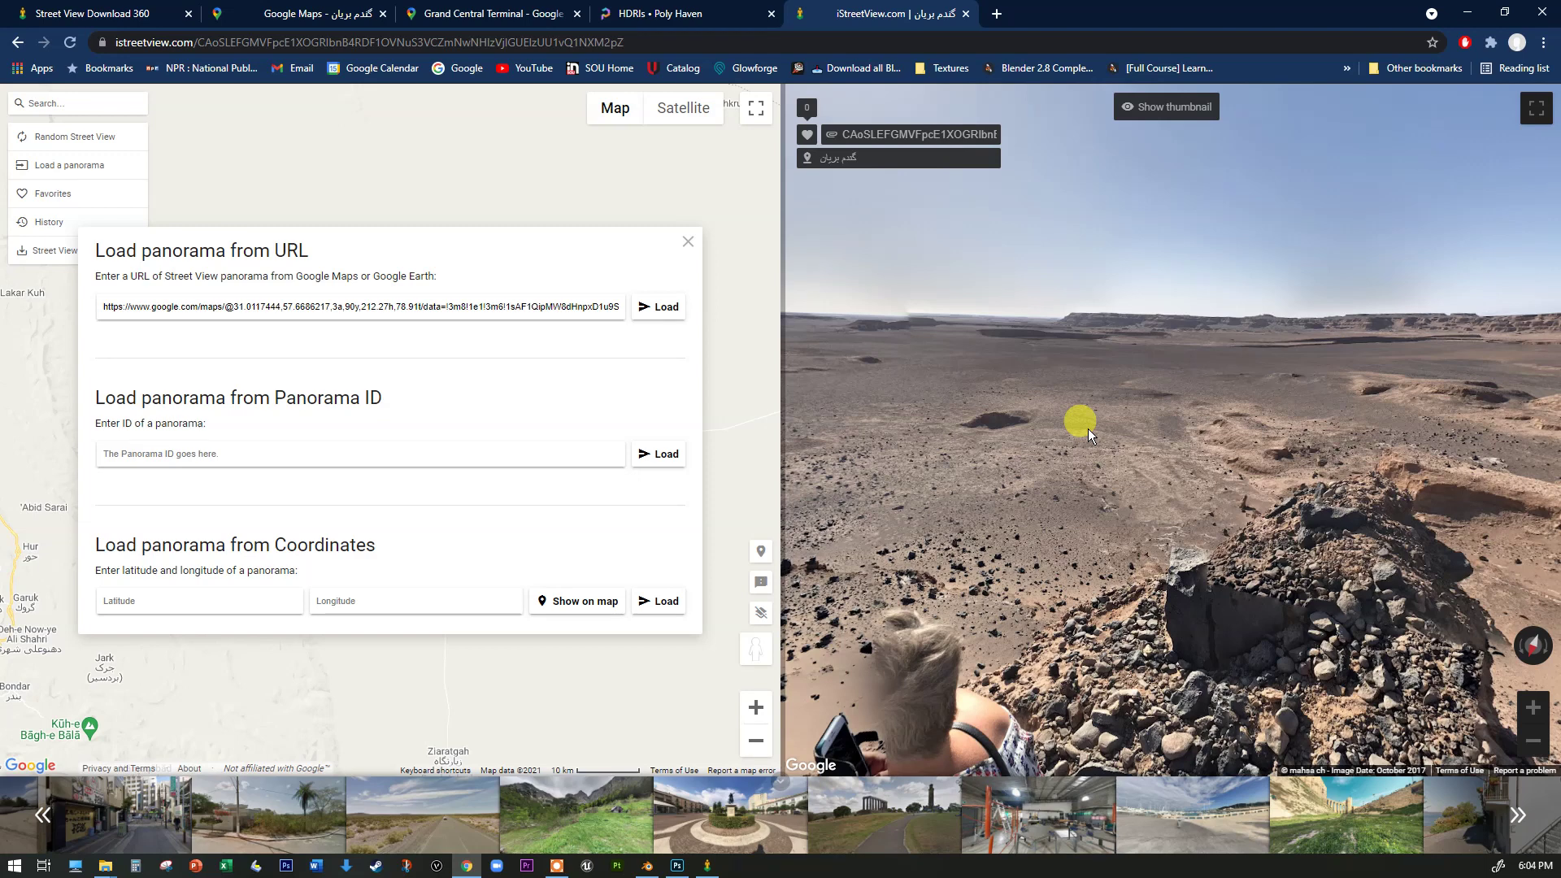
click(708, 865)
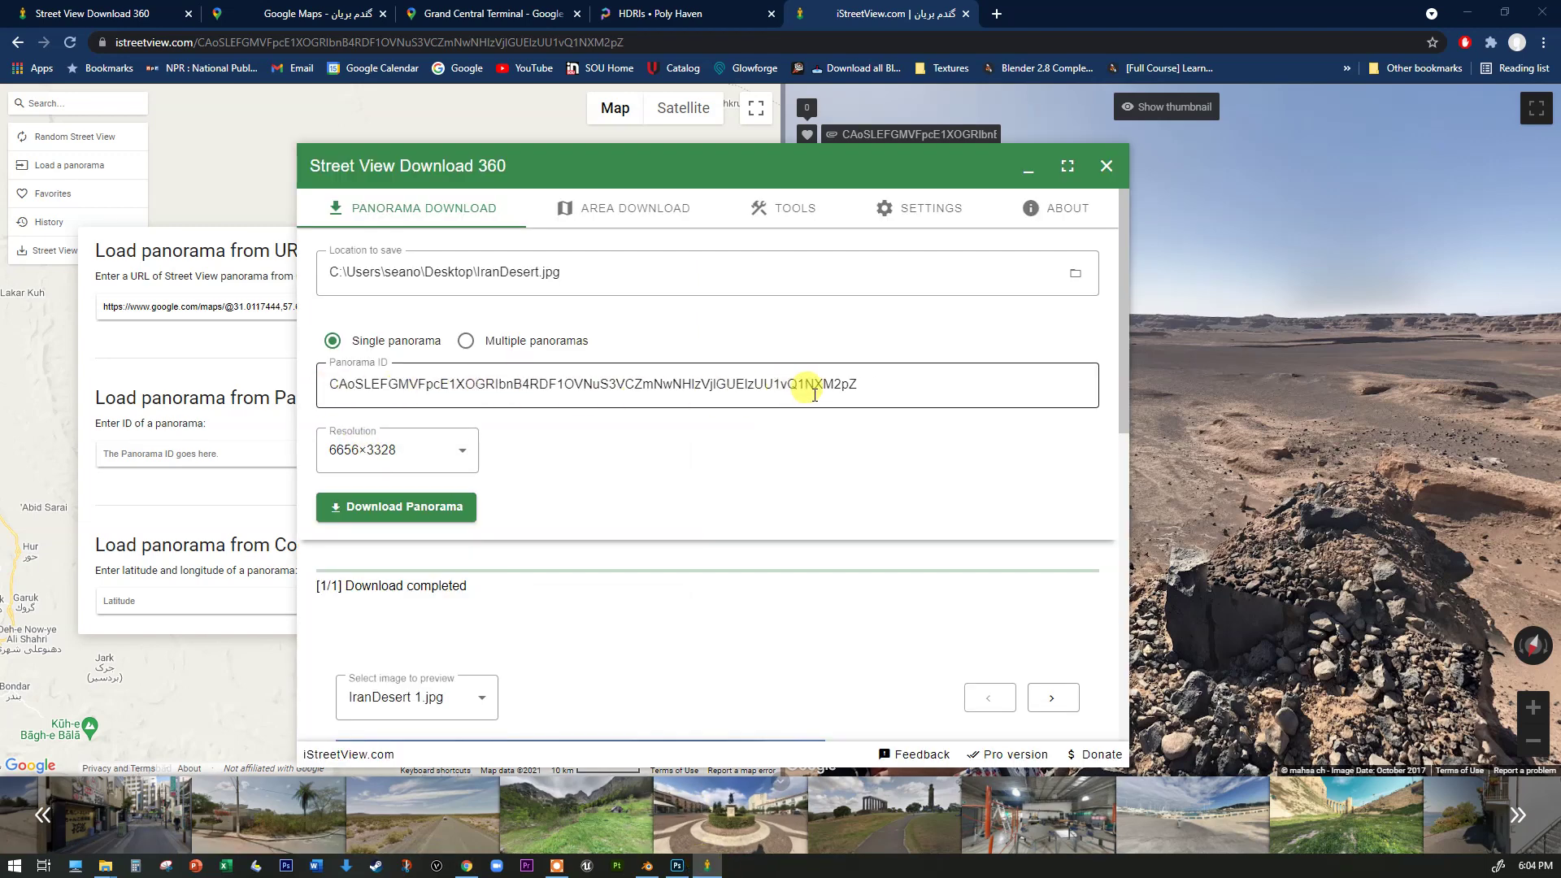
click(1211, 261)
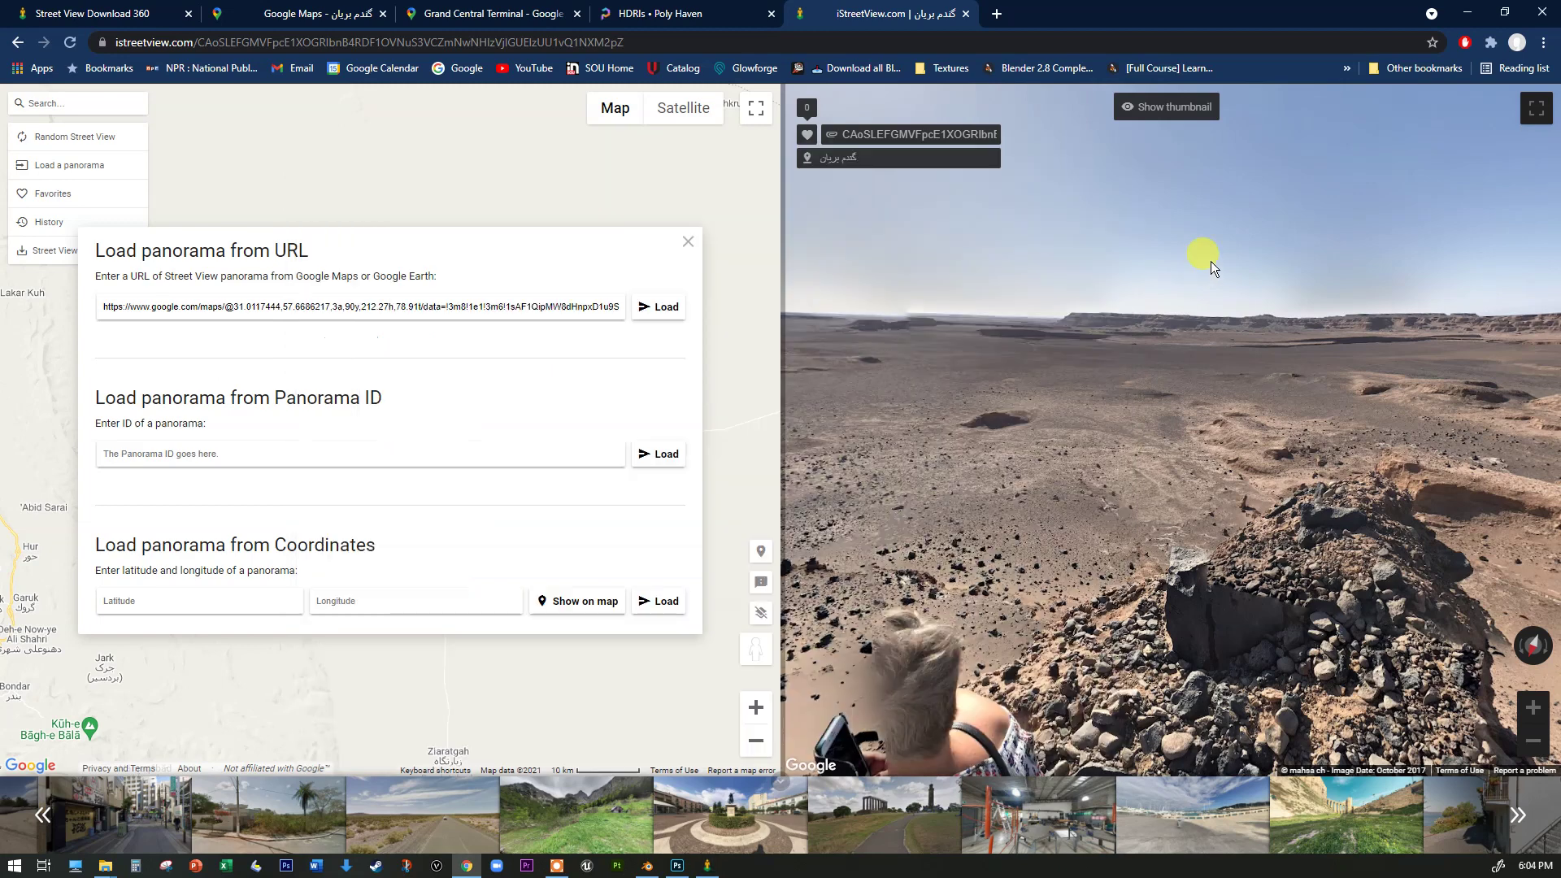
click(911, 137)
click(911, 136)
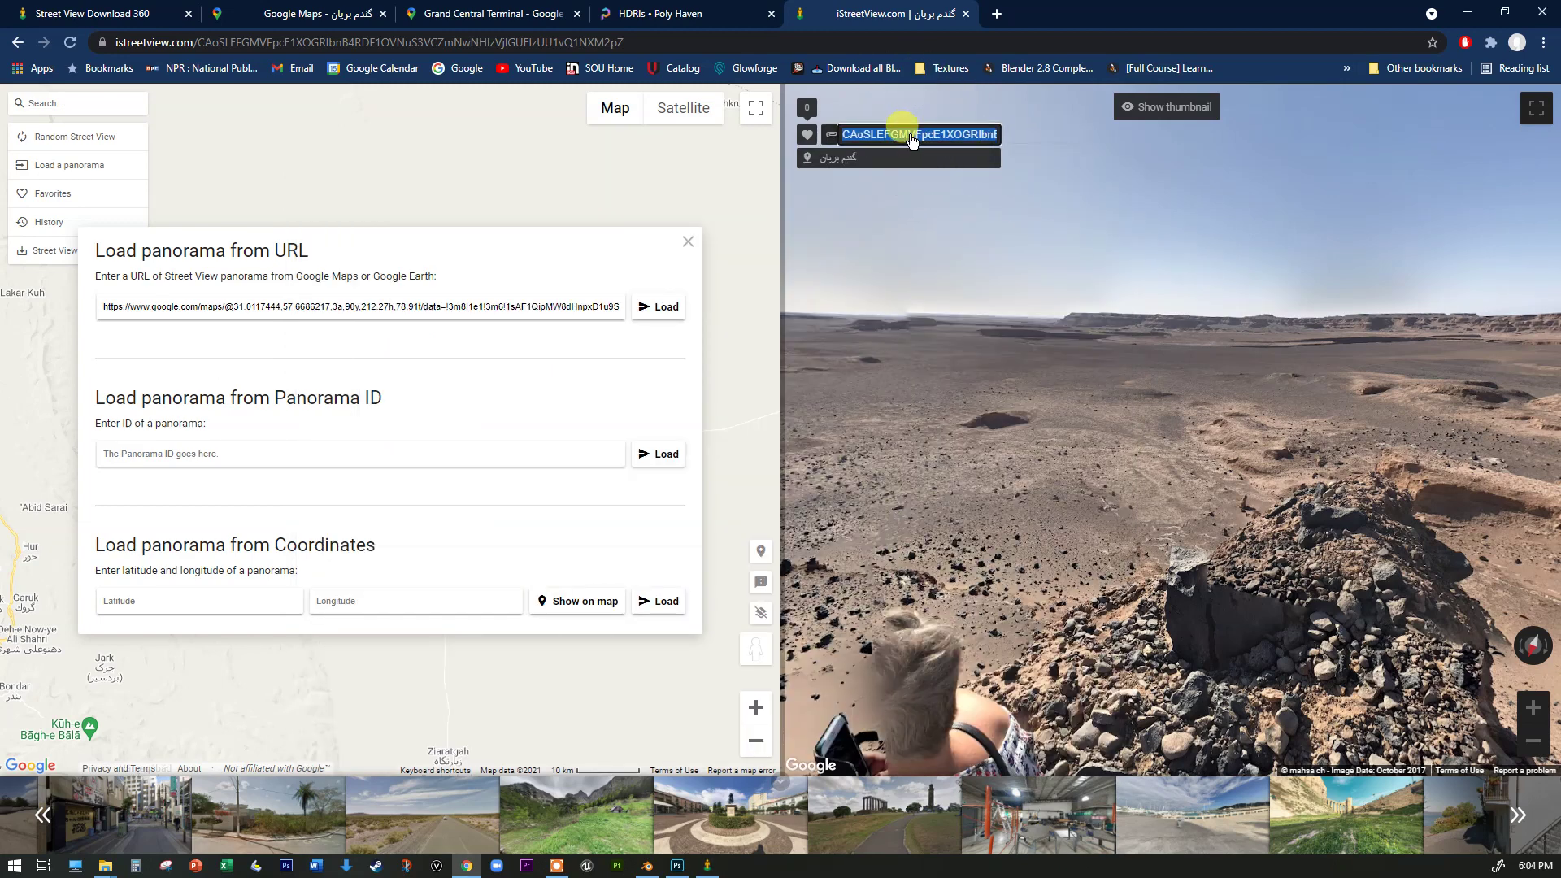
Switch to Street View Download 360, review the resolution options, and download the desert panorama at 6656×3328
click(707, 866)
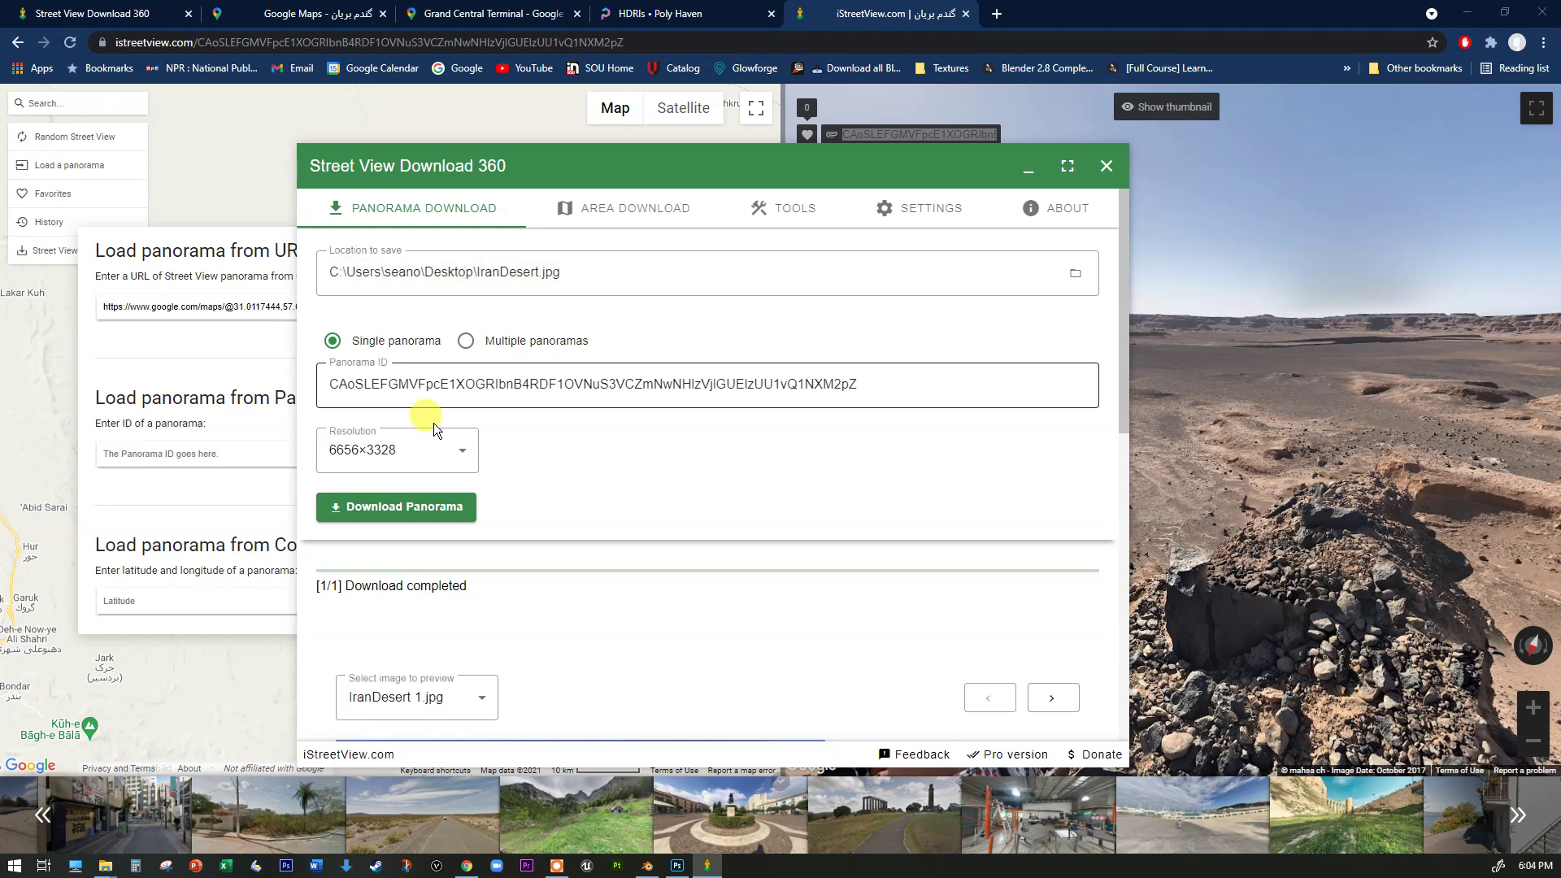
click(461, 469)
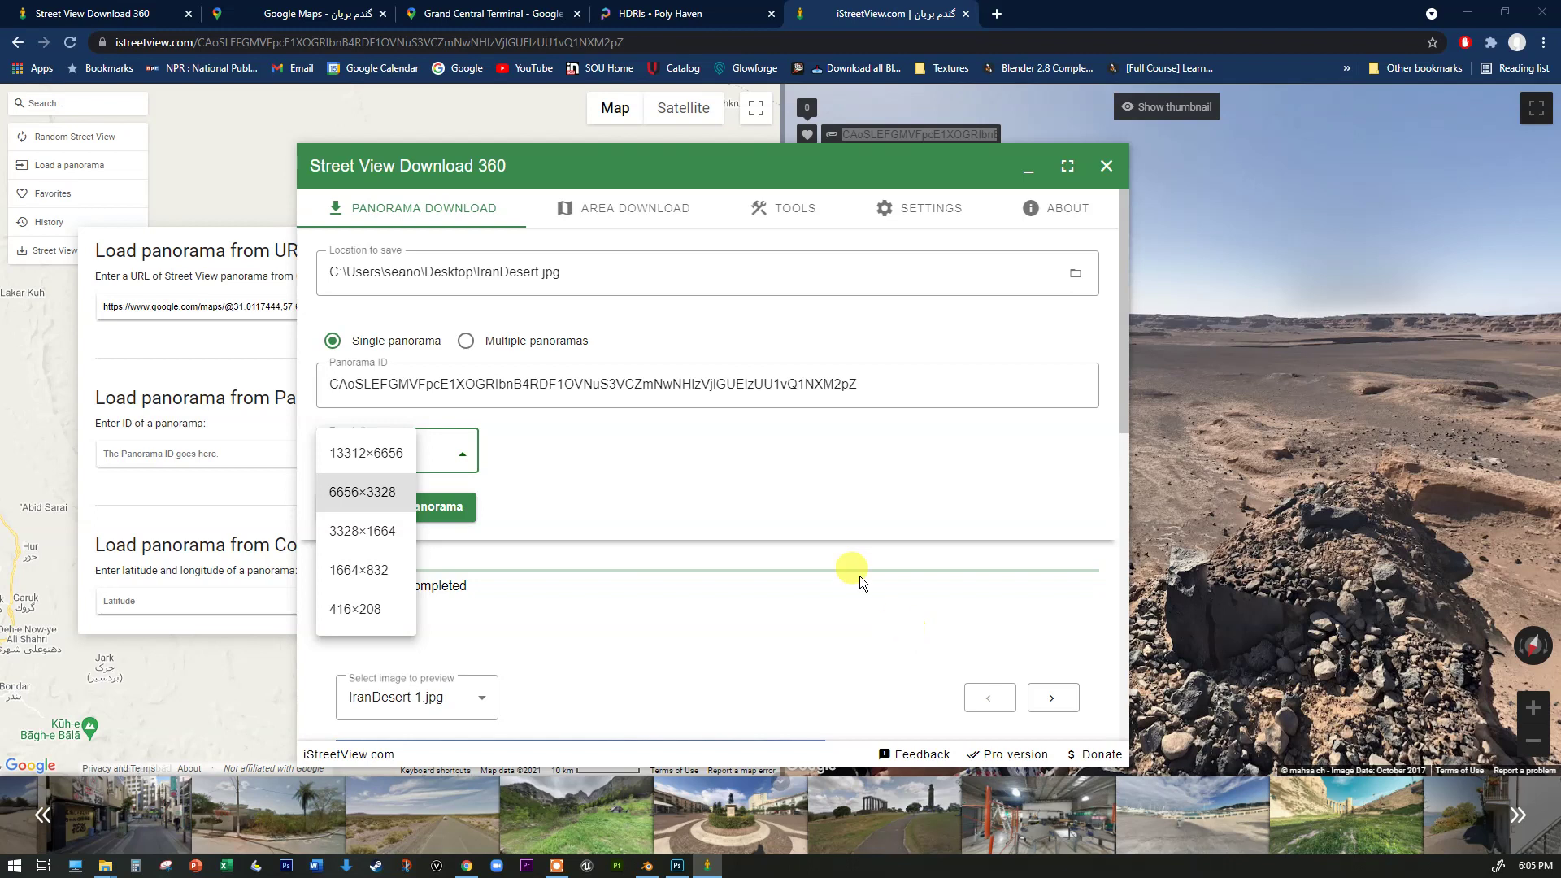
click(536, 496)
click(417, 512)
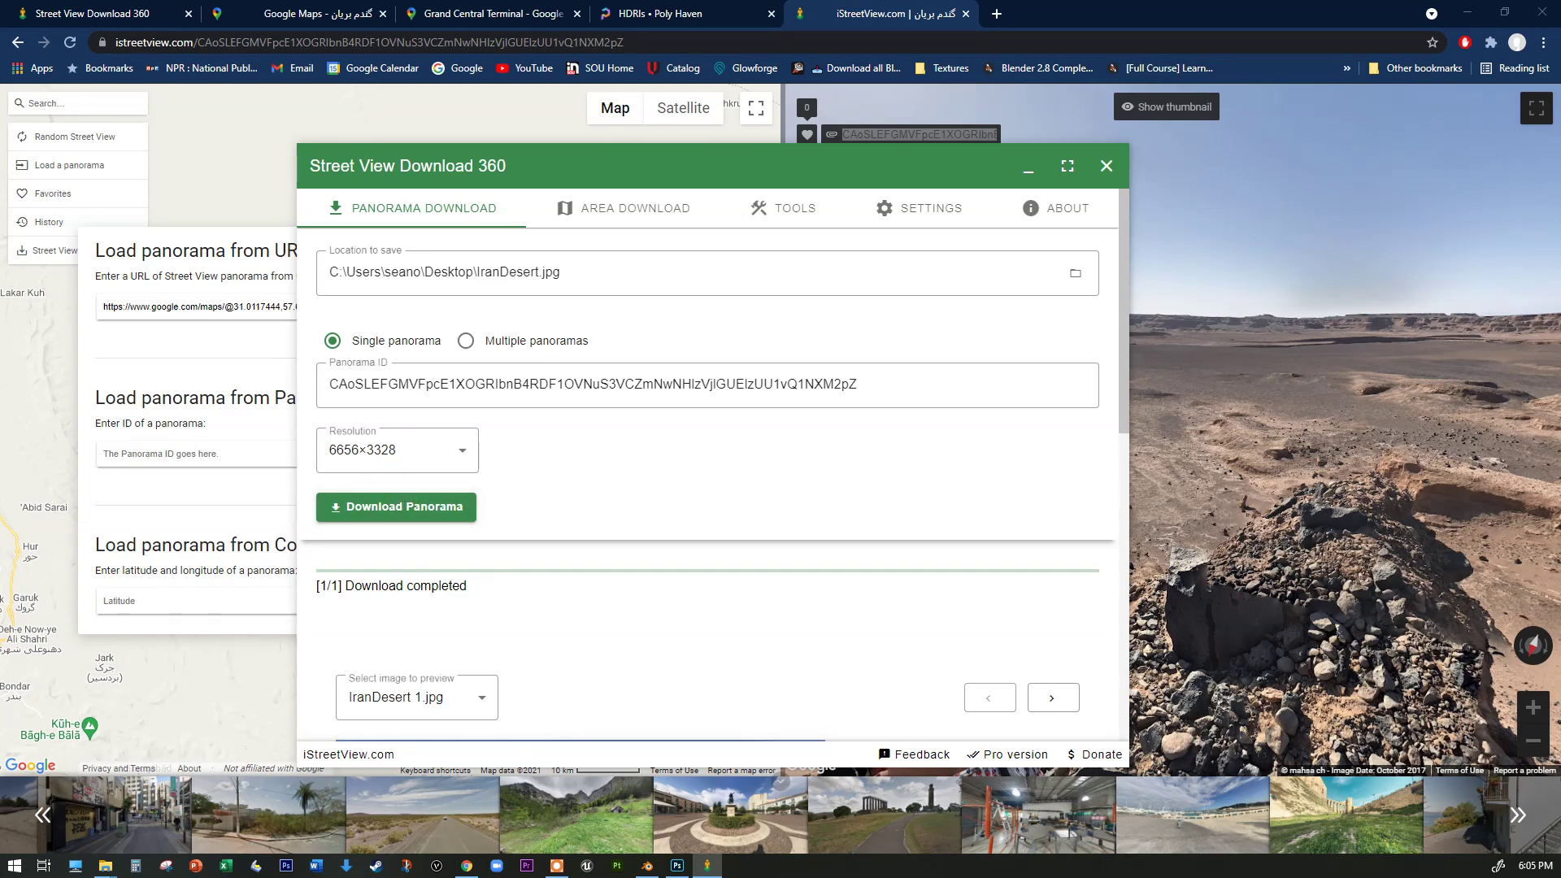
Switch to Photoshop and open IranDesert 1.jpg from the Desktop, enlarged for inspection
click(676, 866)
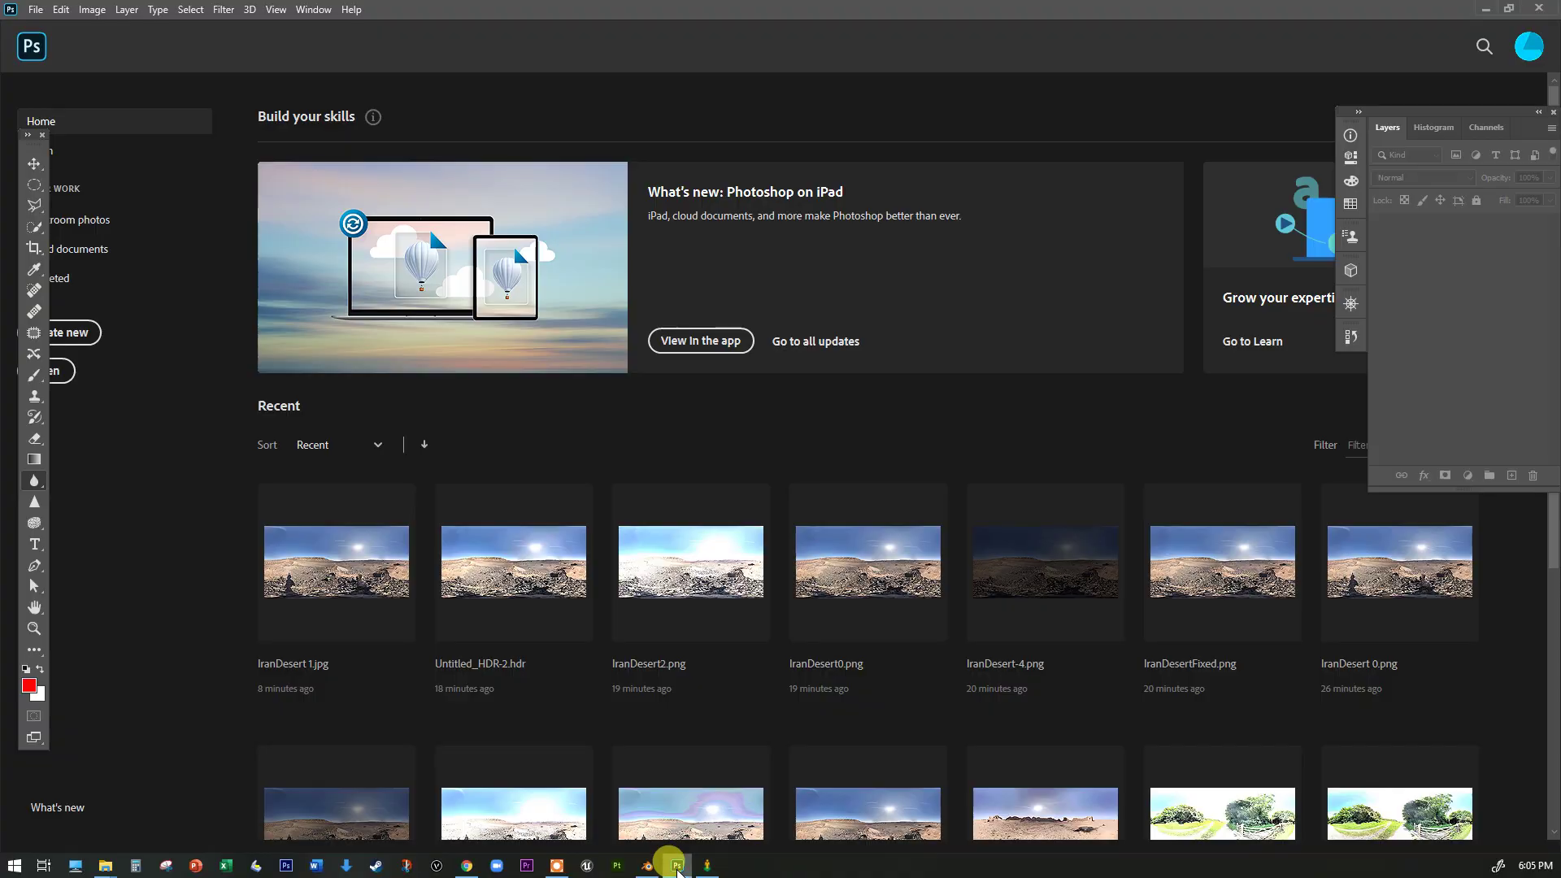
click(39, 9)
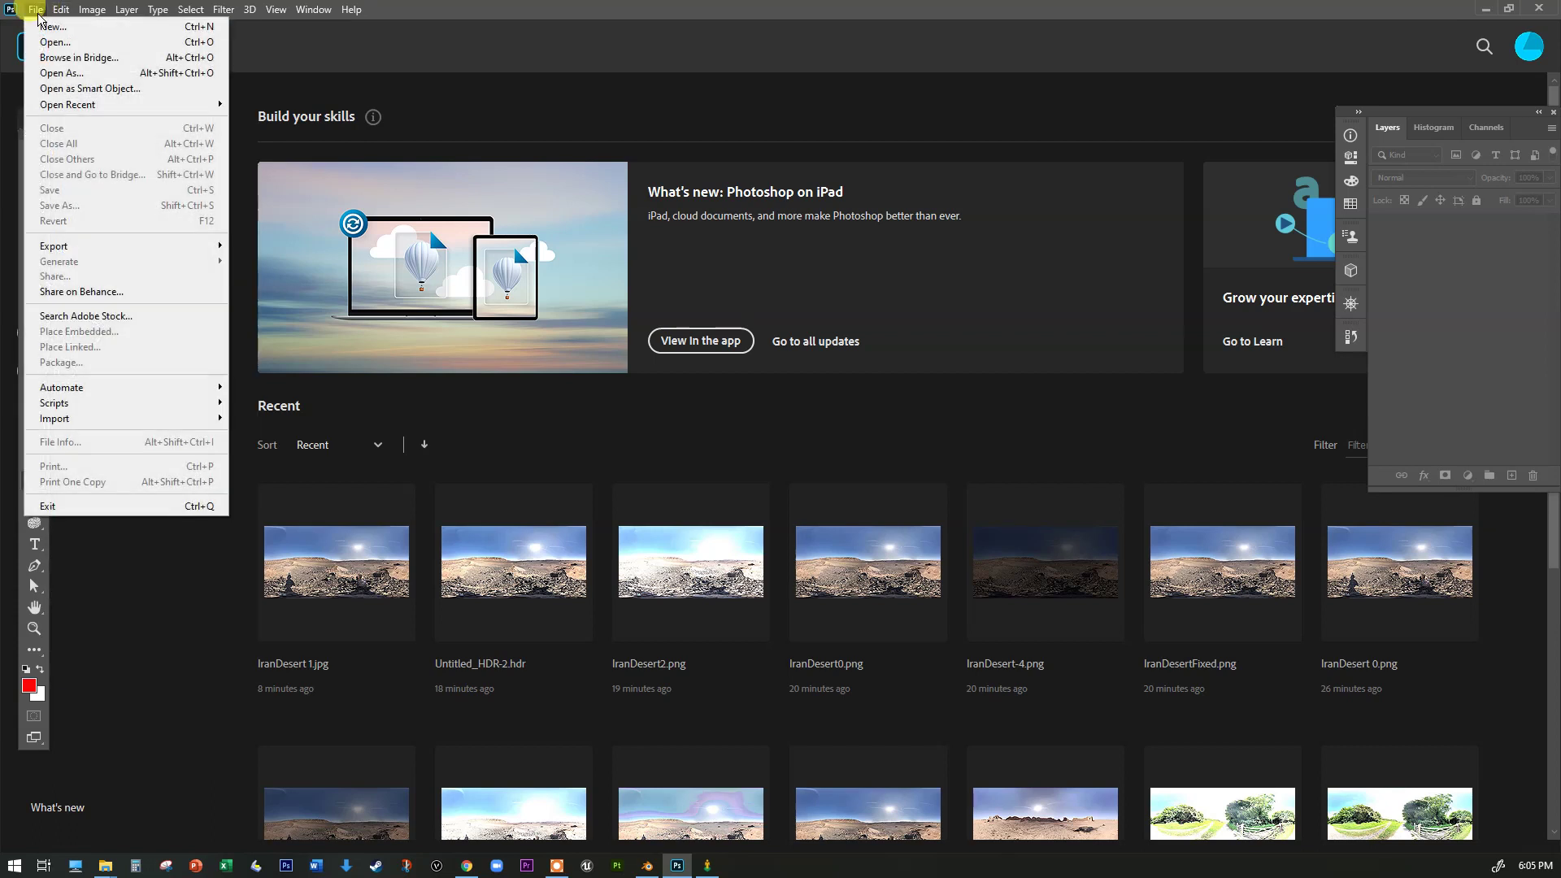
click(54, 42)
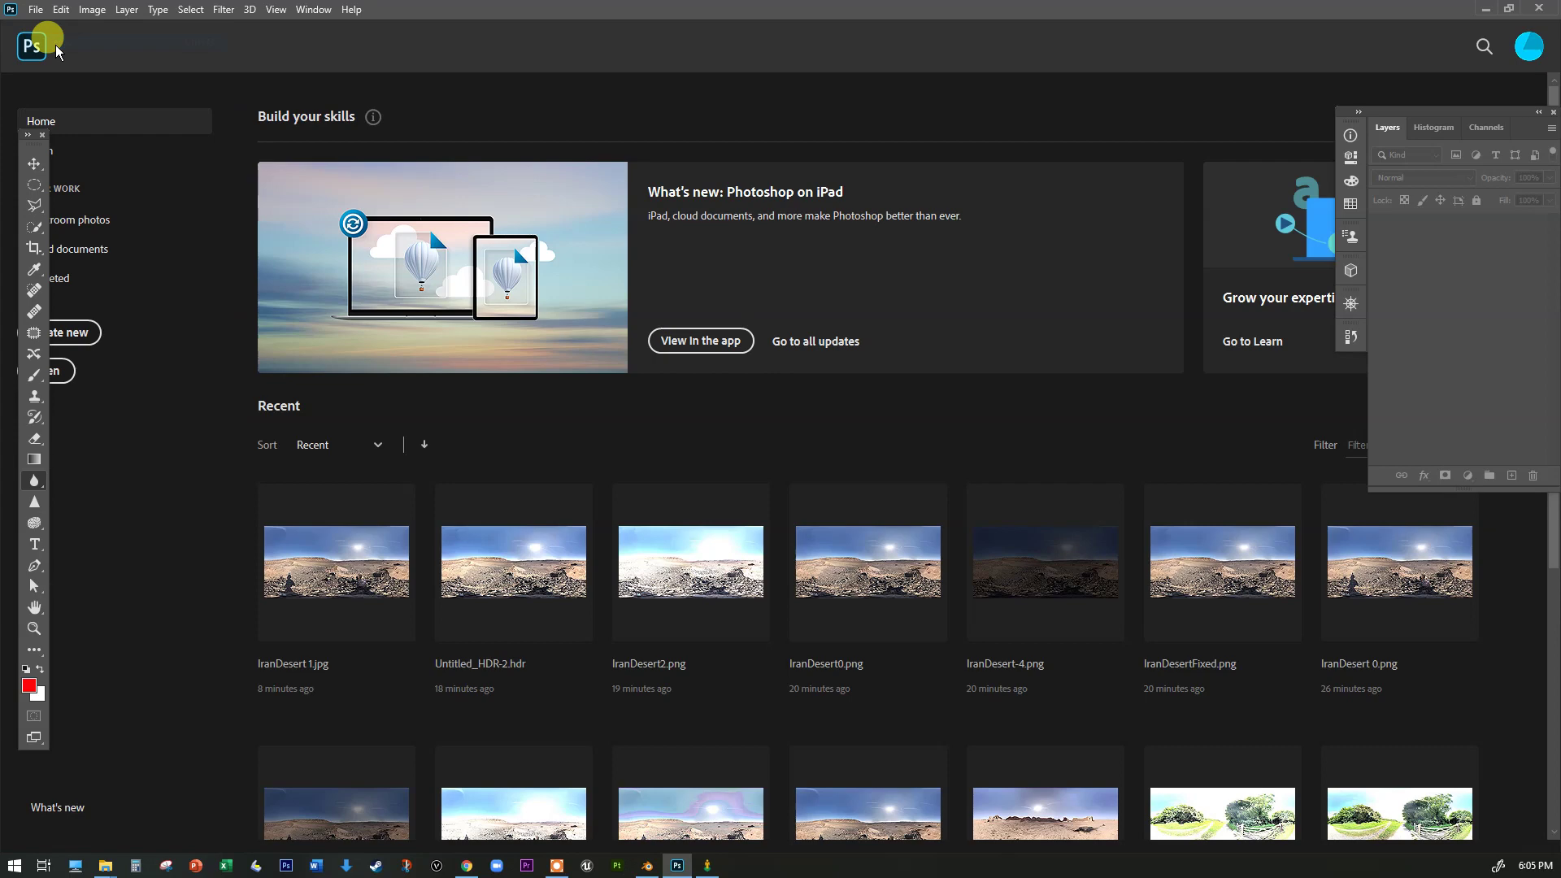
click(655, 148)
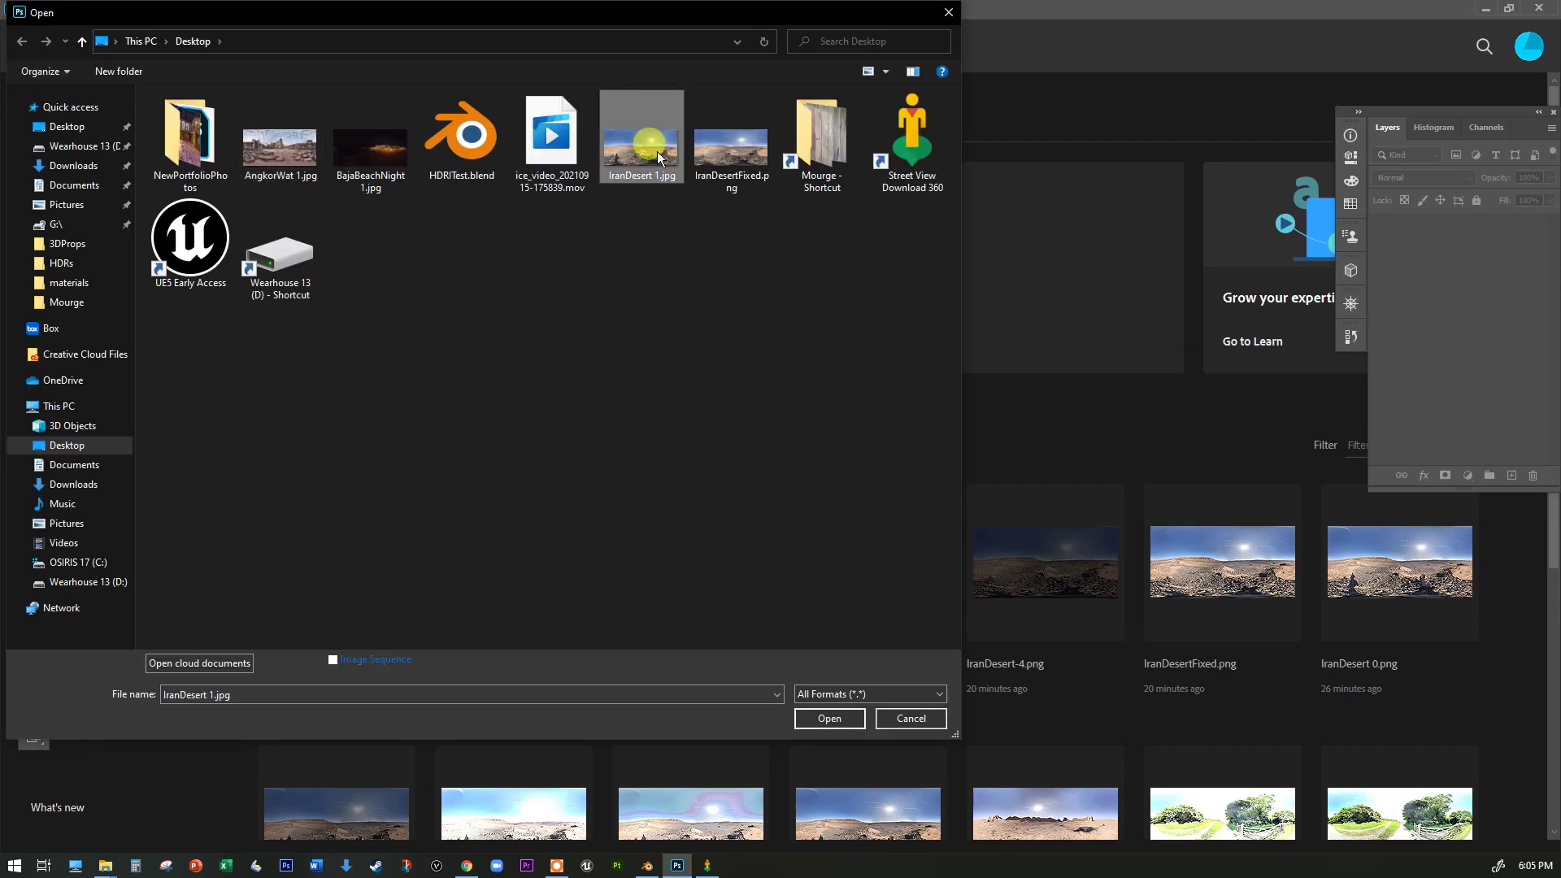
double_click(650, 169)
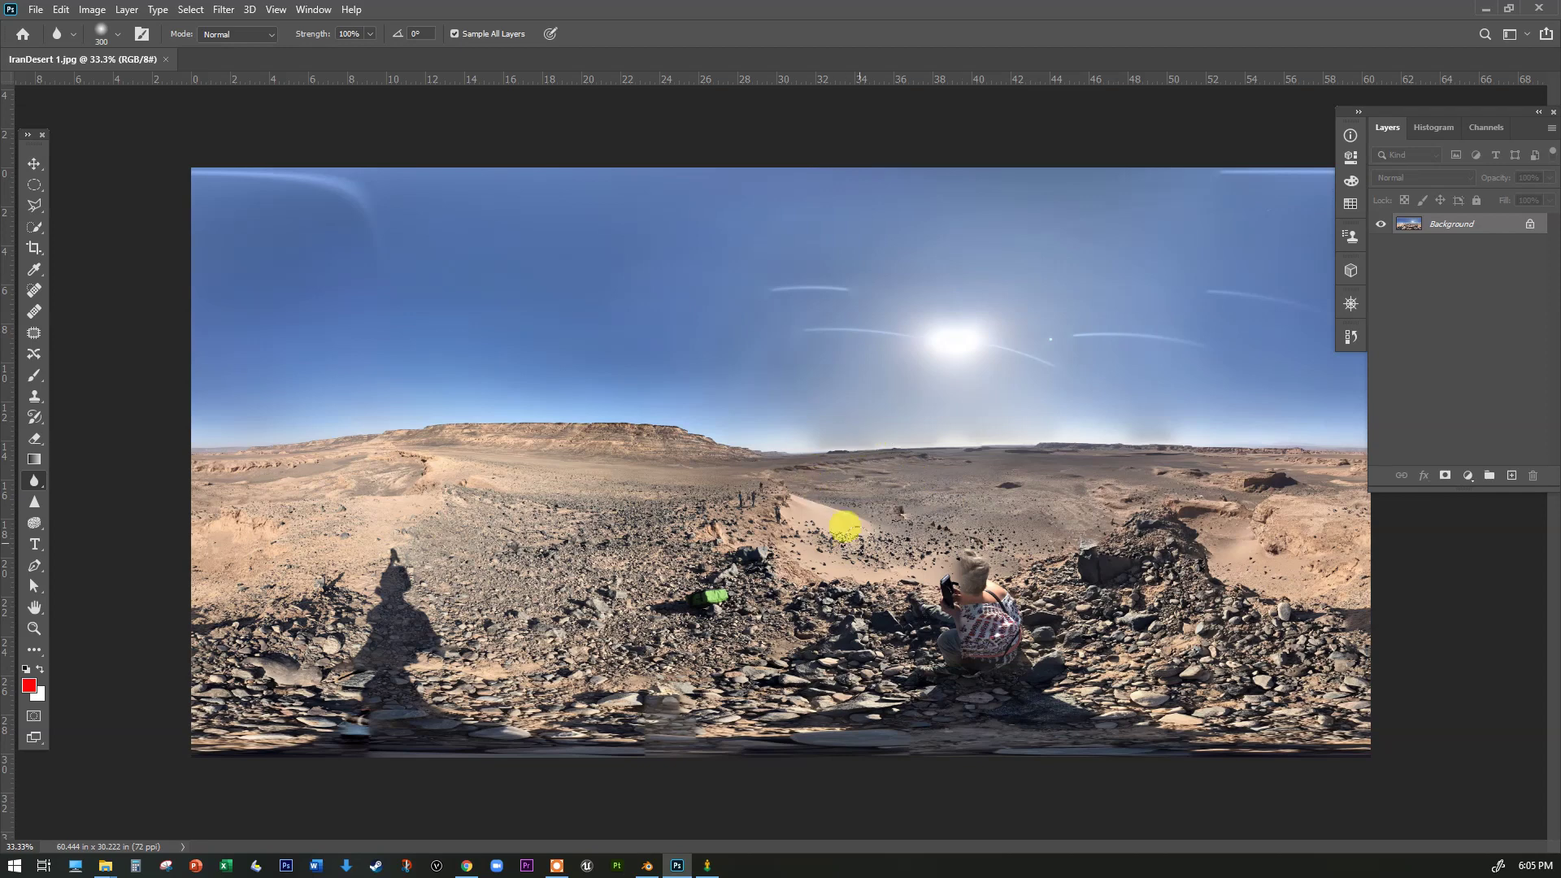
key(ctrl+plus)
key(ctrl+plus)
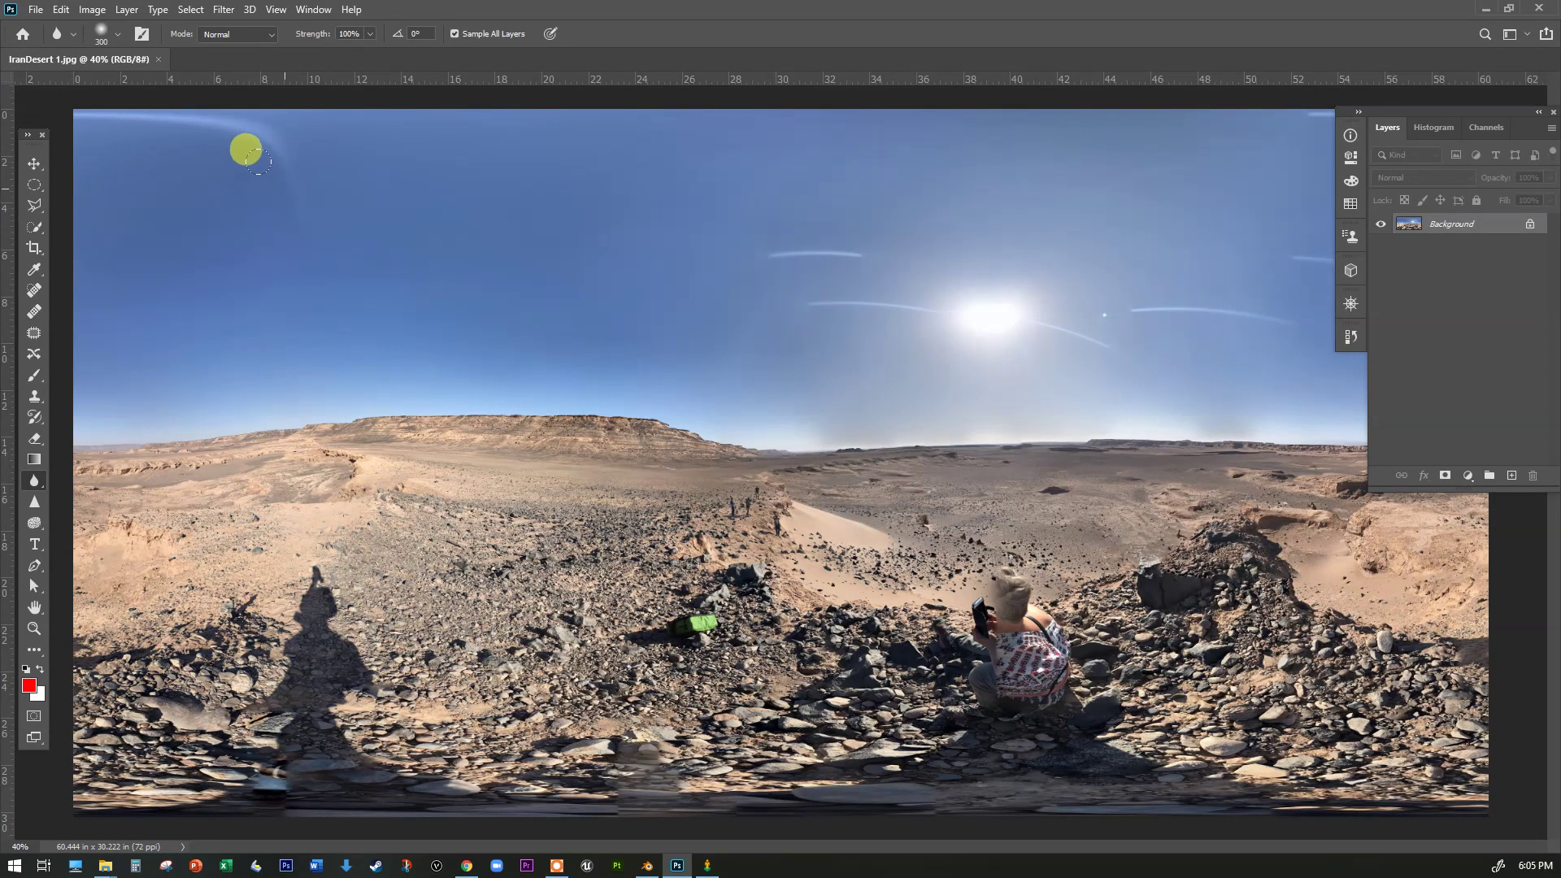
Open the retouched IranDesertFixed.png from the Desktop and close the original IranDesert 1.jpg
click(36, 9)
click(42, 36)
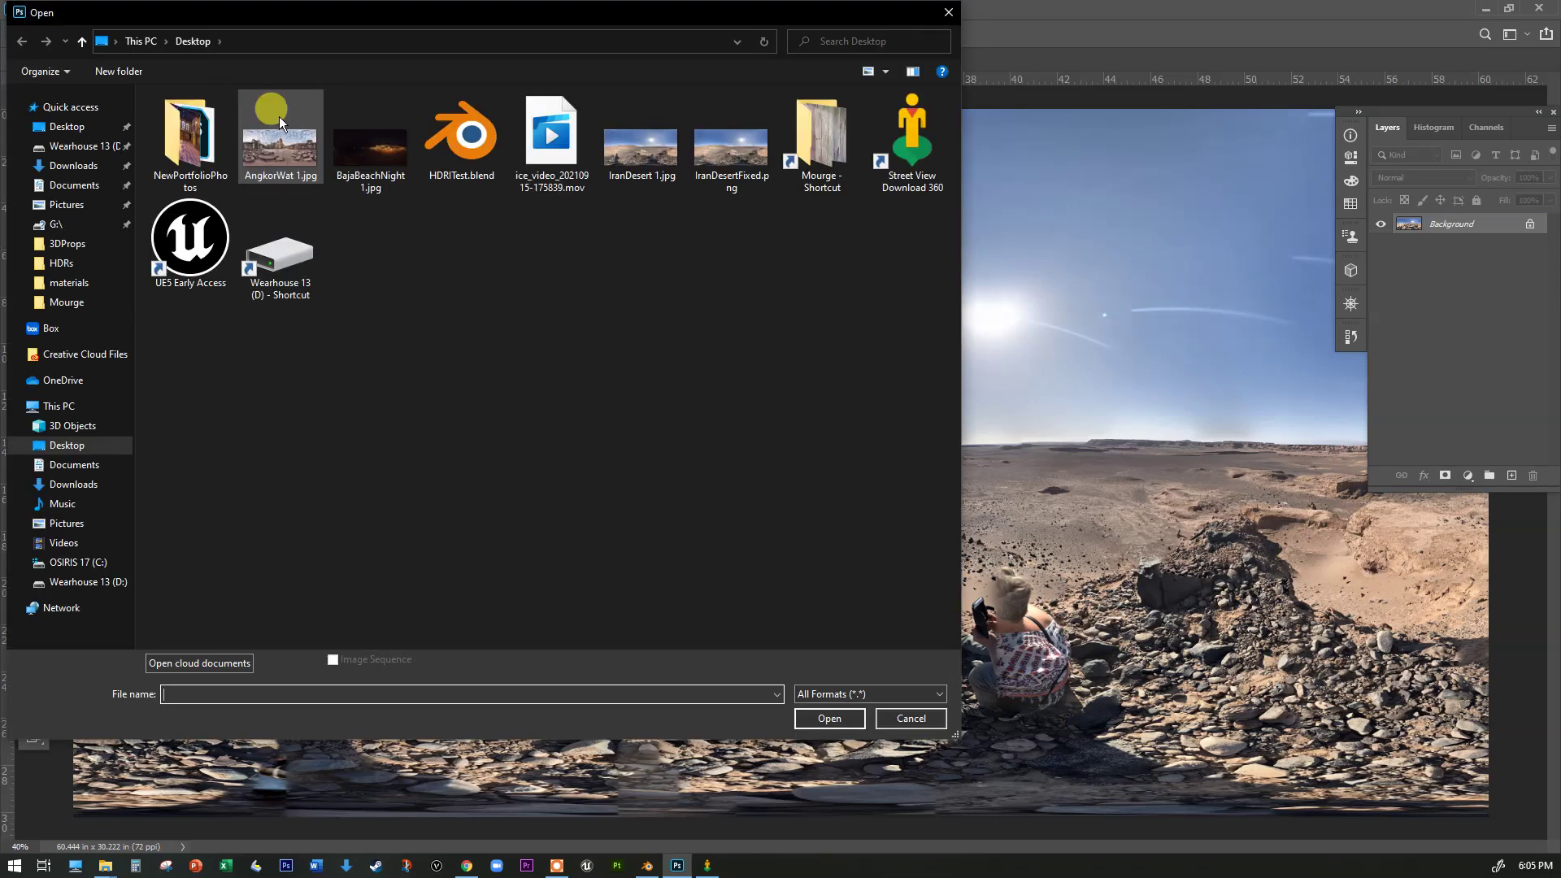
double_click(709, 167)
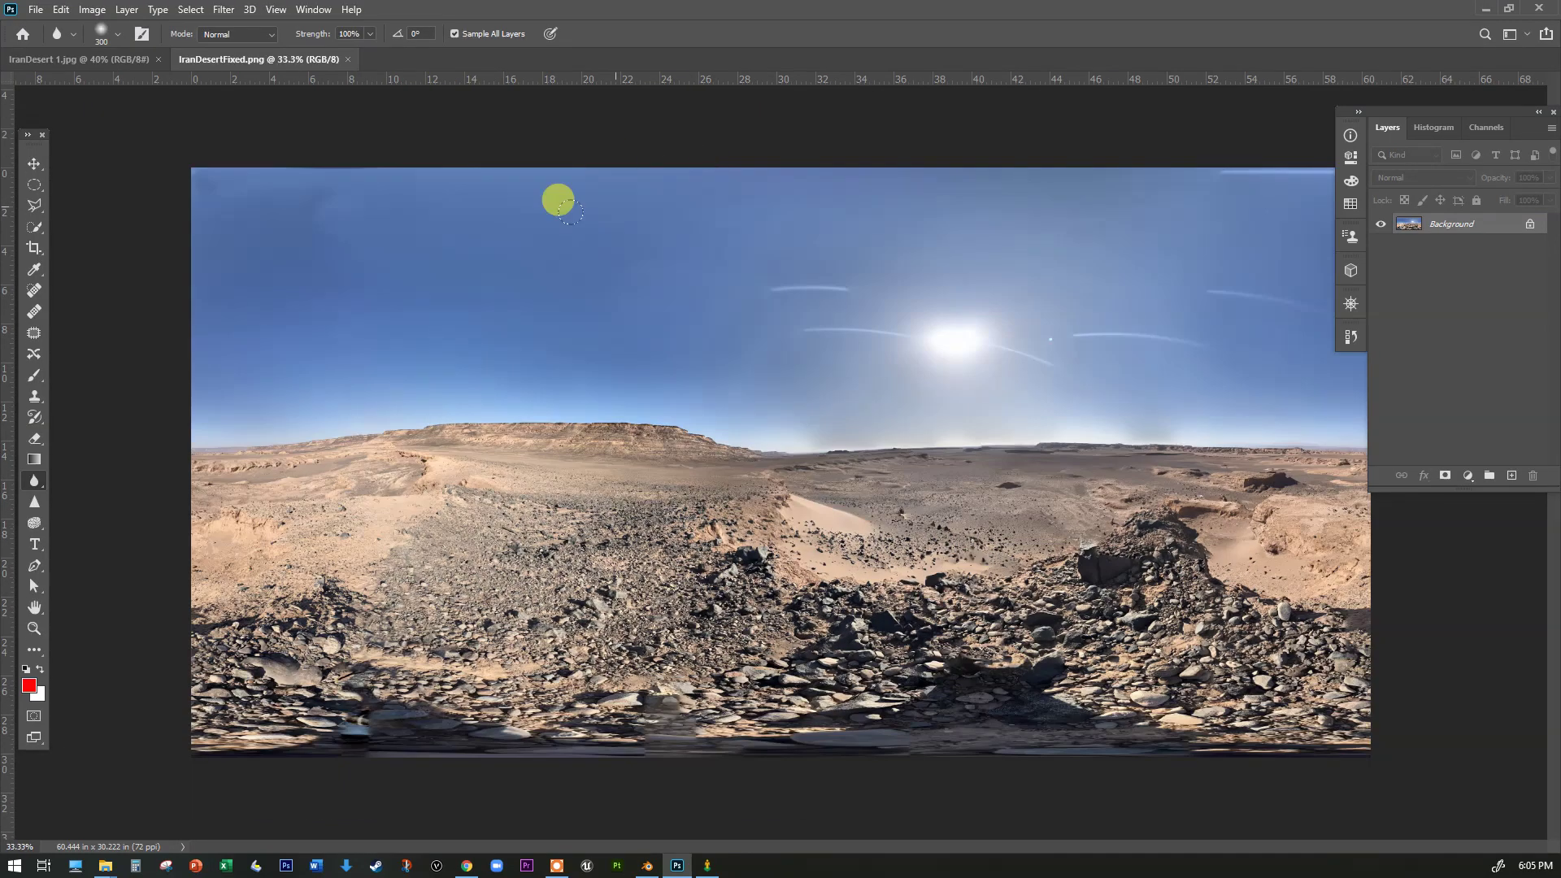
alt+scroll(1012, 654, up, 1)
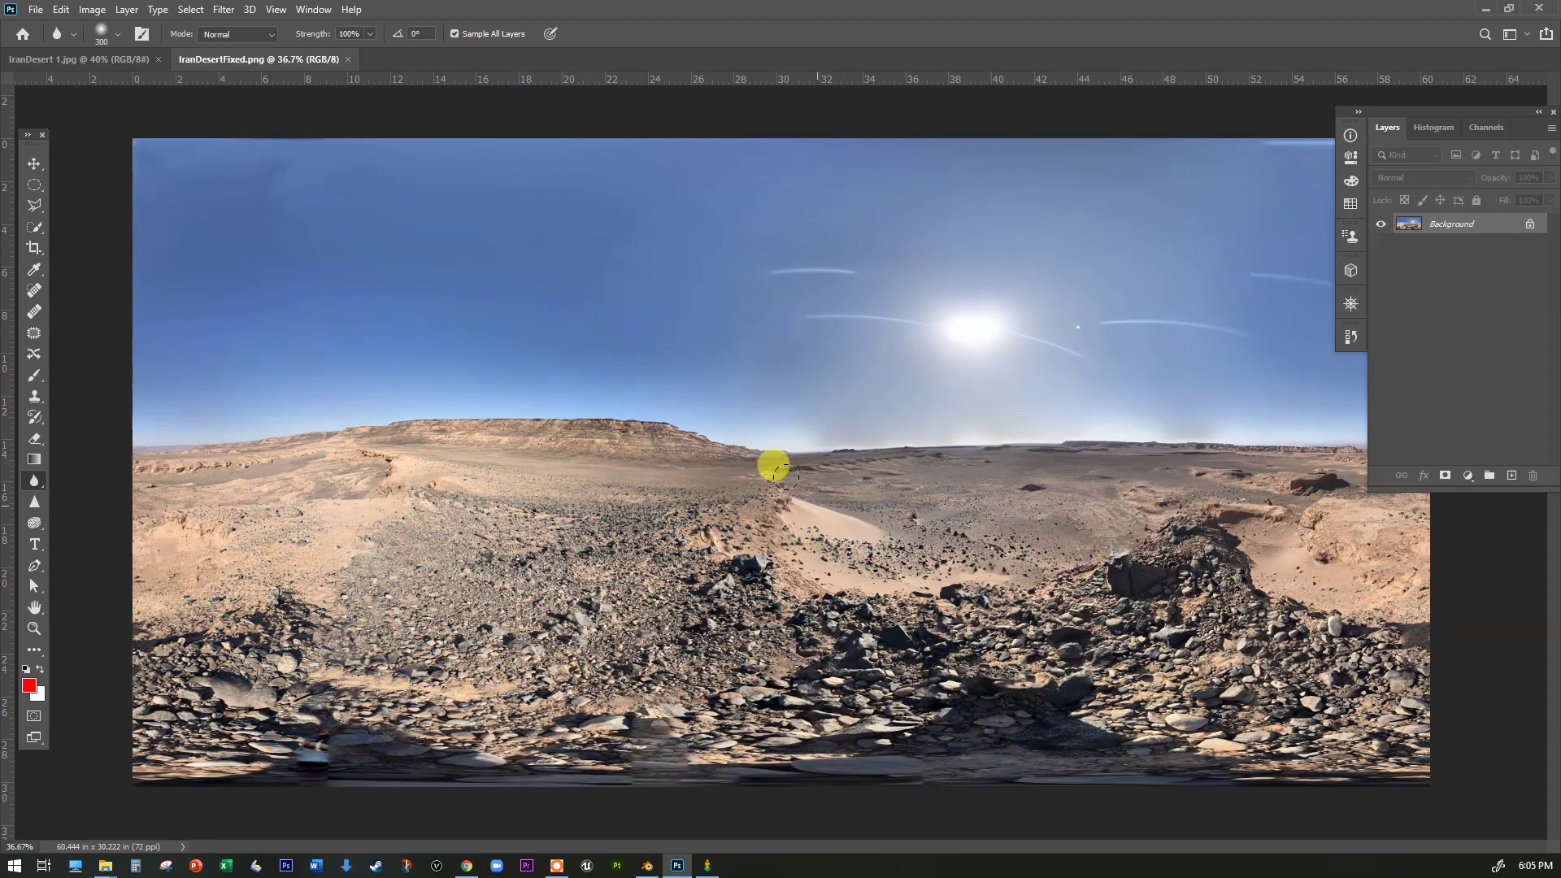
click(125, 60)
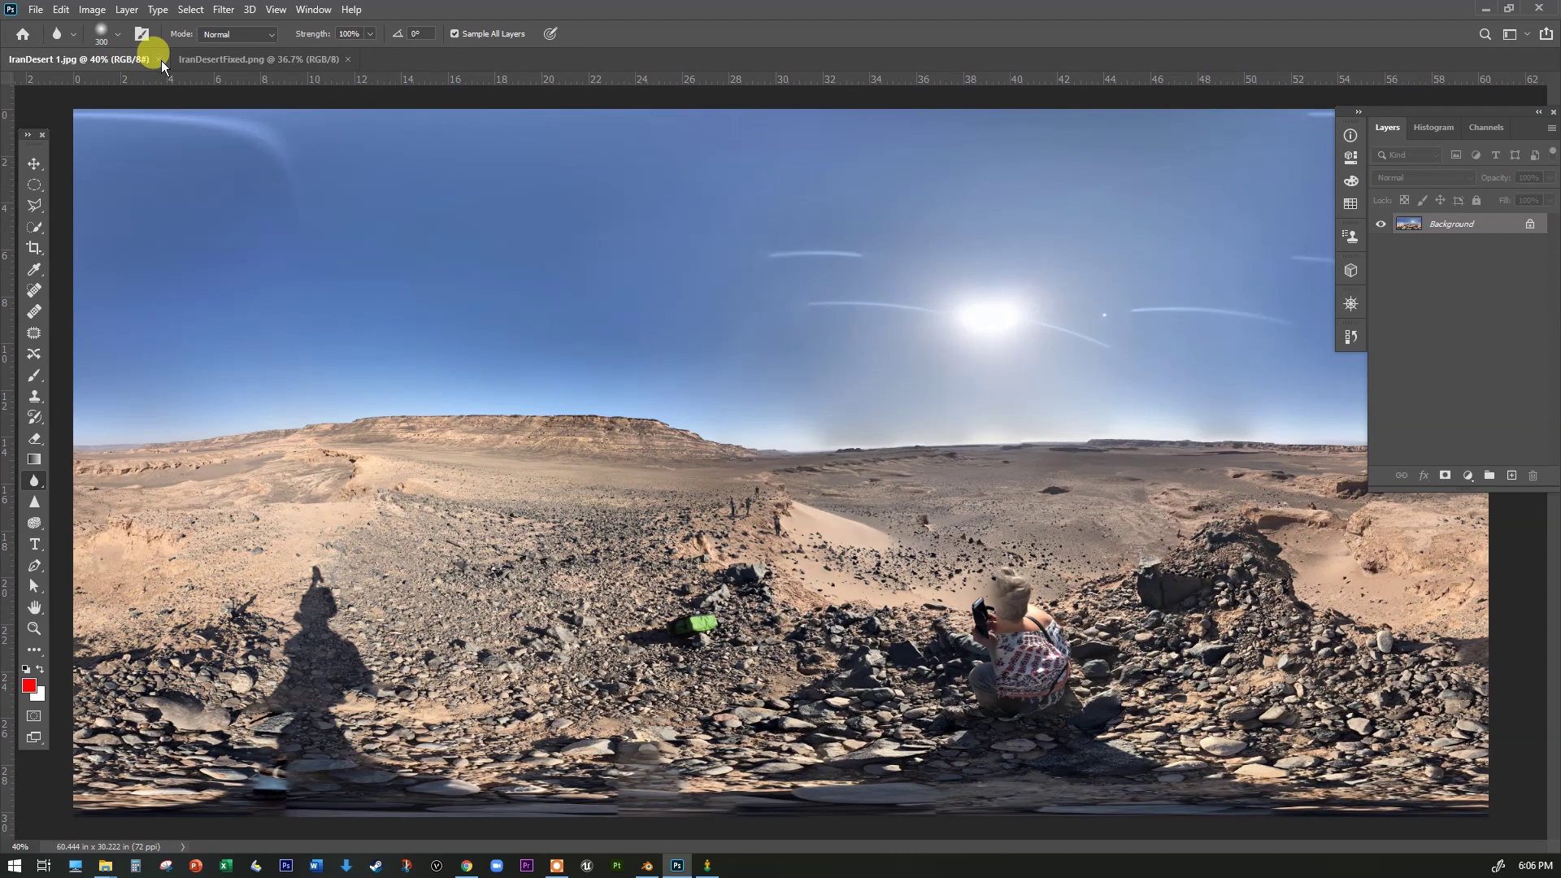
click(159, 60)
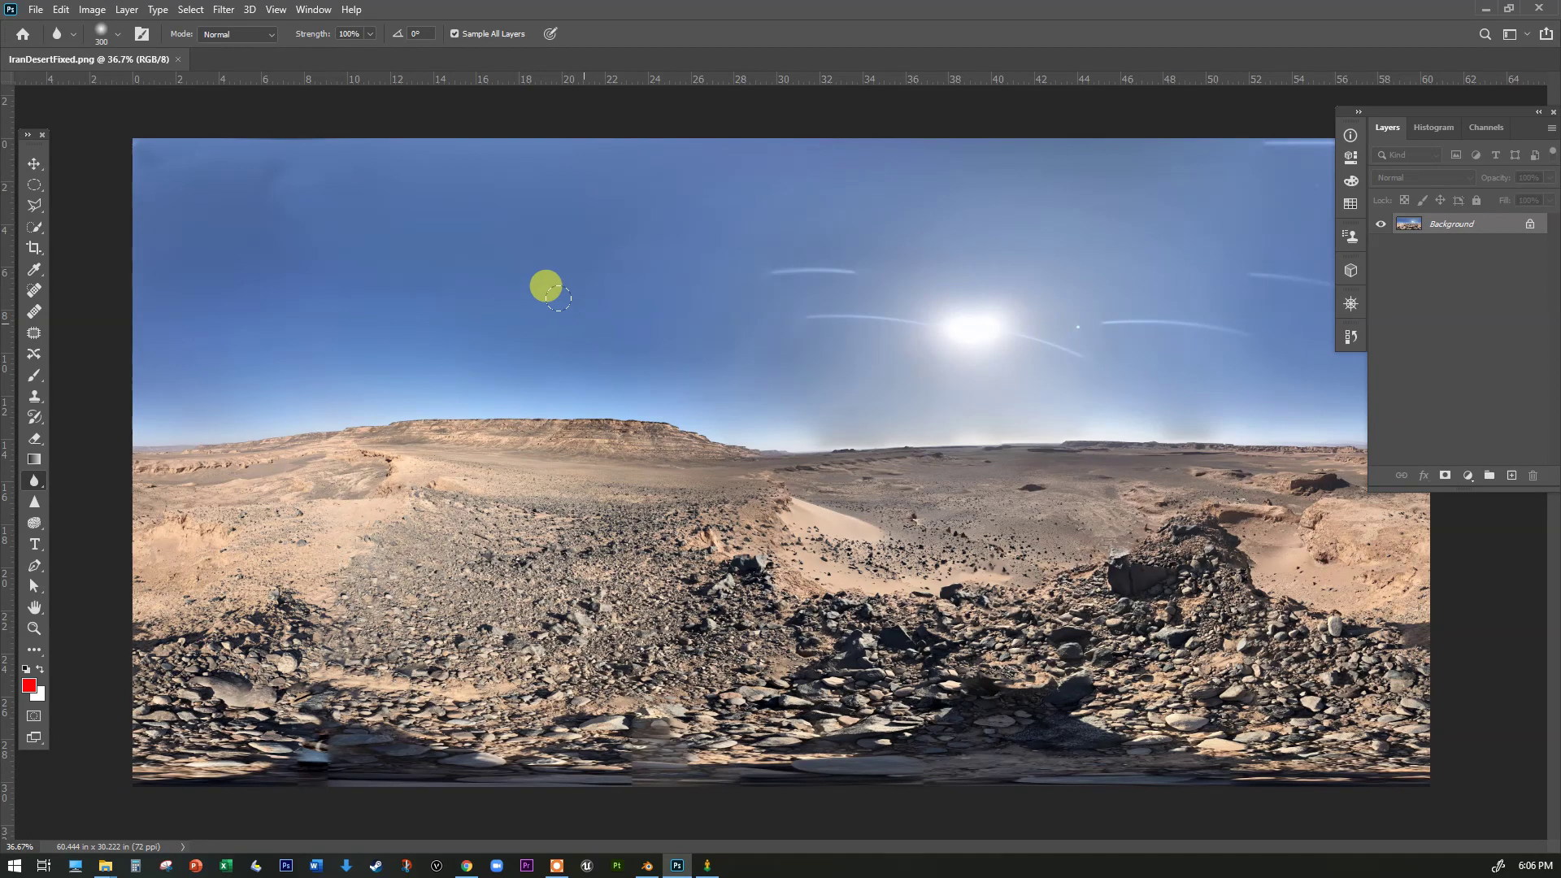
Save a copy of the retouched desert panorama to the Desktop as IranDesert0.png
click(35, 9)
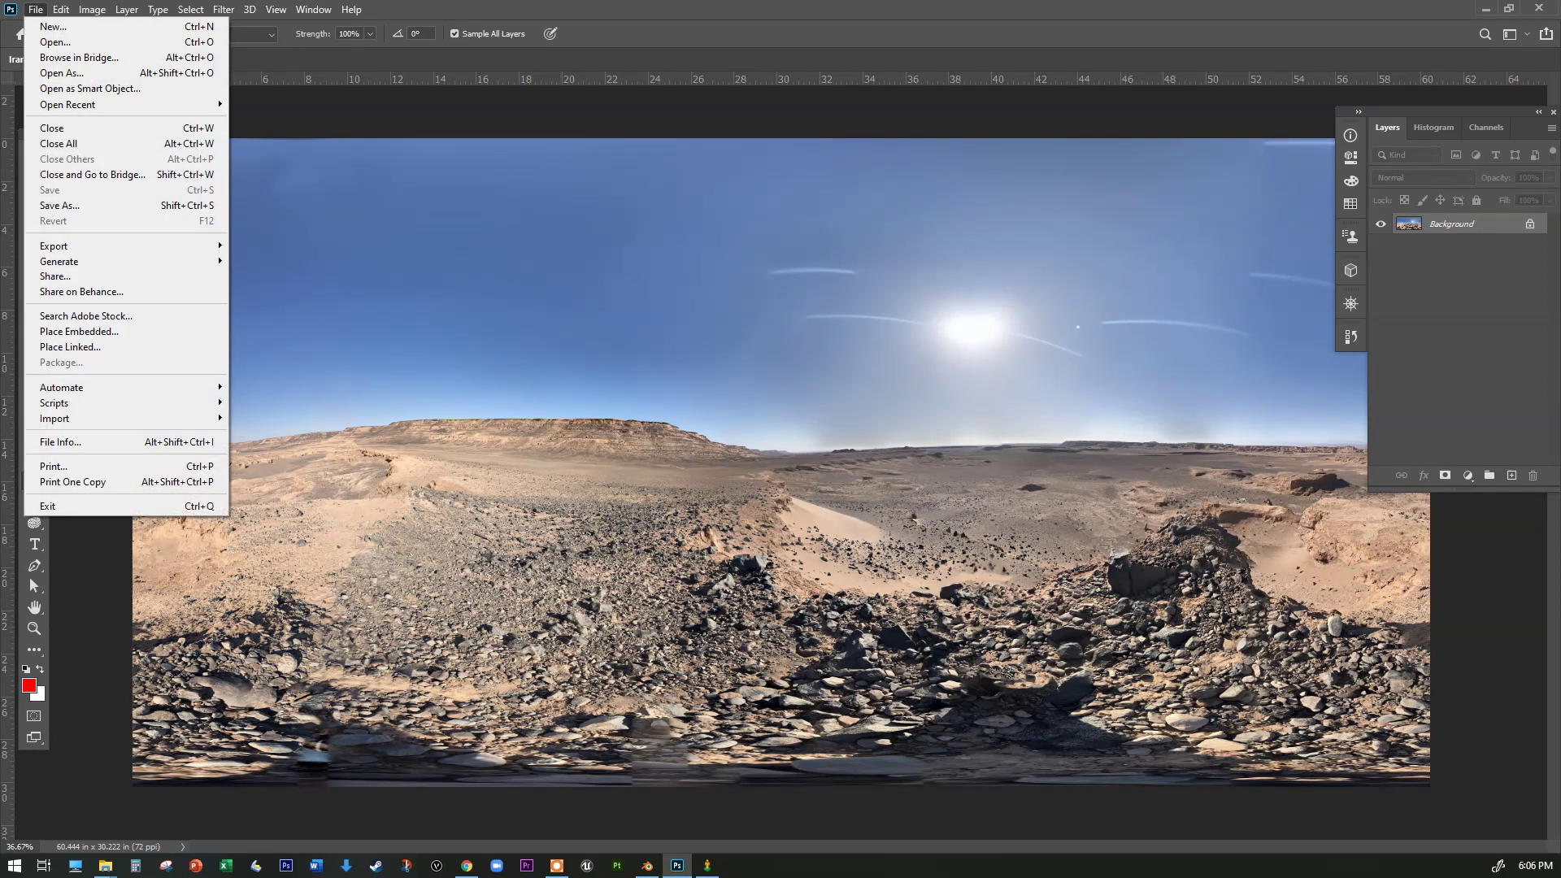
click(56, 204)
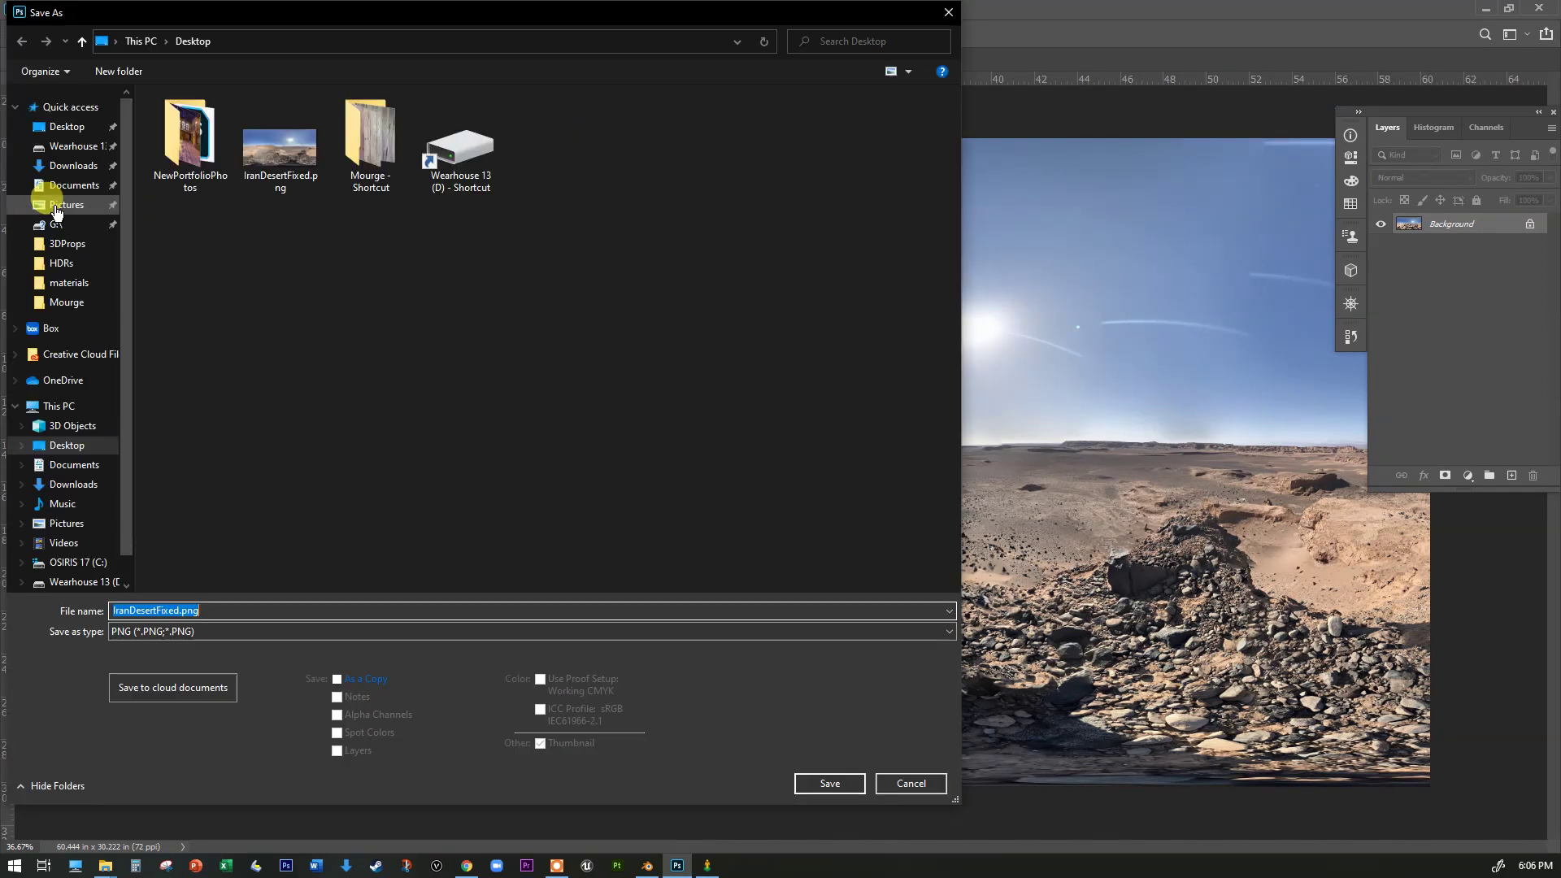
click(168, 610)
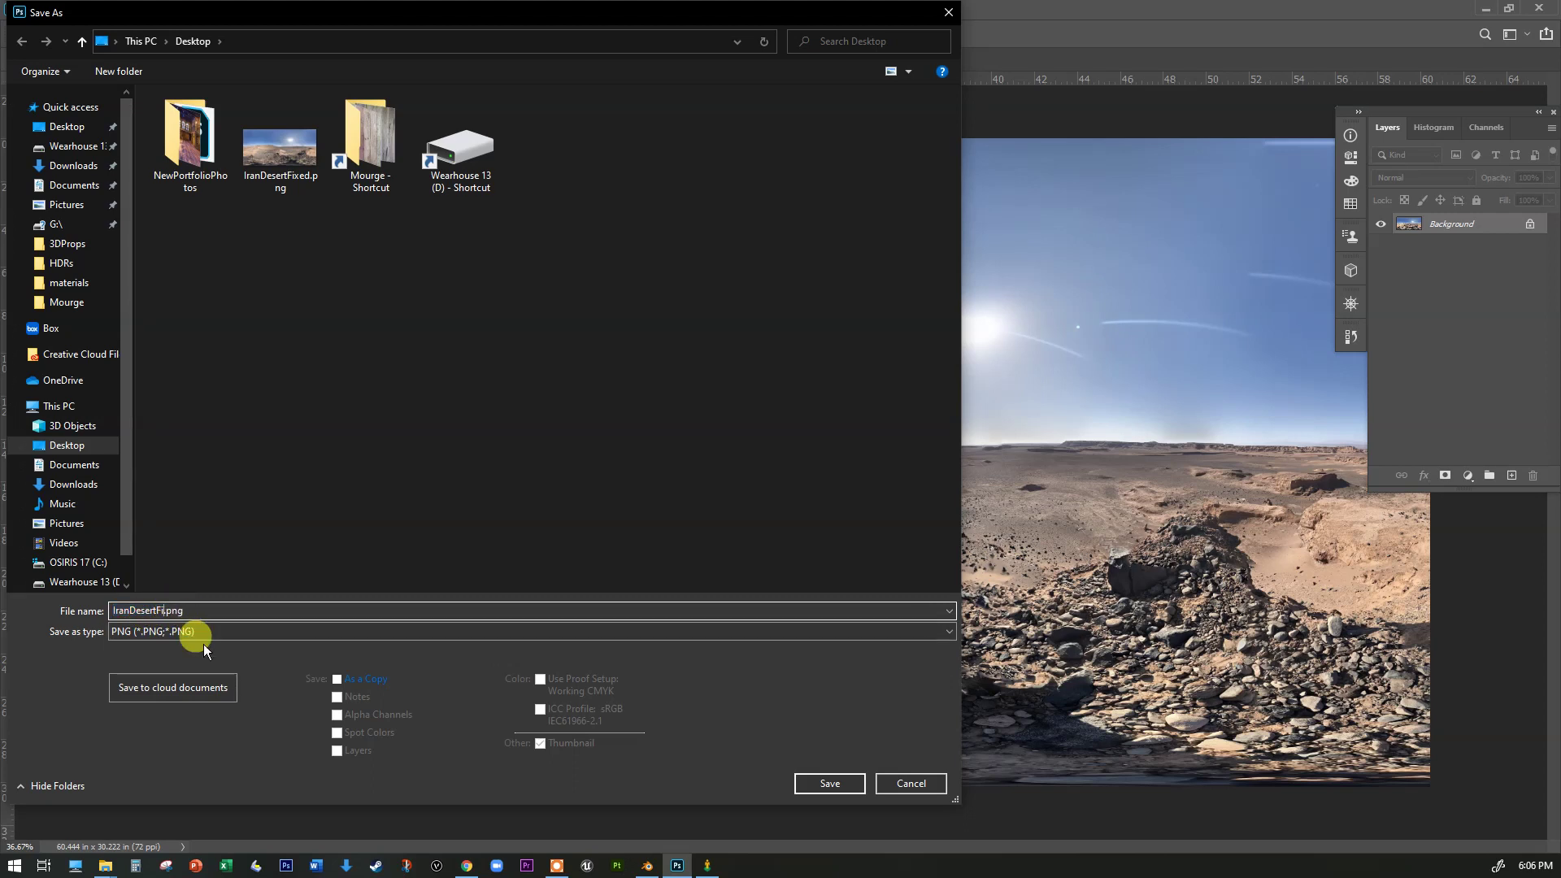
text(0)
click(828, 782)
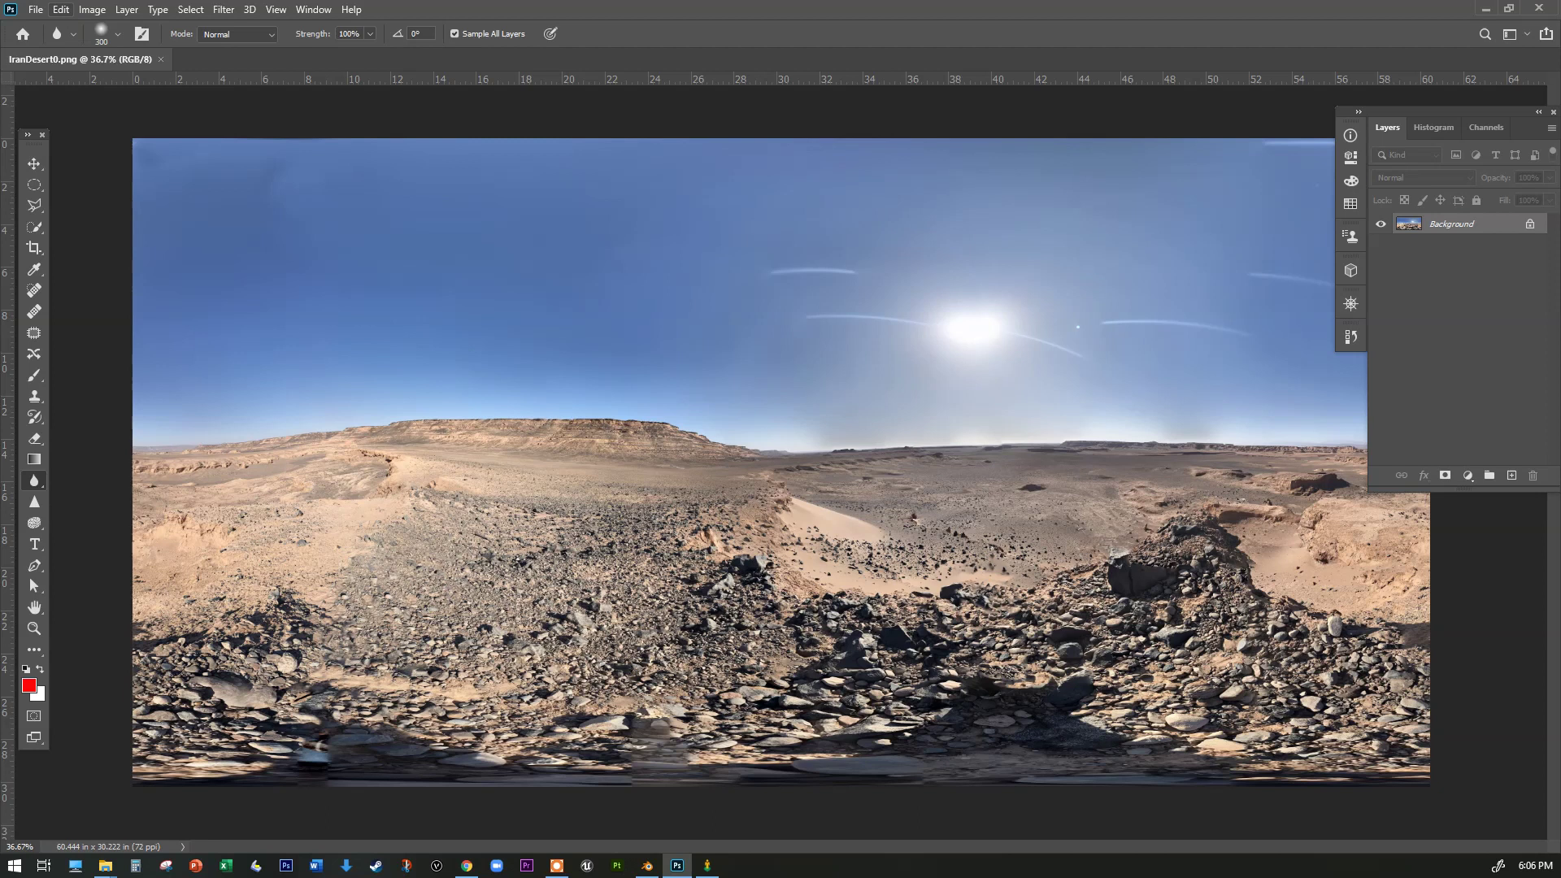
Darken the whole panorama with an Exposure adjustment of -4
click(92, 9)
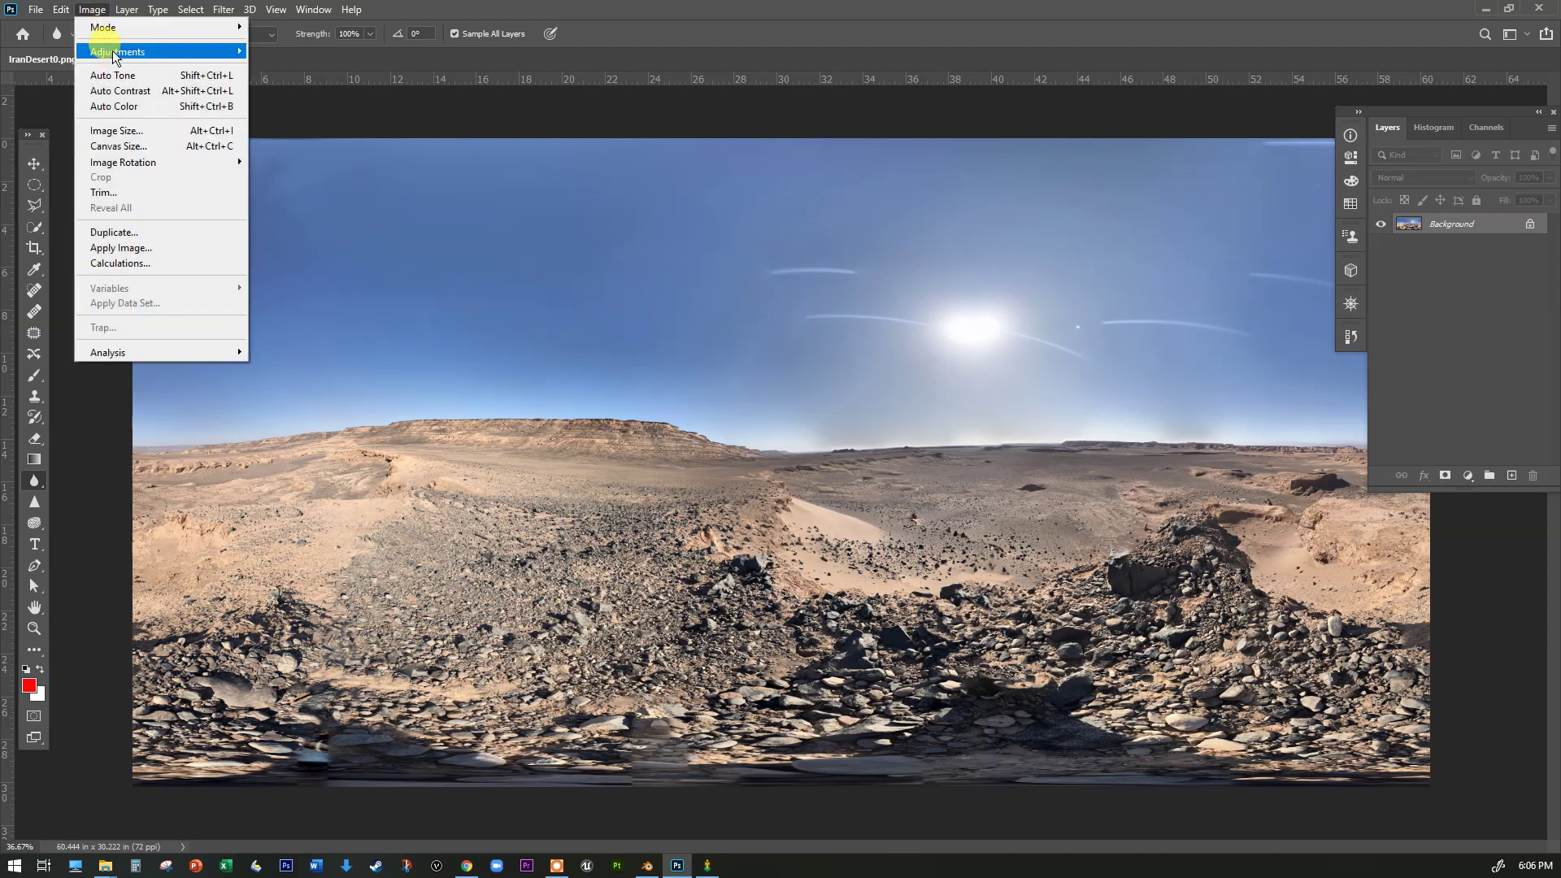
mouse_move(117, 53)
click(330, 99)
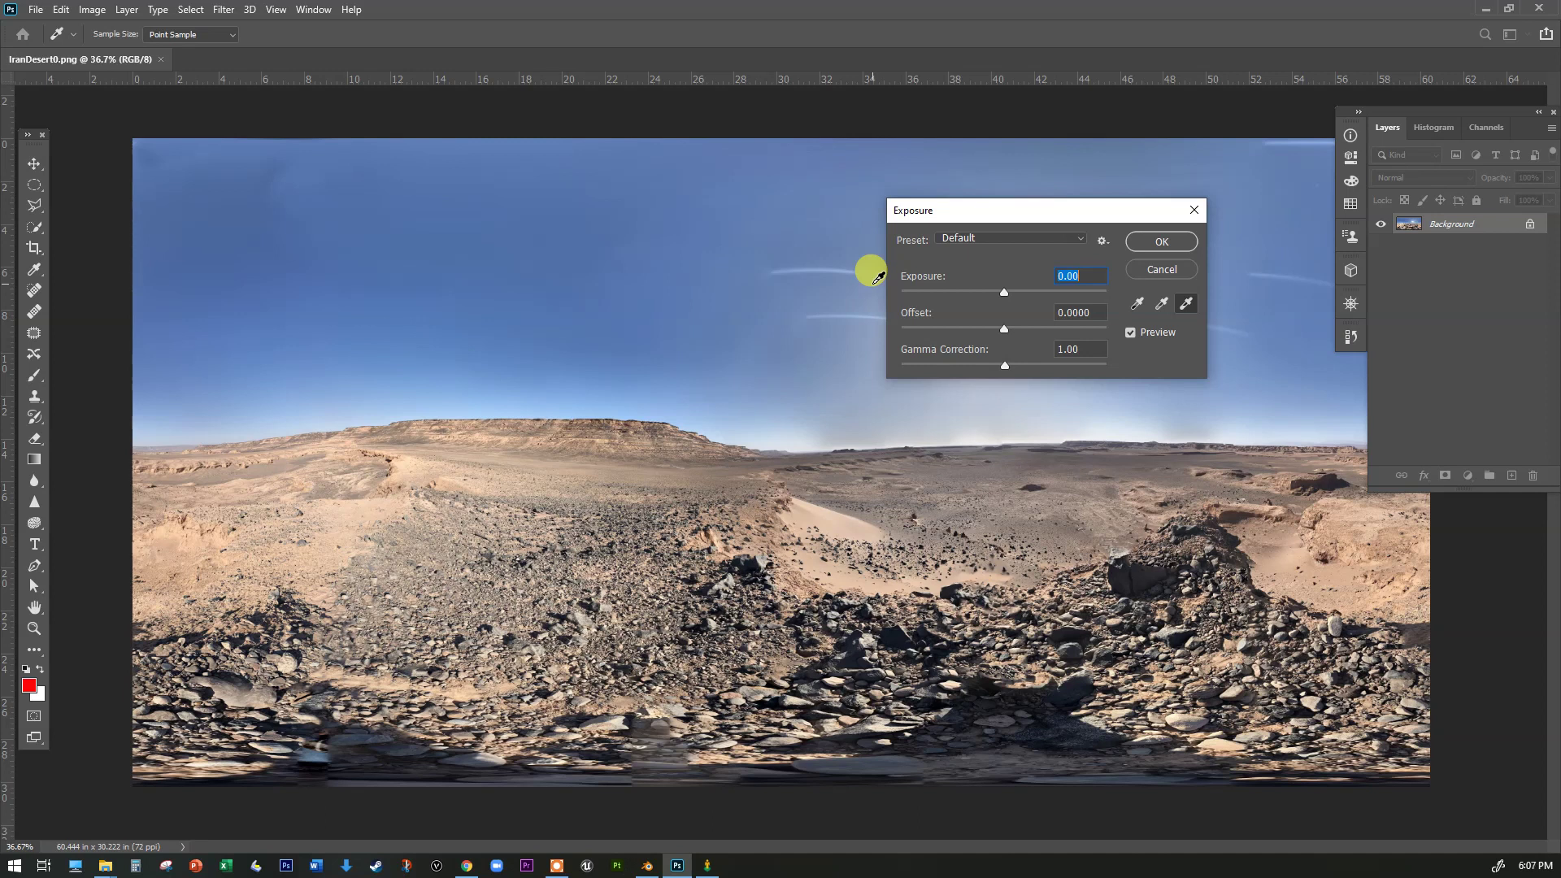
text(-4)
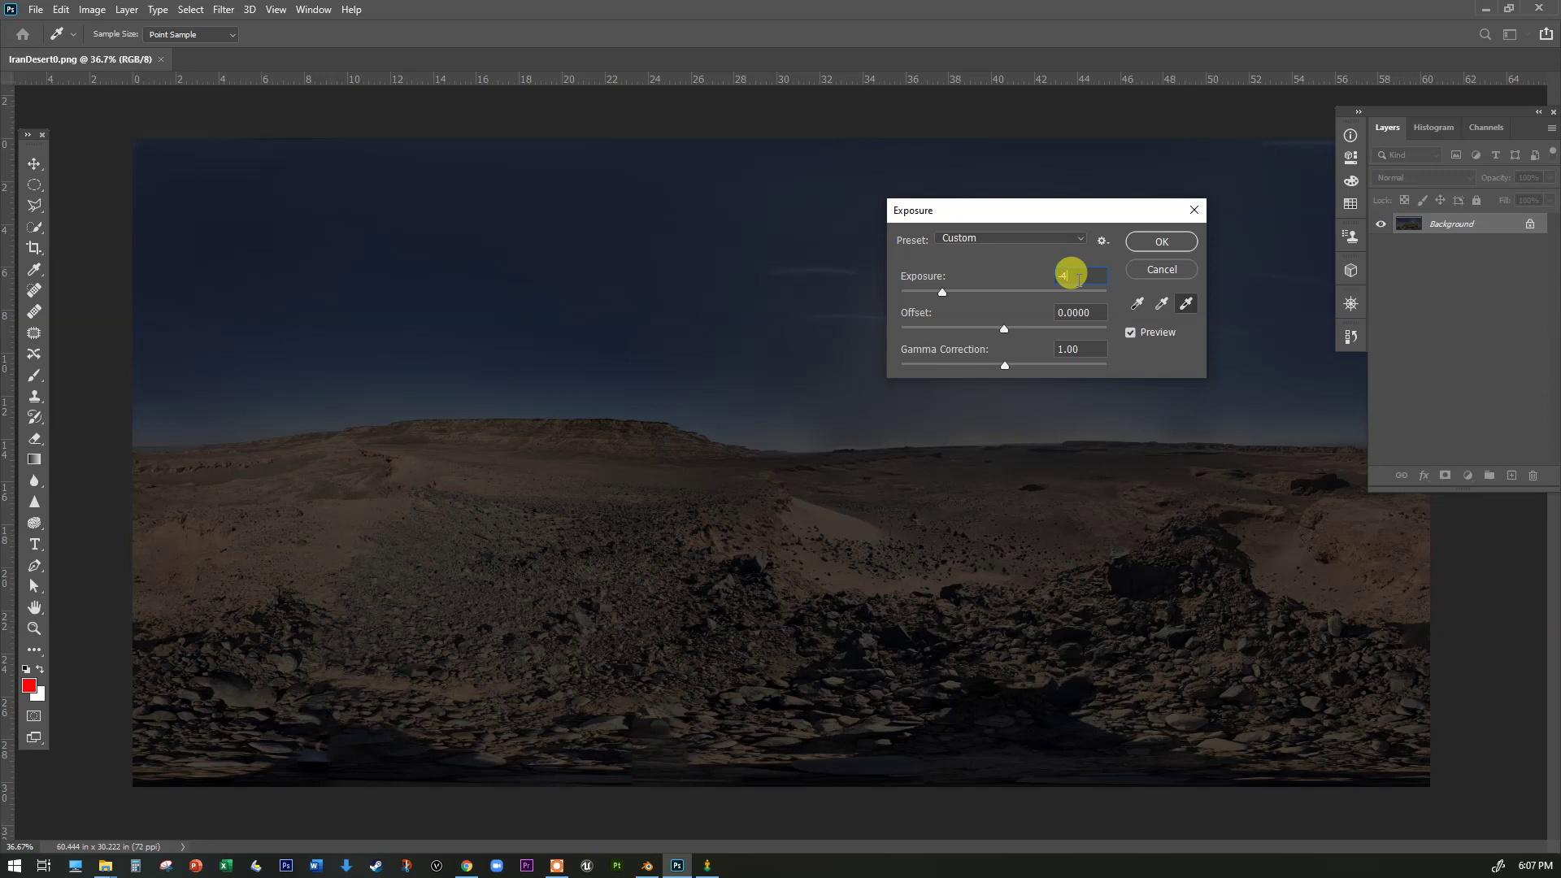
click(1162, 241)
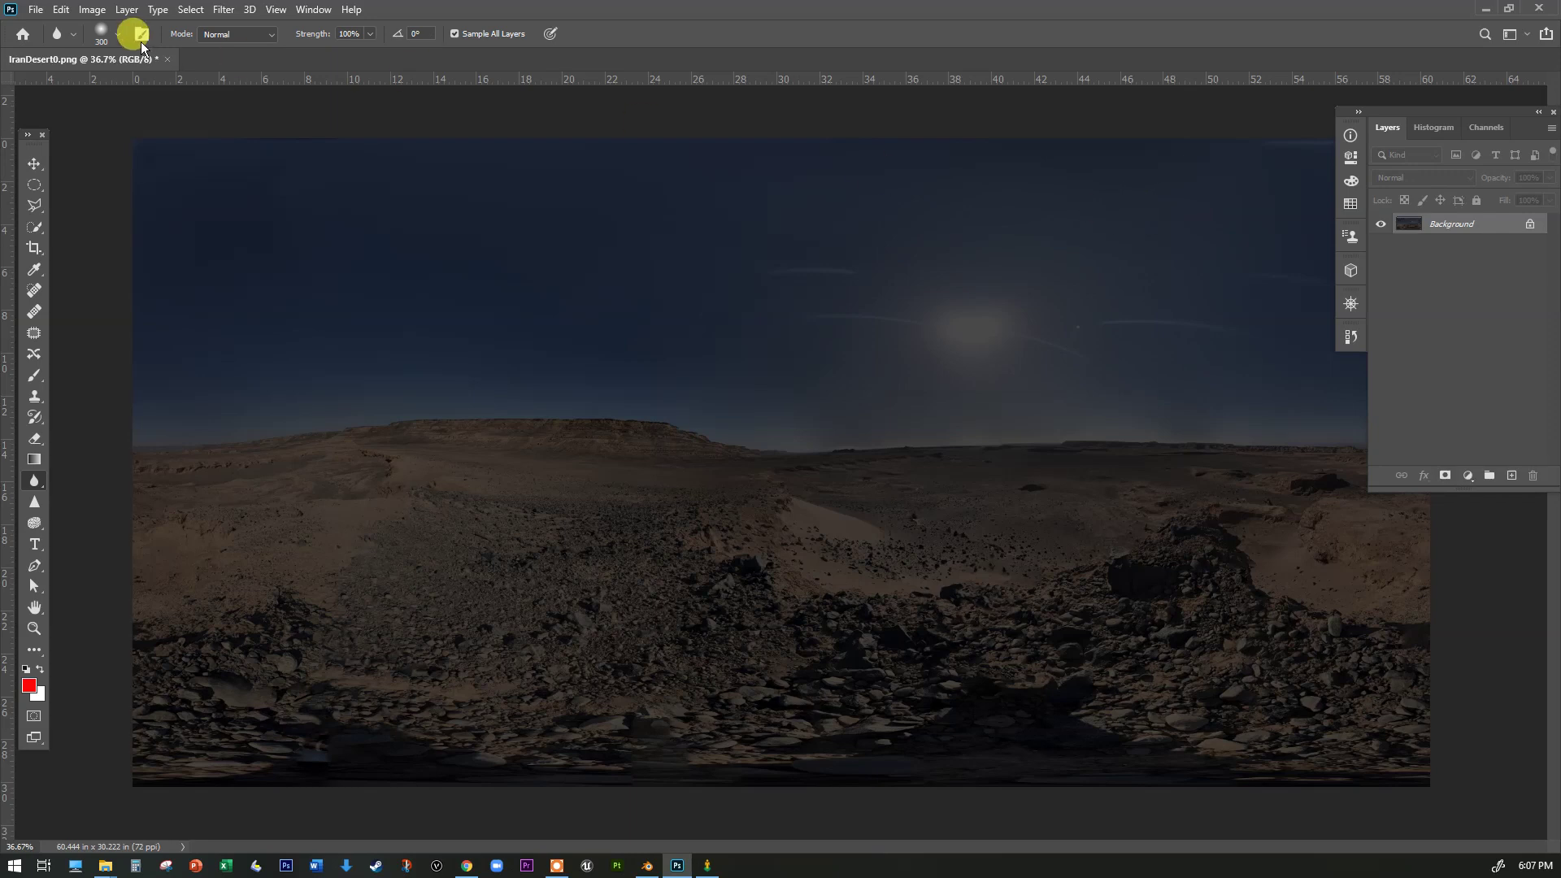
Save the darkened panorama to the Desktop as a separate file named IranDesert-4.png
click(36, 10)
click(63, 206)
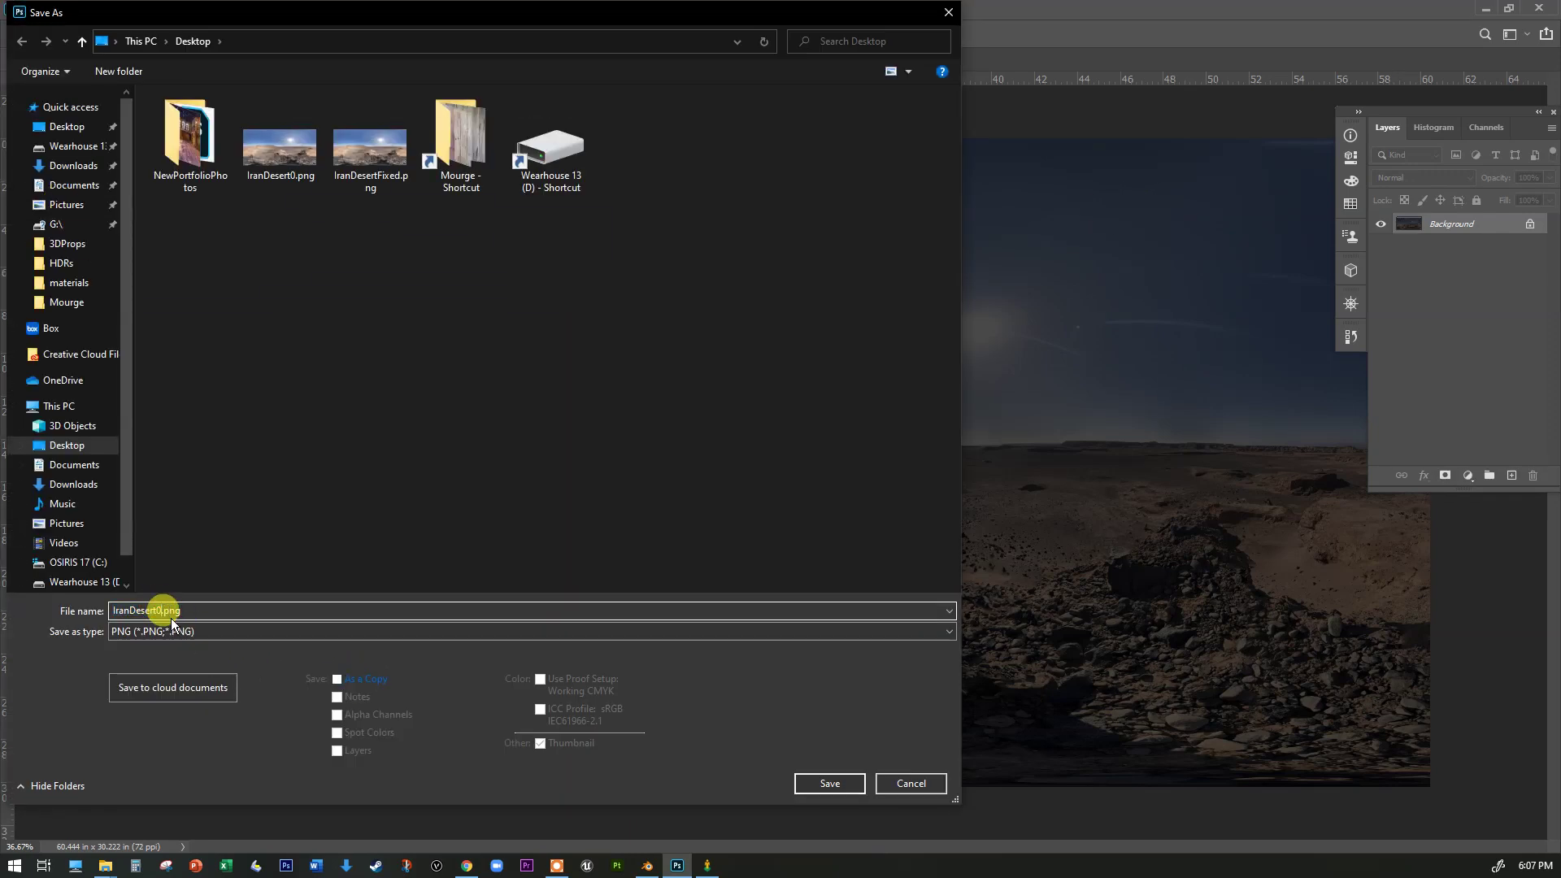
key(BackSpace)
text(-4)
click(829, 783)
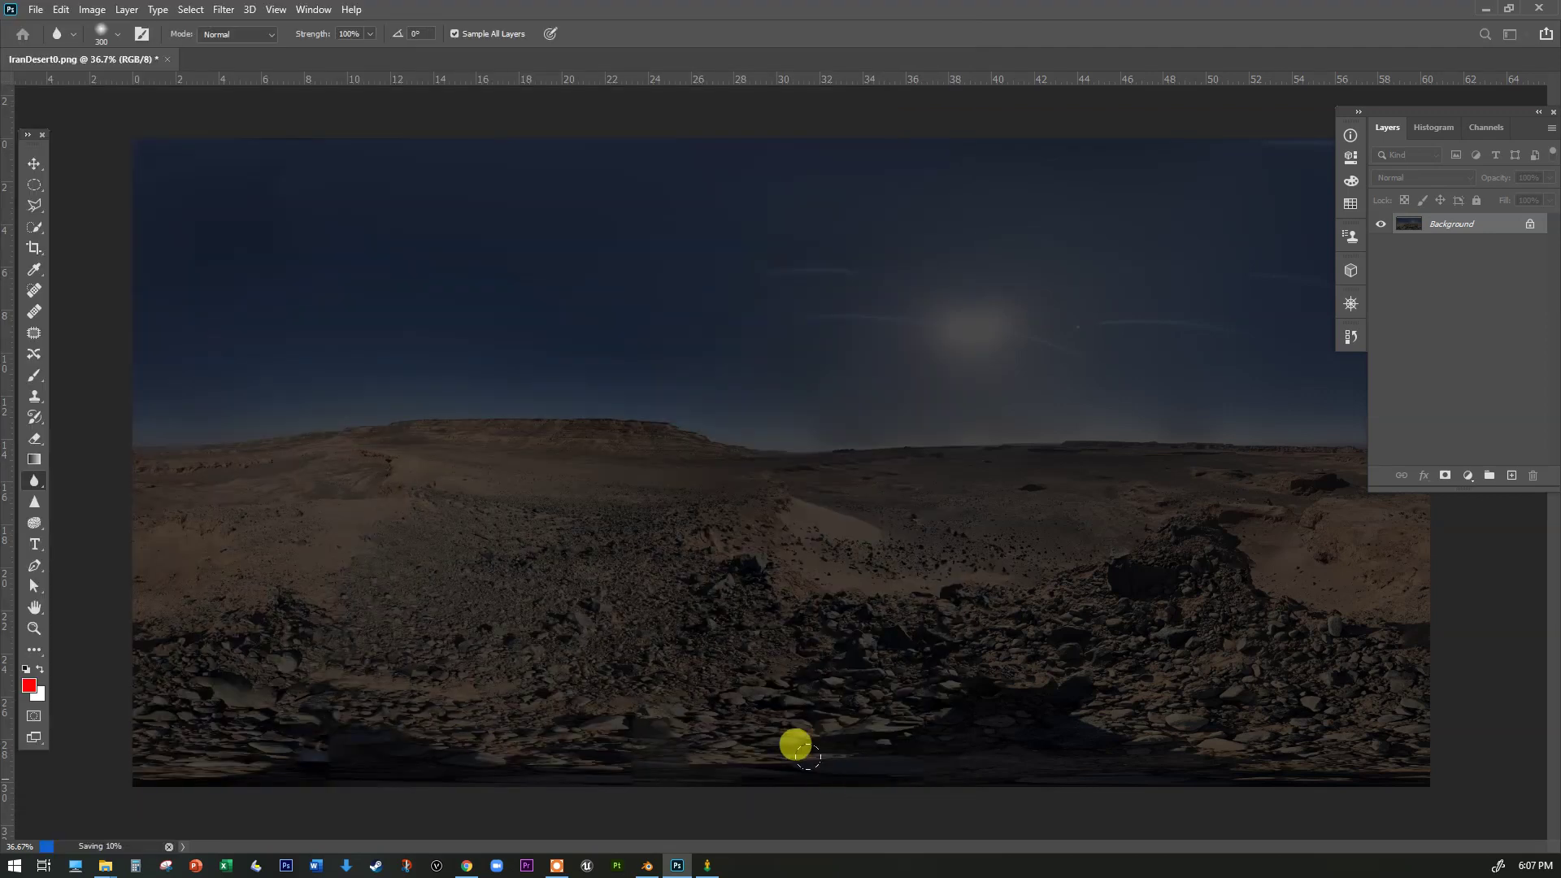
Undo the darkening and brighten the original panorama with an Exposure adjustment of 2
key(ctrl+z)
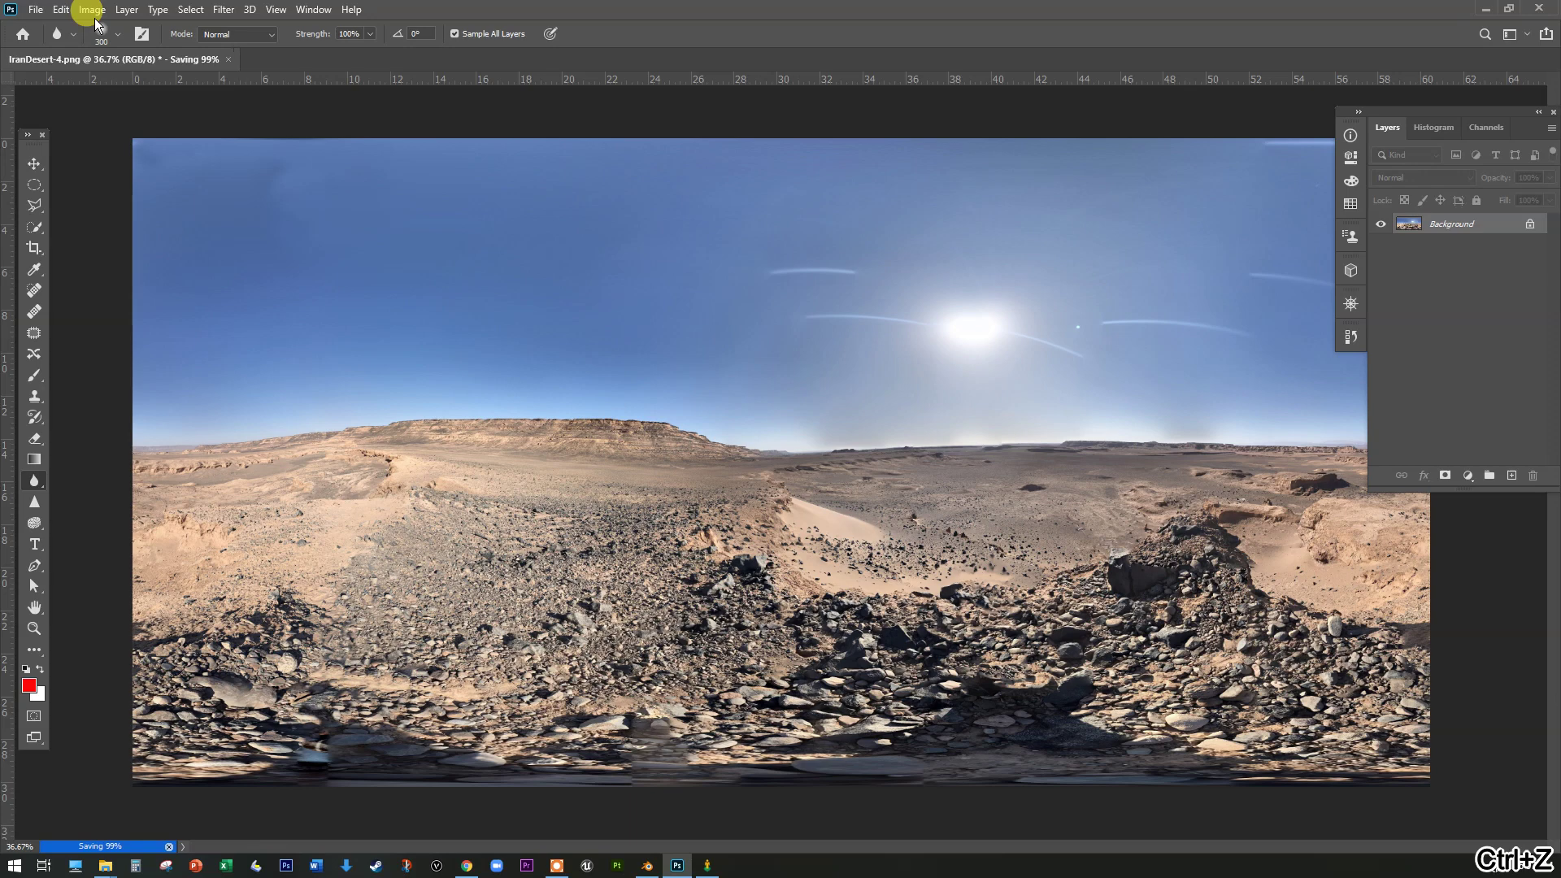
click(92, 10)
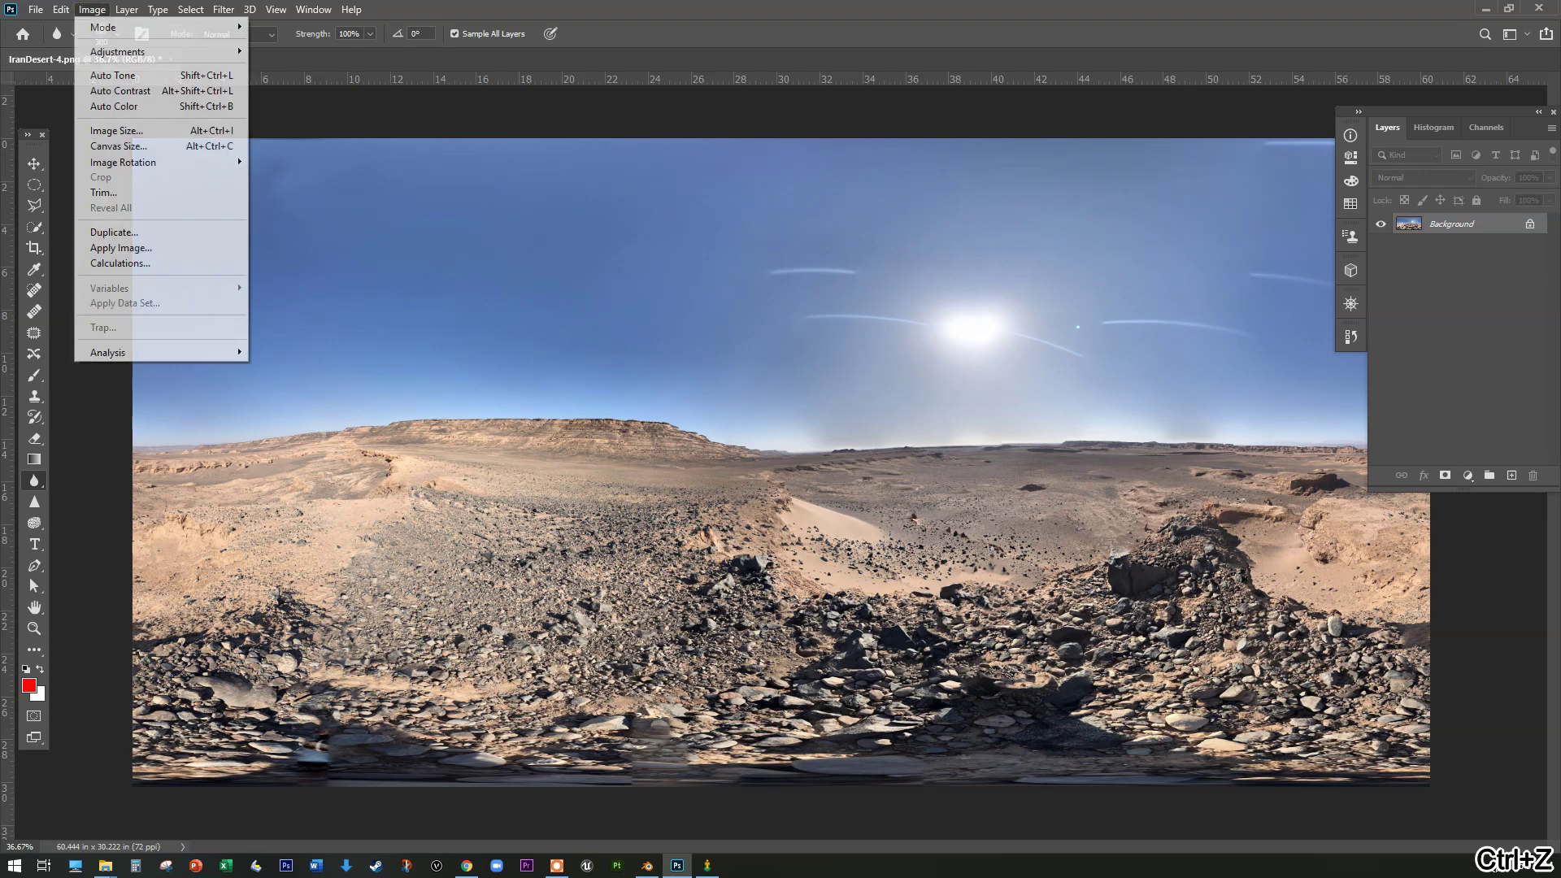
click(118, 51)
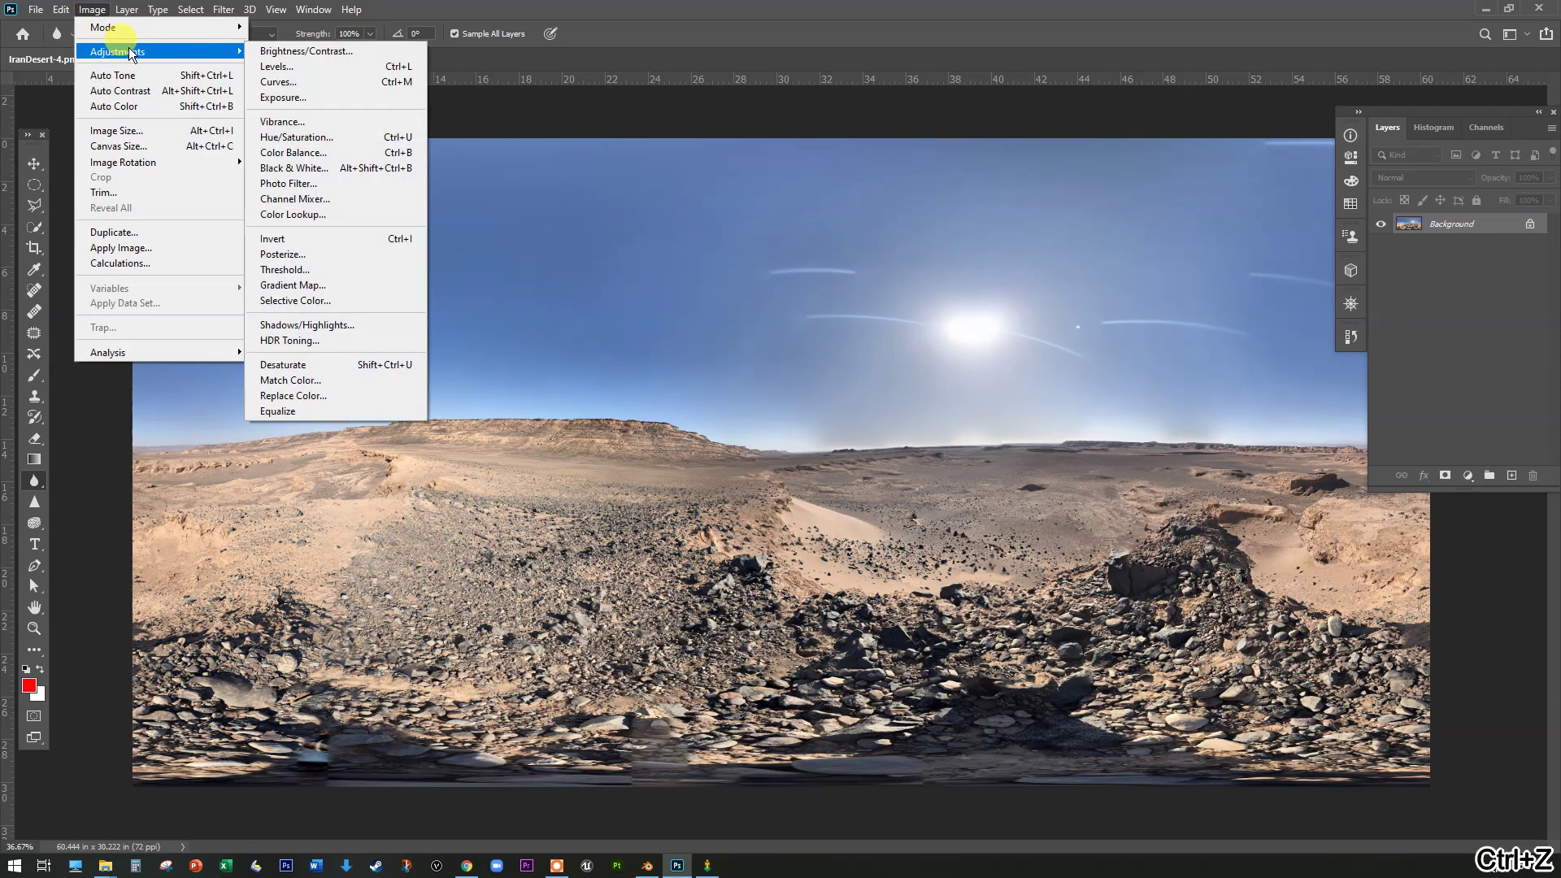
click(285, 98)
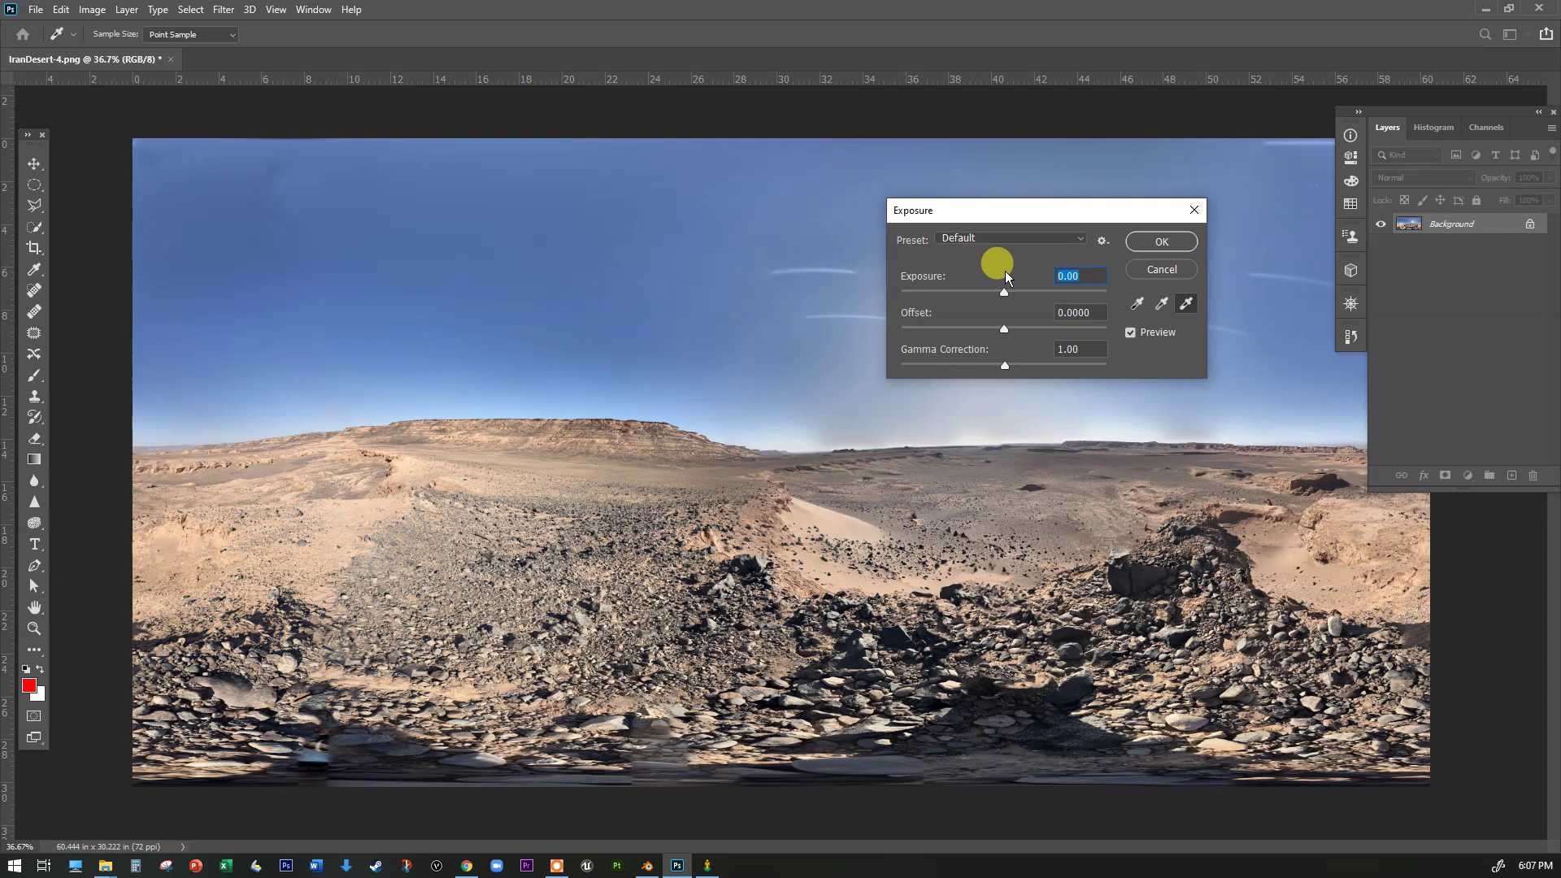
text(2)
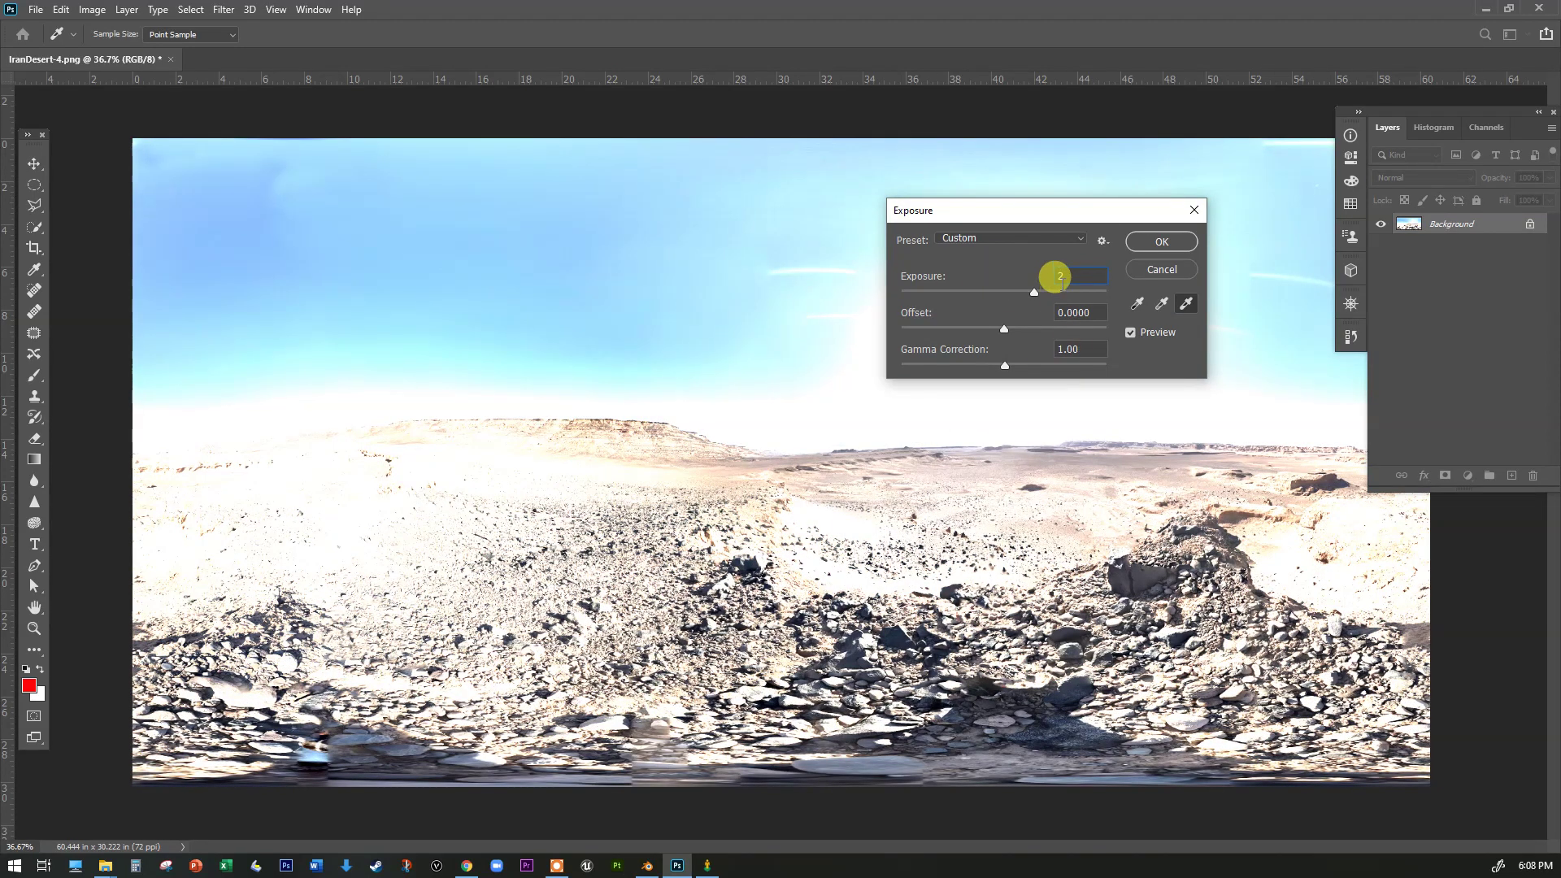
click(1167, 240)
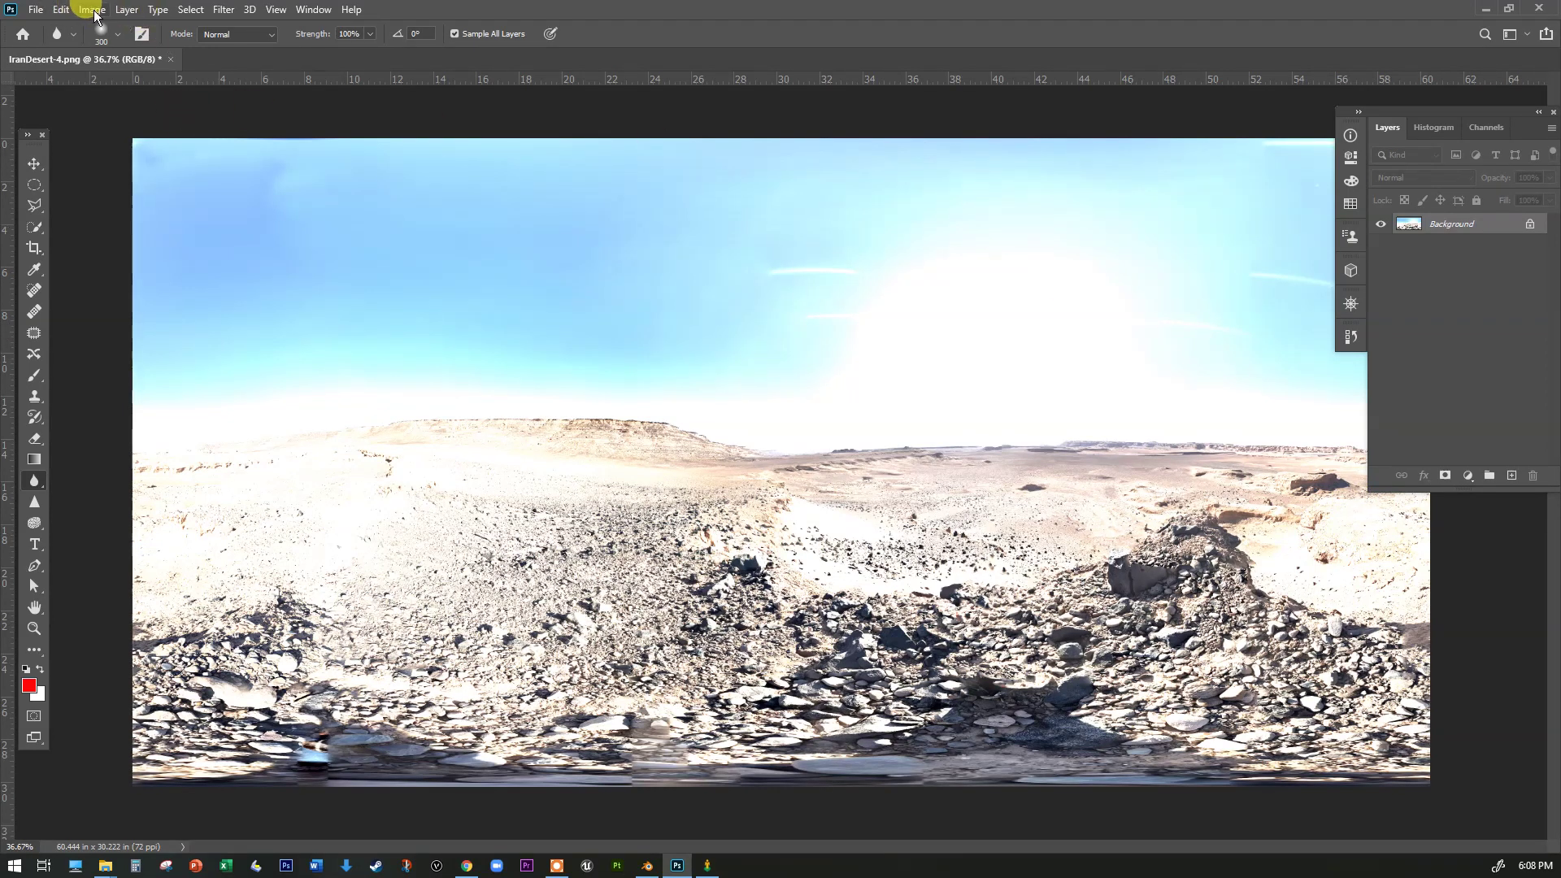
Save the brightened panorama to the Desktop as IranDesert2.png and close the document
click(61, 9)
mouse_move(36, 9)
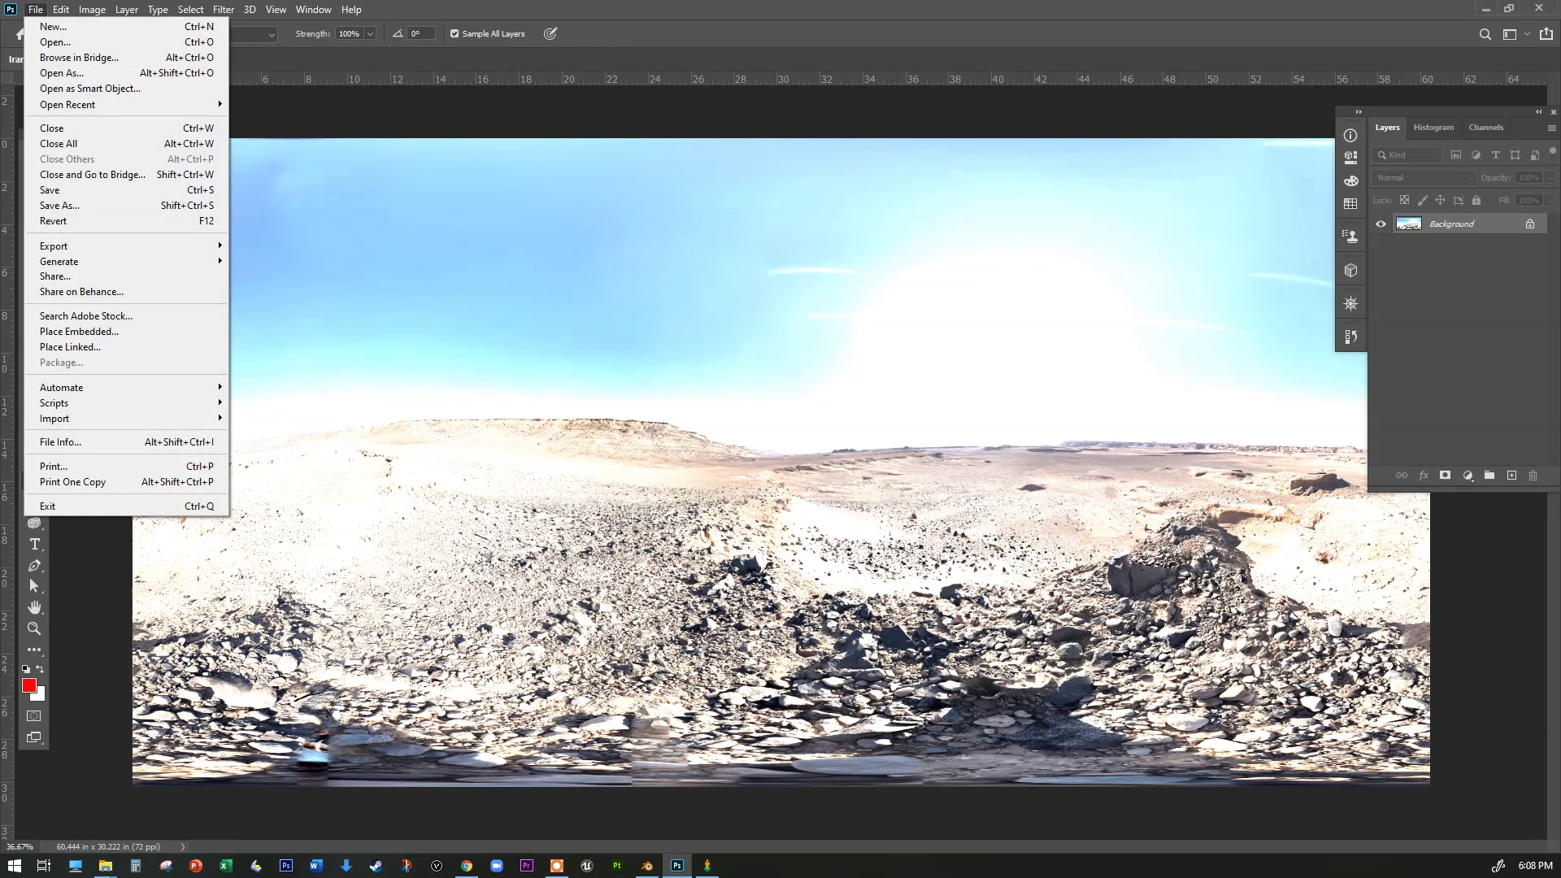
click(77, 207)
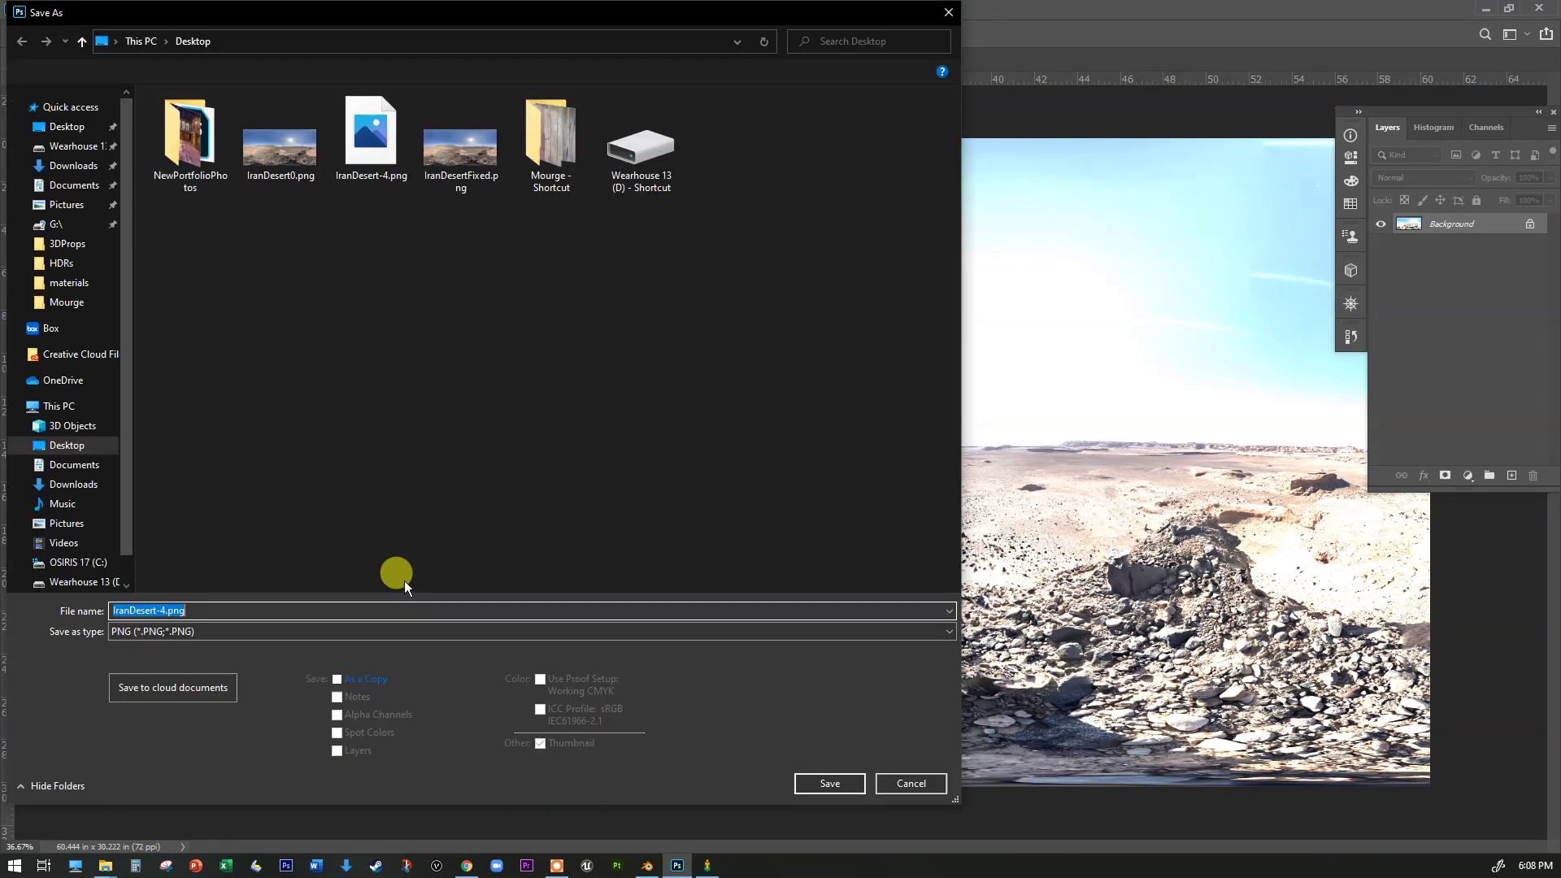
click(164, 612)
key(BackSpace)
key(BackSpace)
text(2)
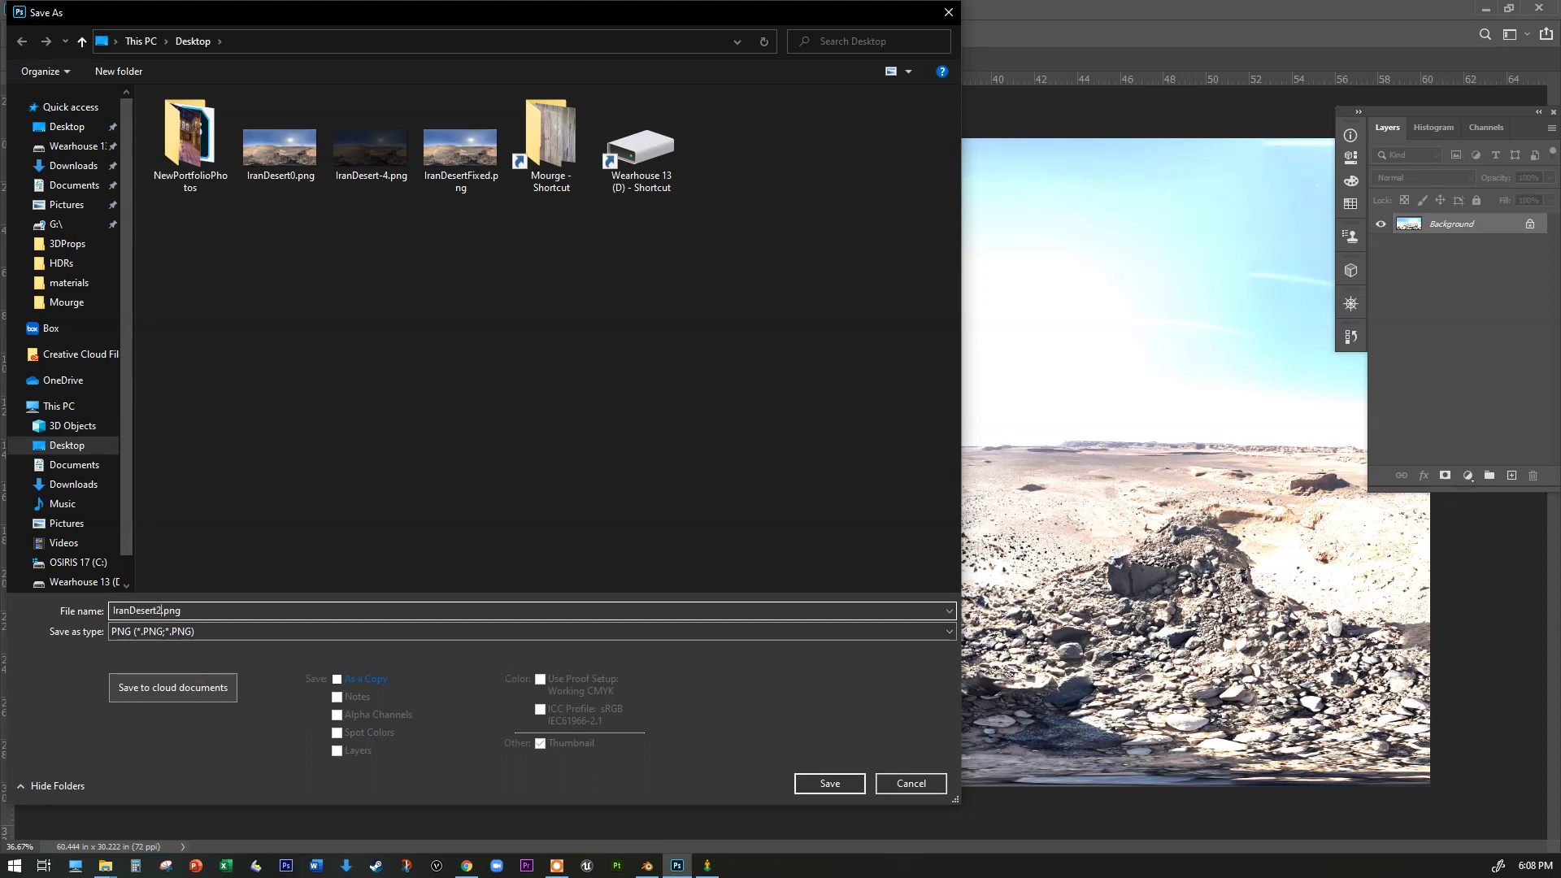
click(829, 783)
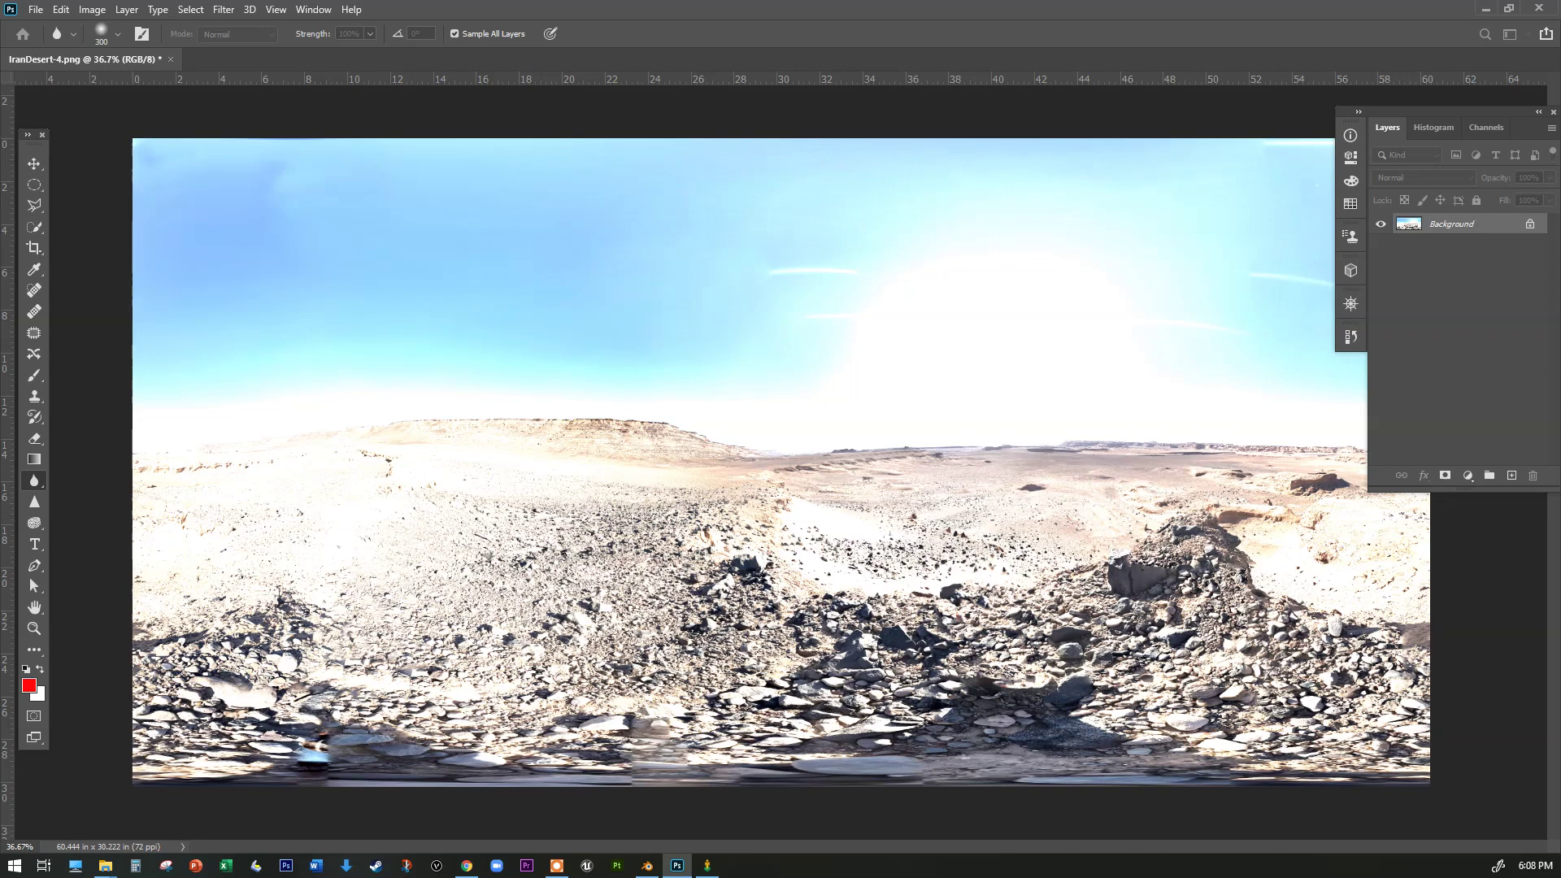
click(217, 59)
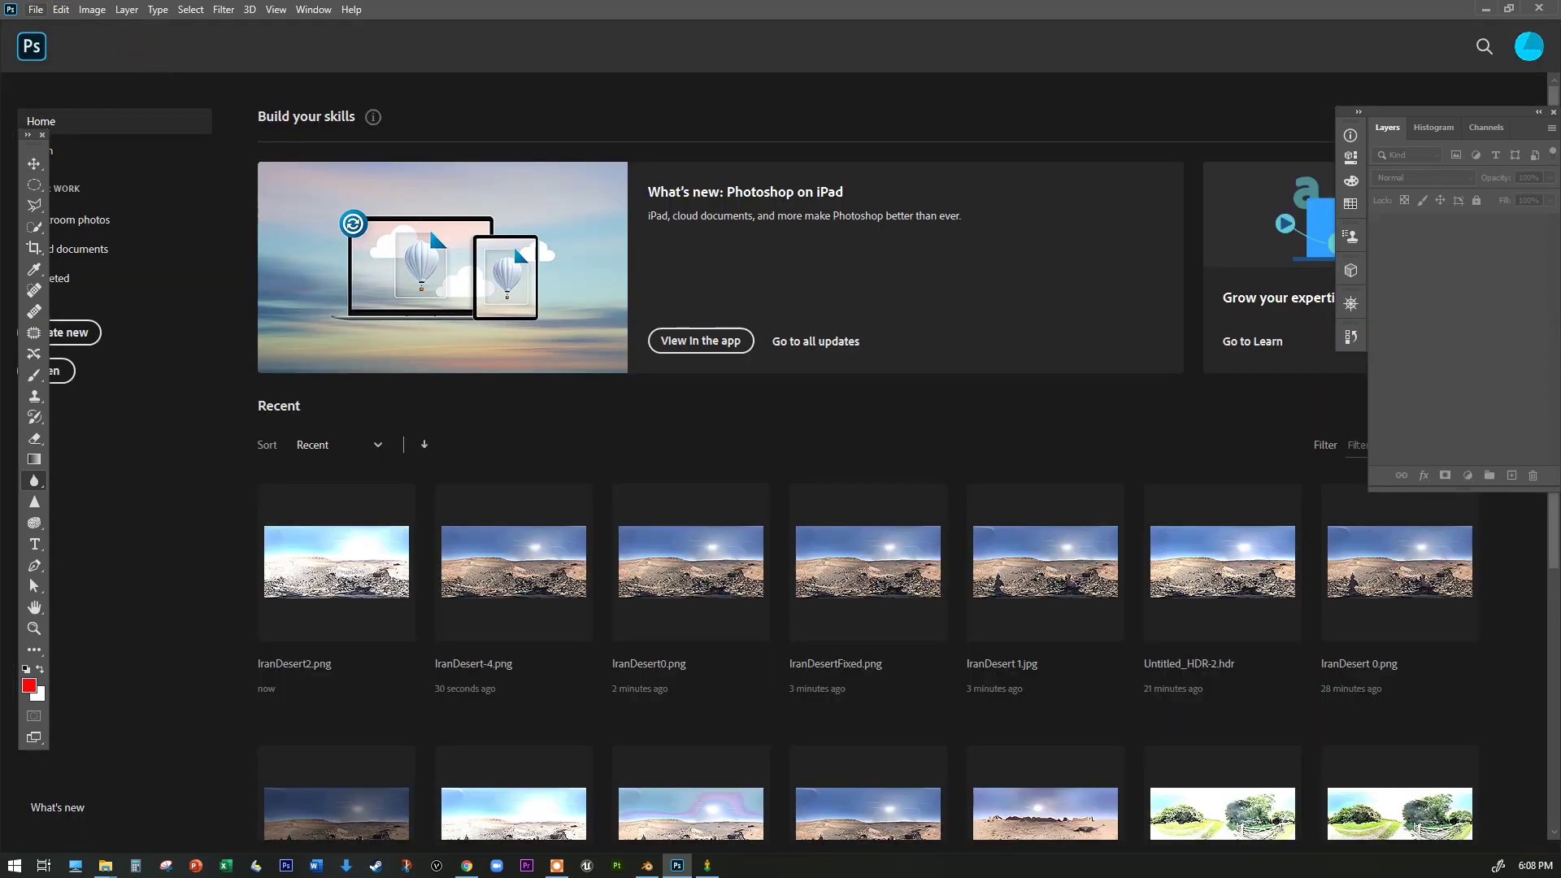
Run Merge to HDR Pro on IranDesert0.png, IranDesert2.png and IranDesert-4.png from the Desktop
click(35, 9)
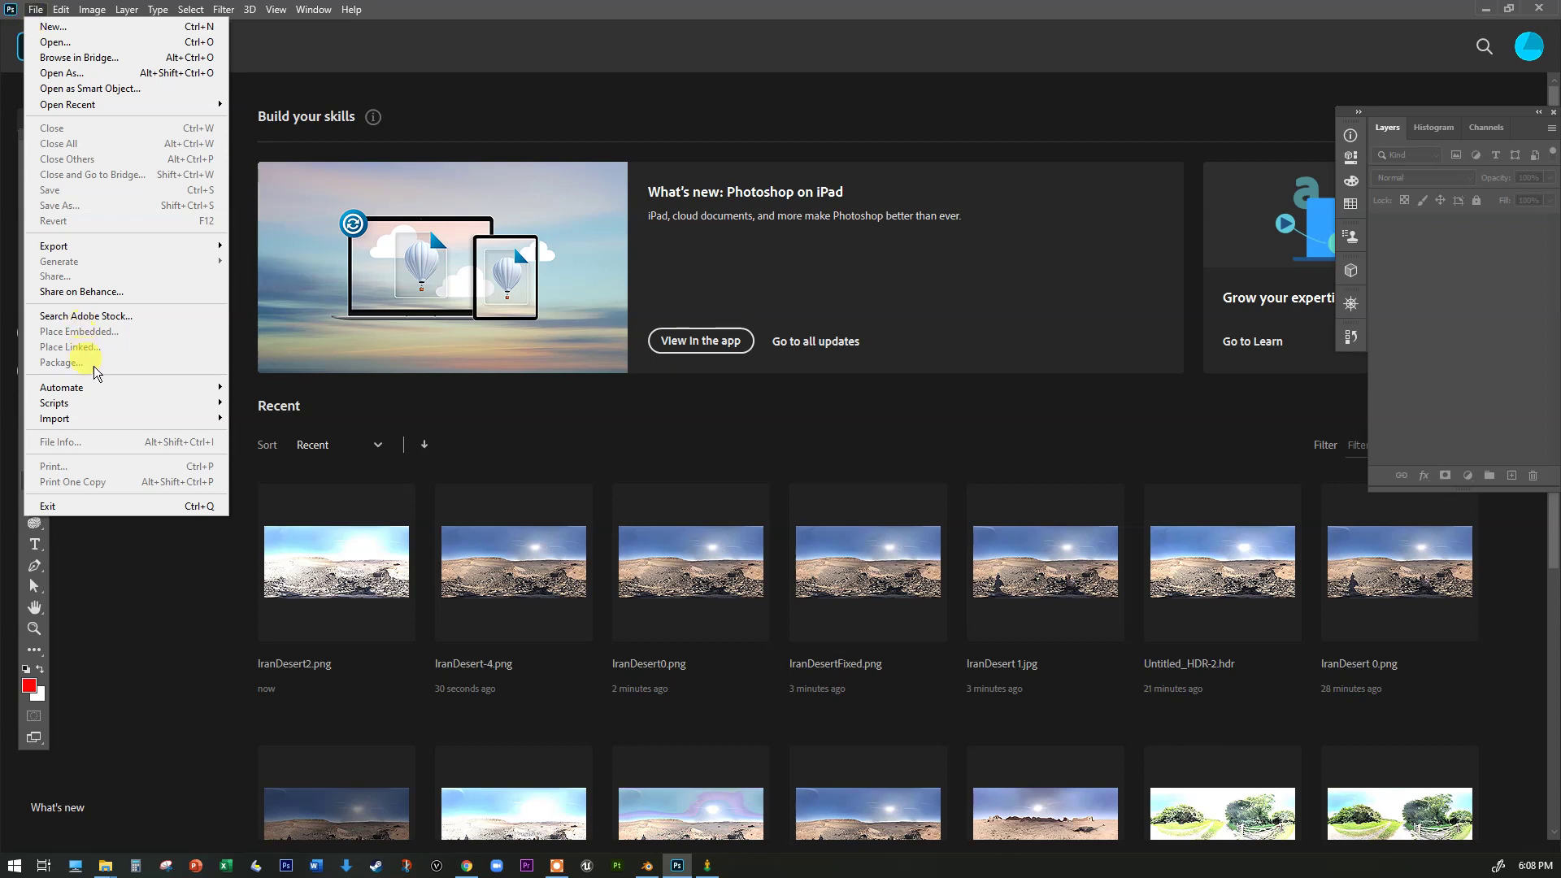
mouse_move(97, 386)
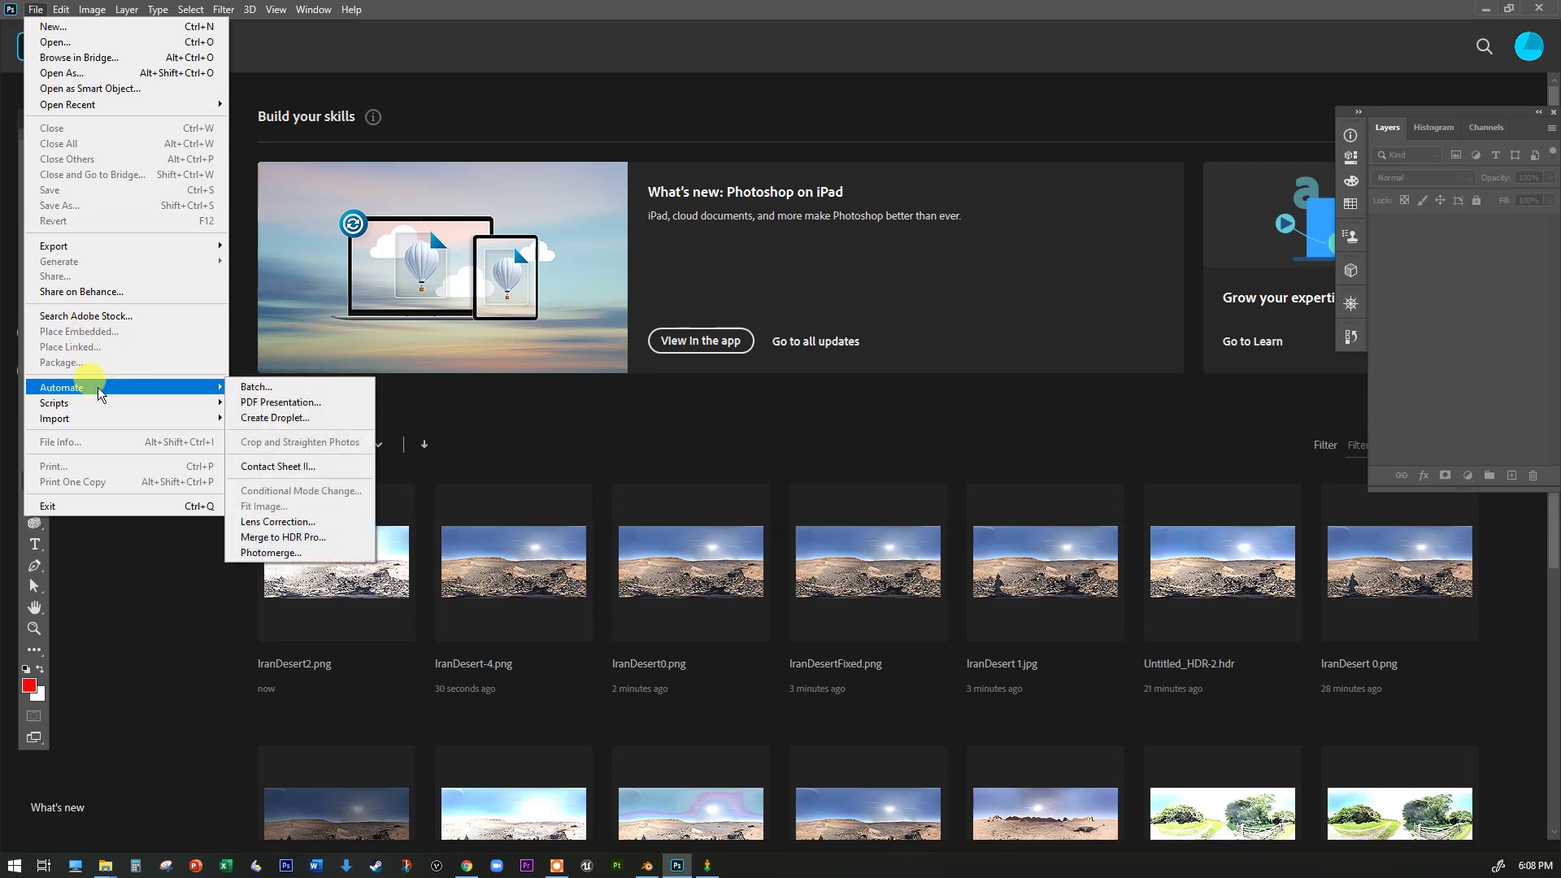
click(341, 540)
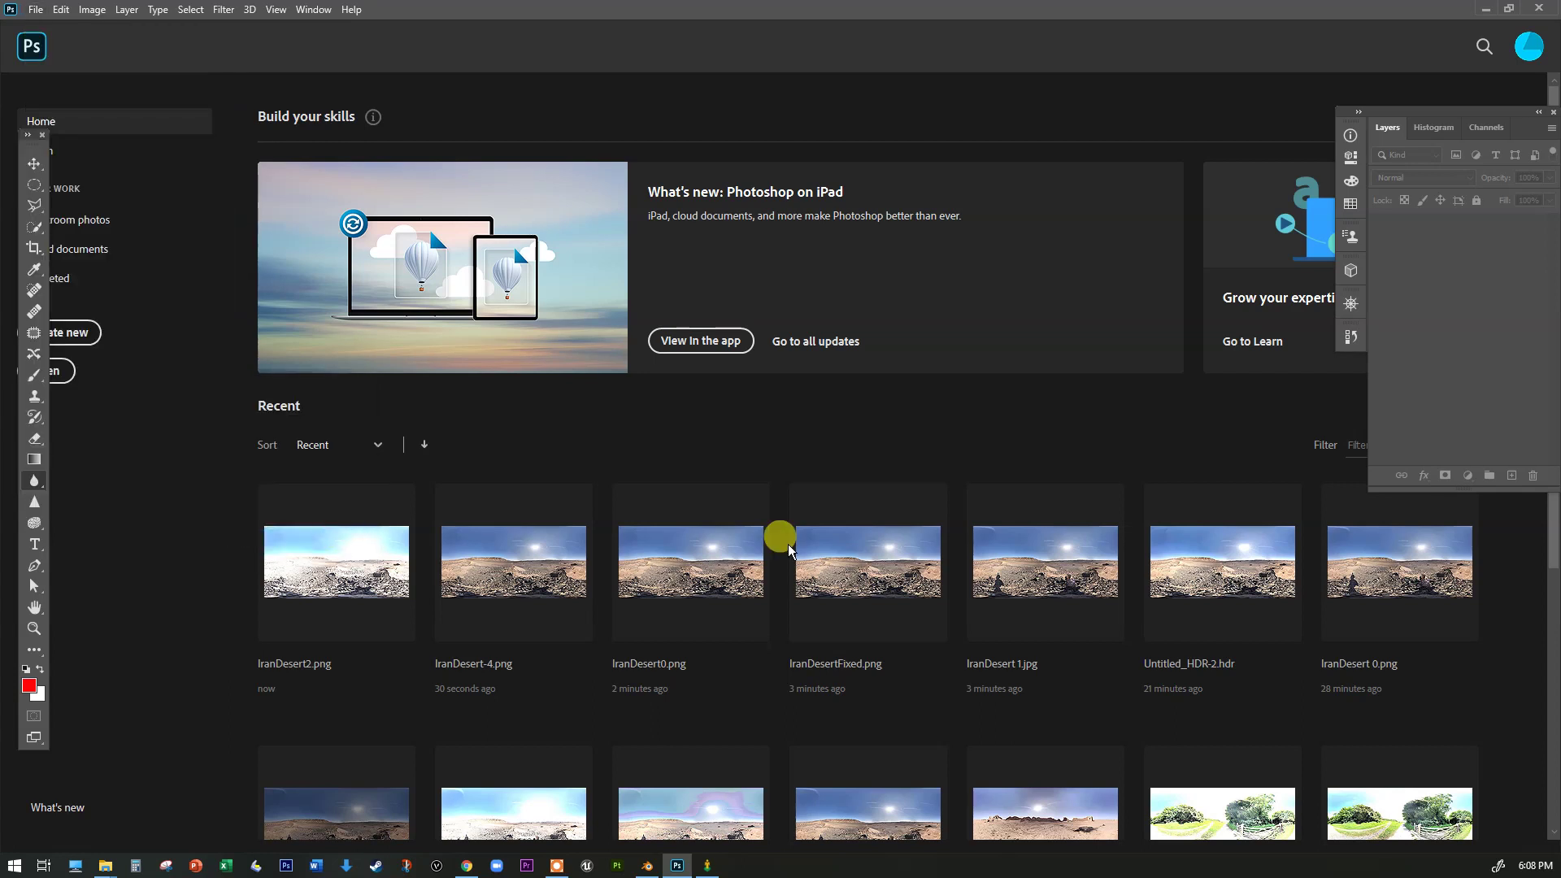
drag(627, 356, 752, 223)
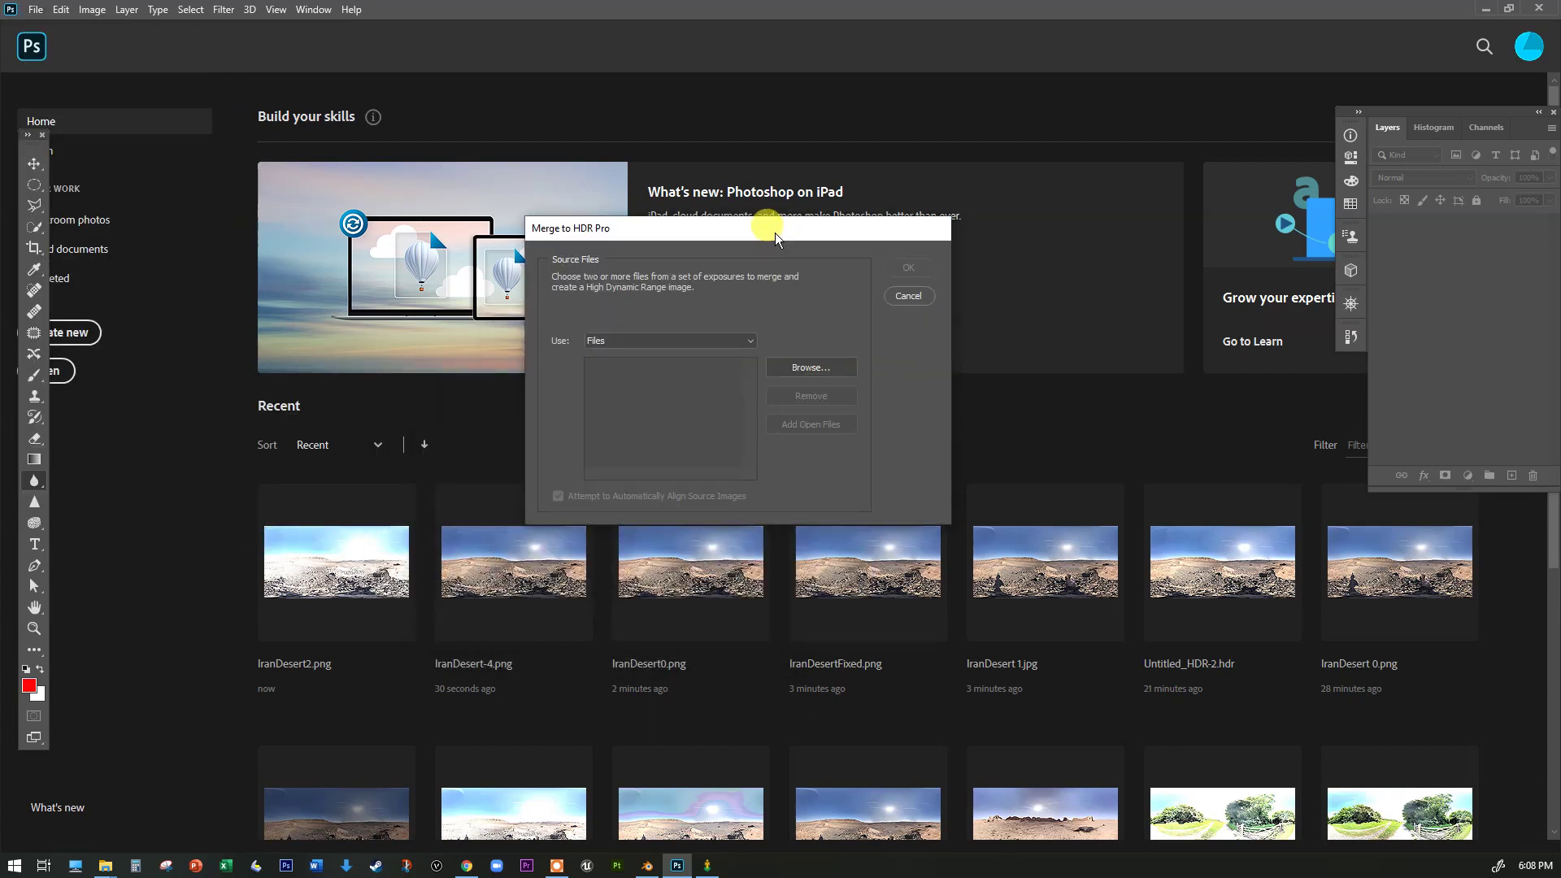
click(810, 370)
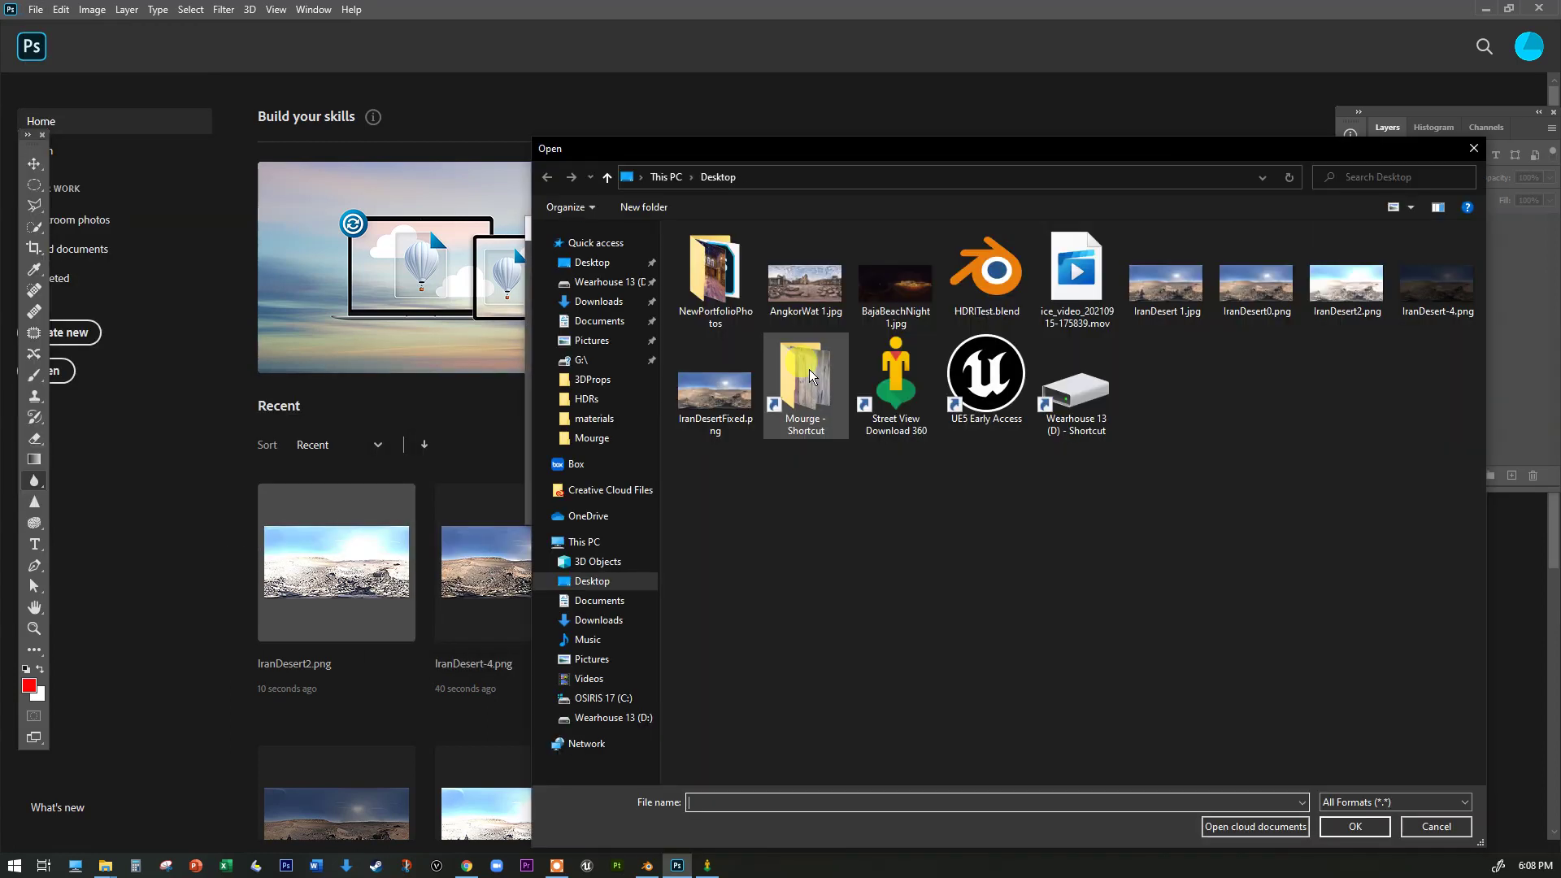
click(741, 388)
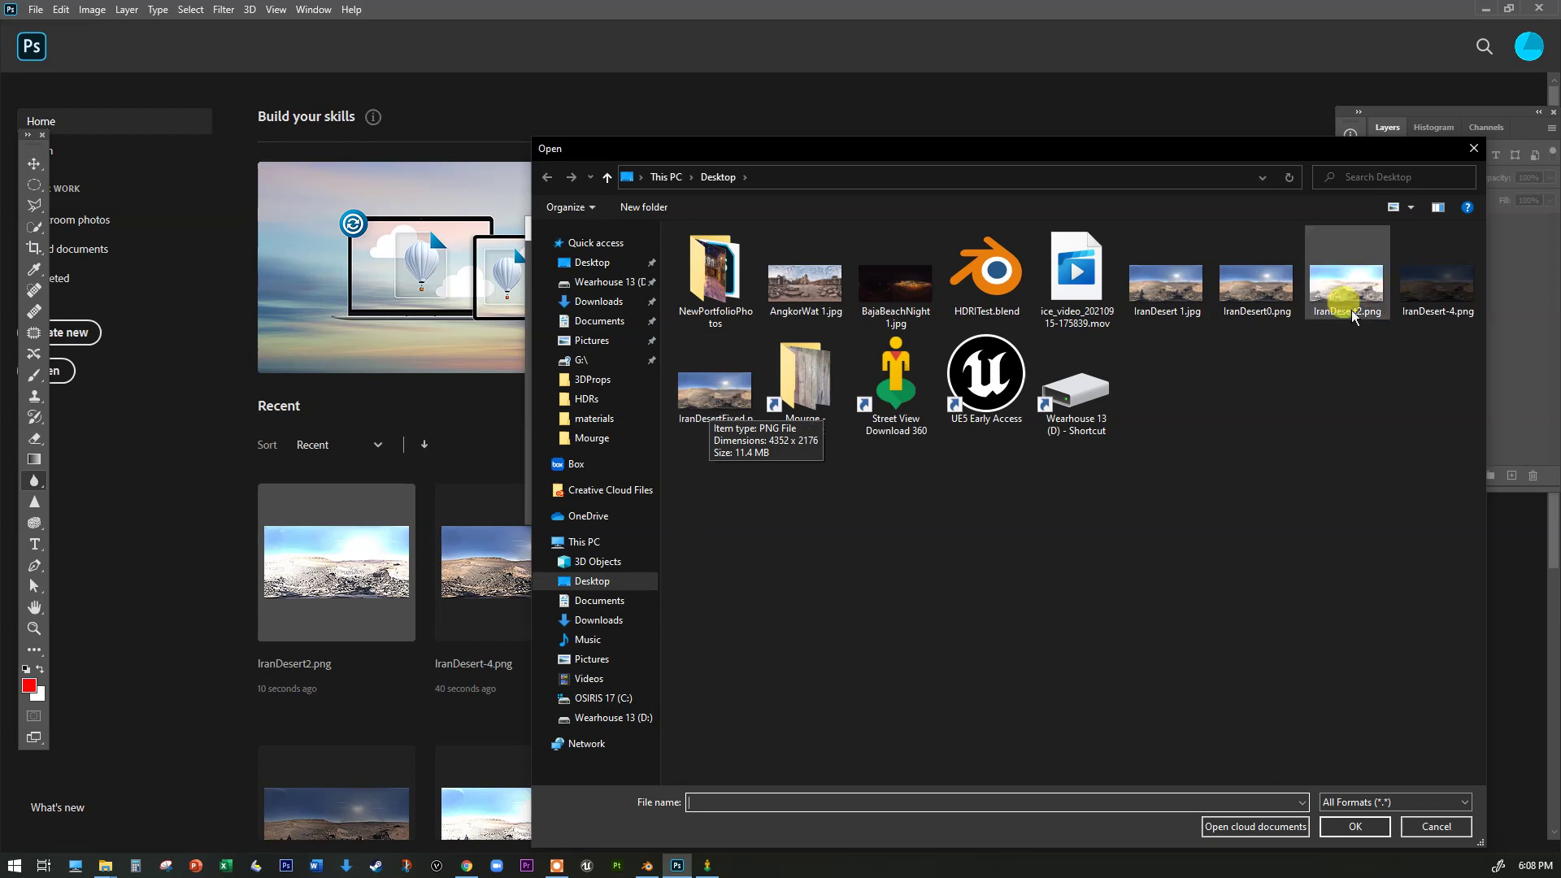
click(1272, 302)
ctrl+click(1358, 297)
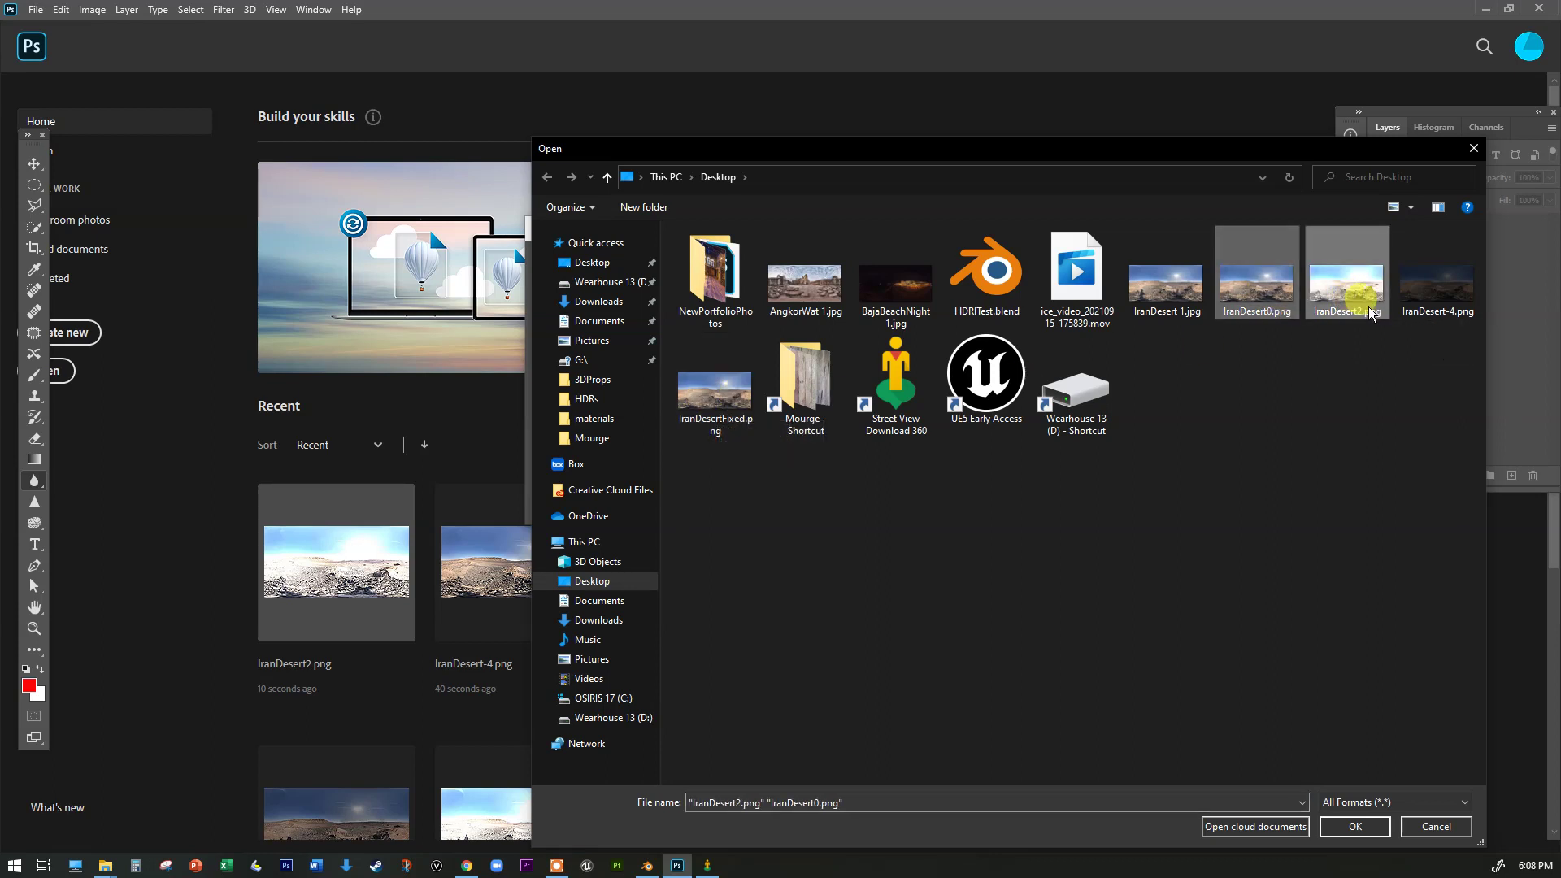
ctrl+click(1409, 317)
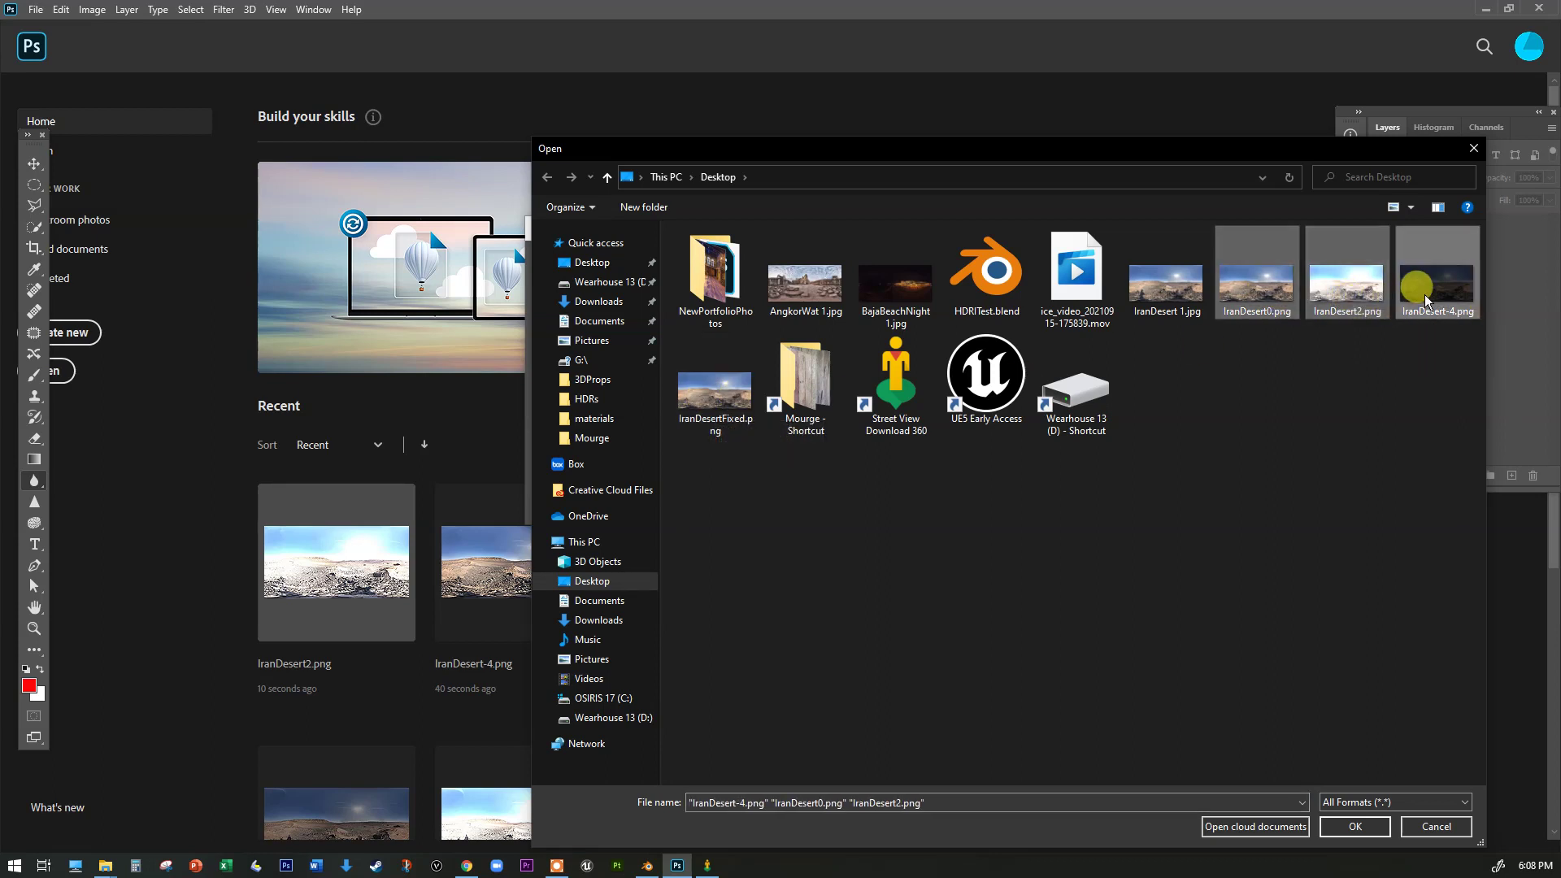
click(1351, 826)
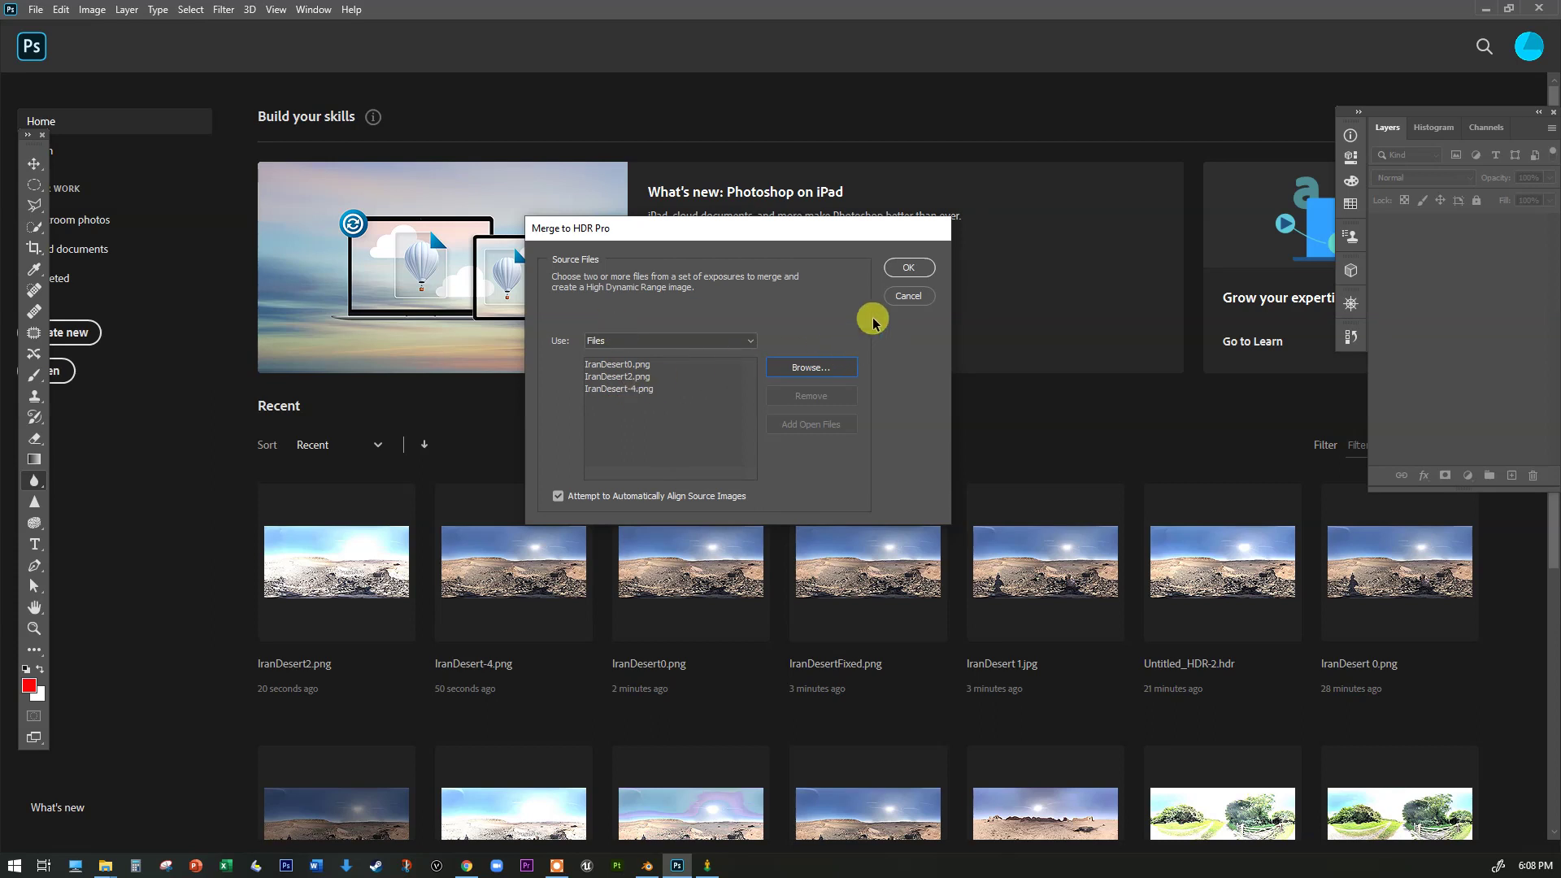
click(918, 269)
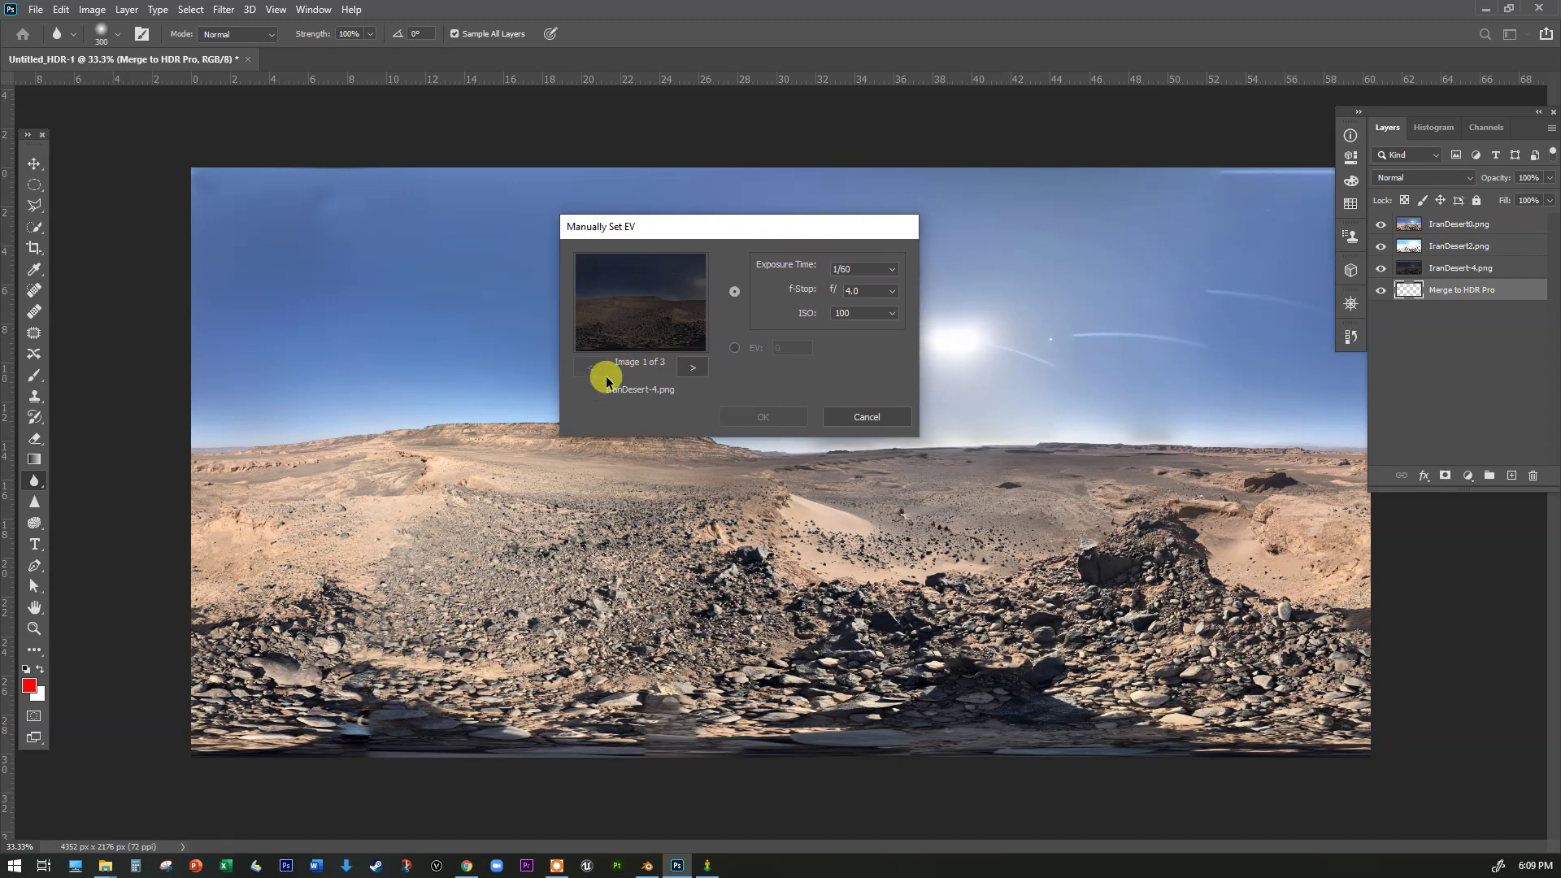
Set the source exposures manually to EV -4 for IranDesert-4.png, 2 for IranDesert2.png and 0 for IranDesert0.png
click(733, 350)
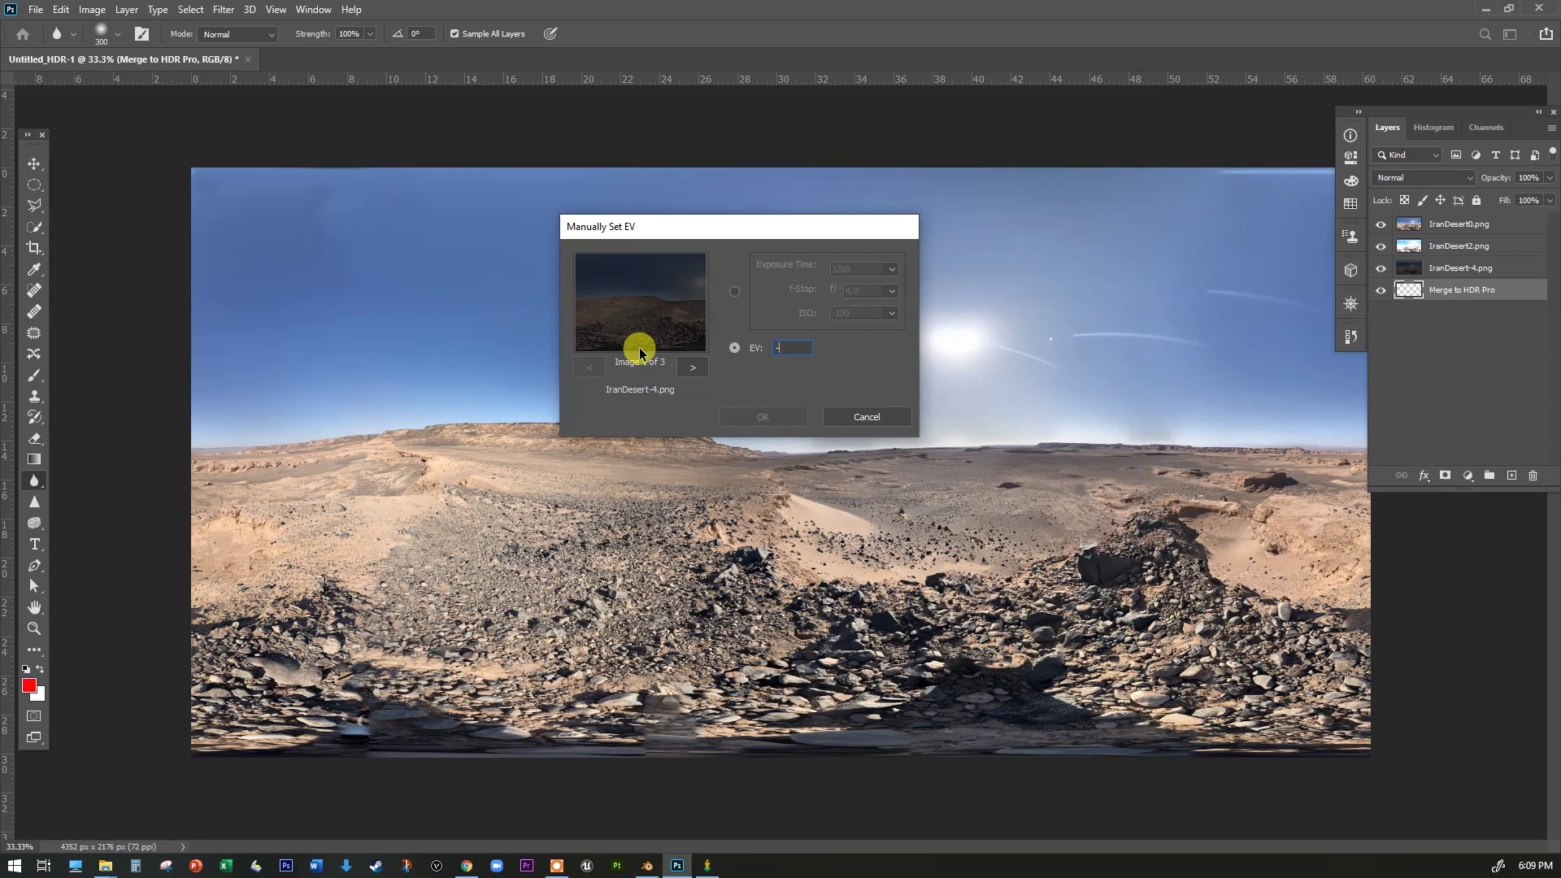
click(693, 367)
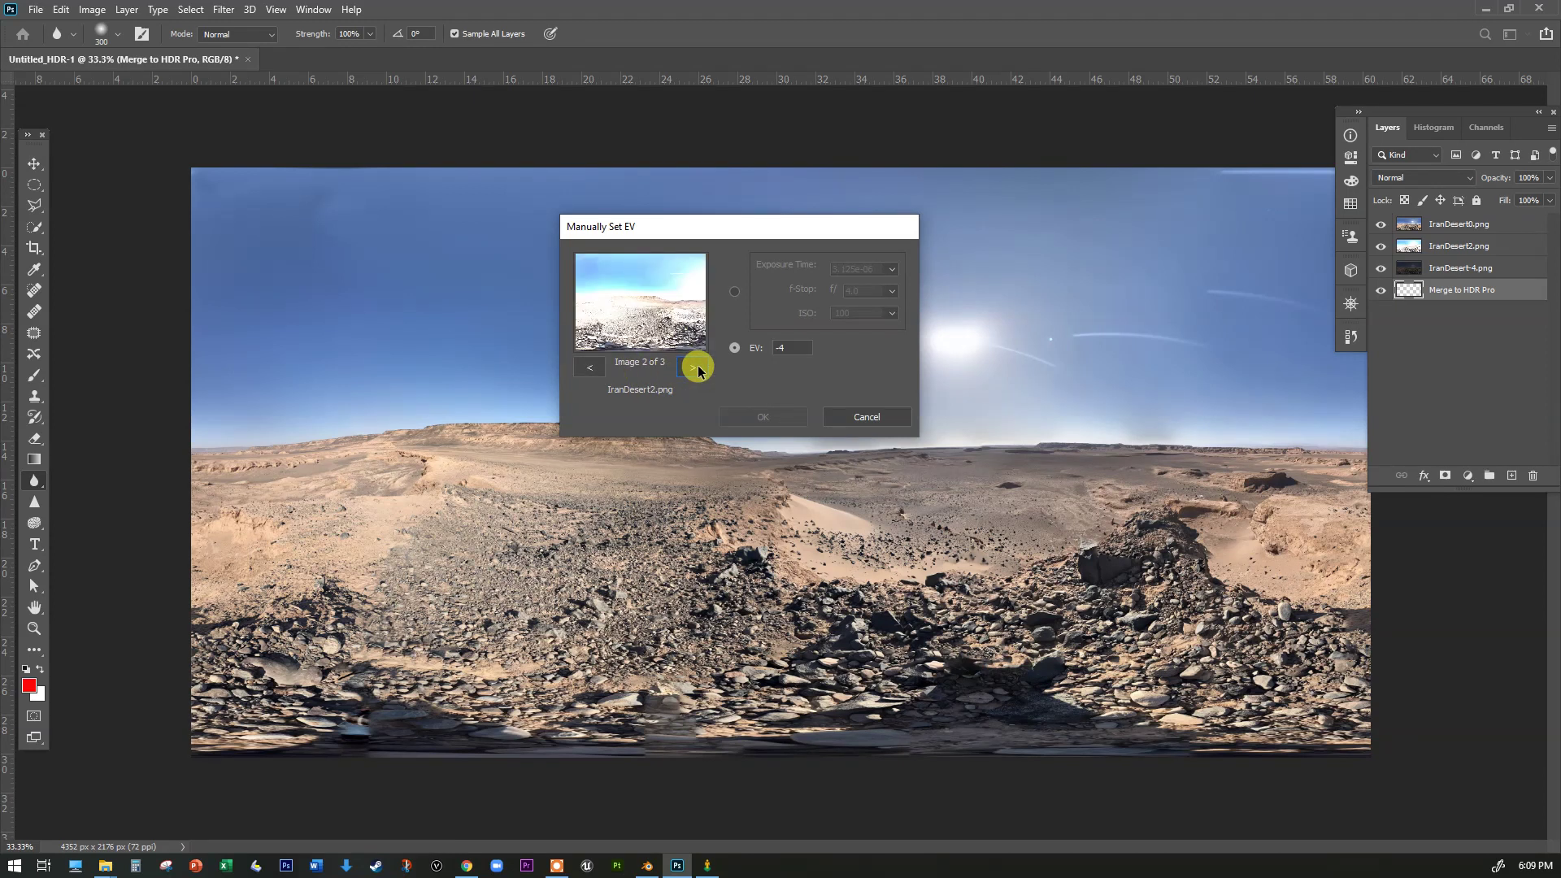
click(793, 347)
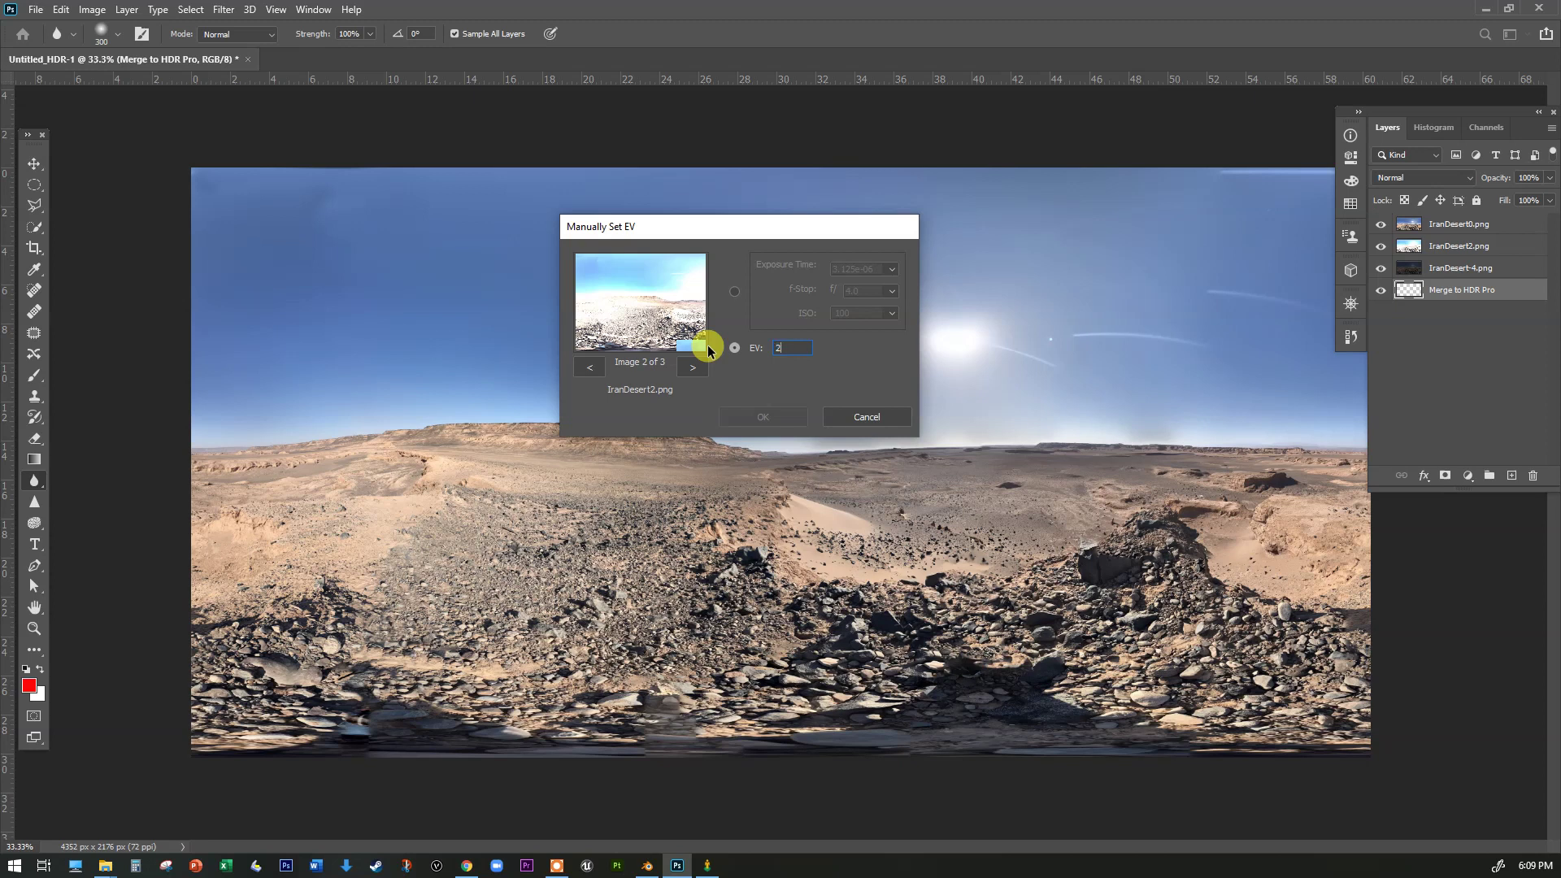
click(691, 367)
click(785, 346)
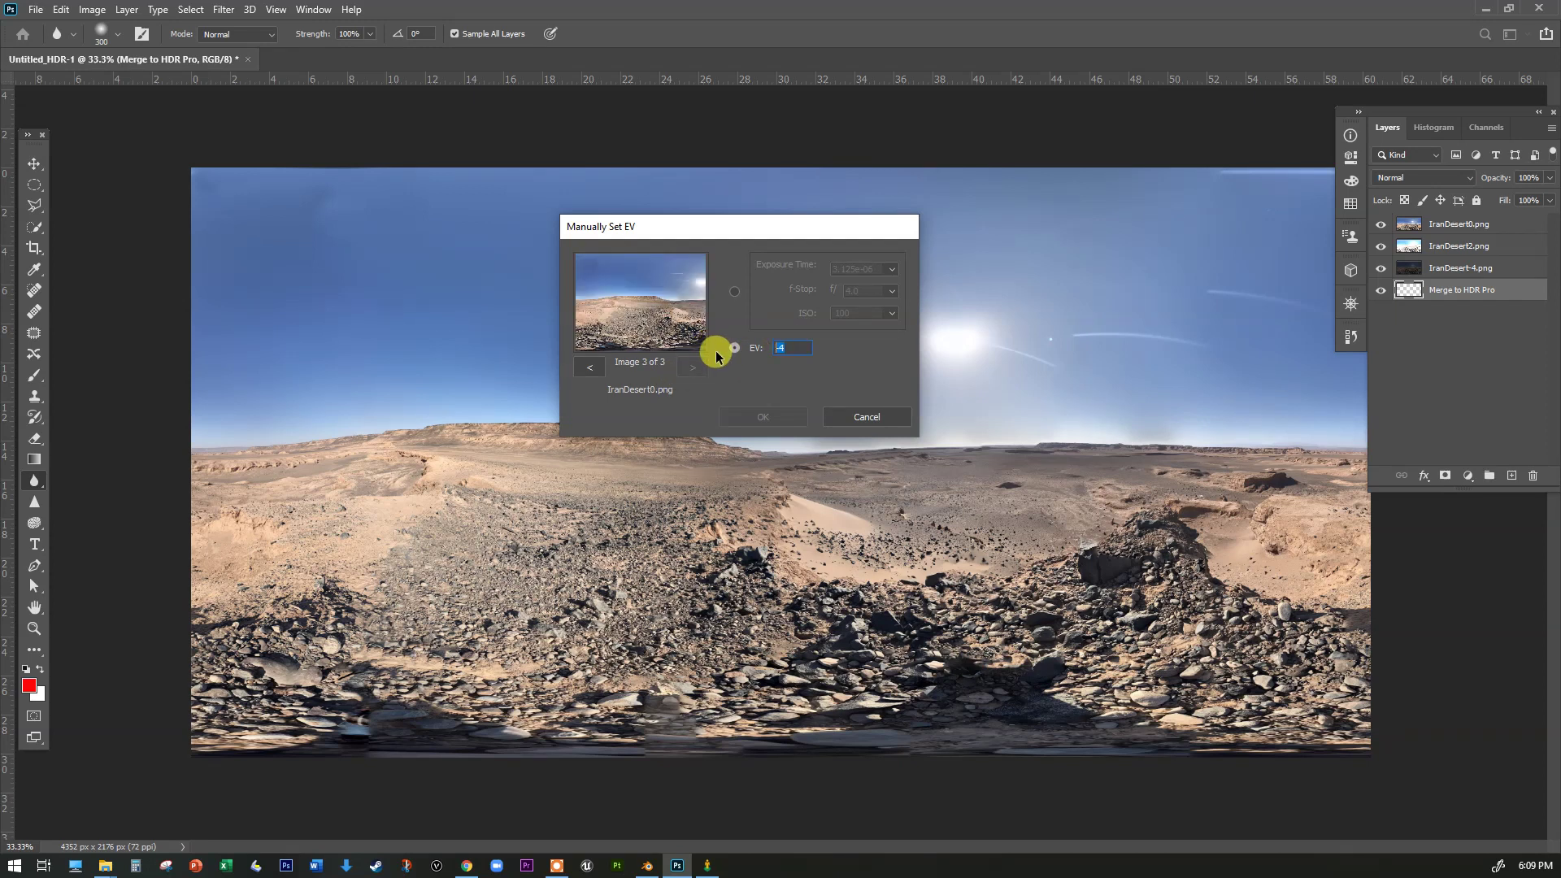
text(0)
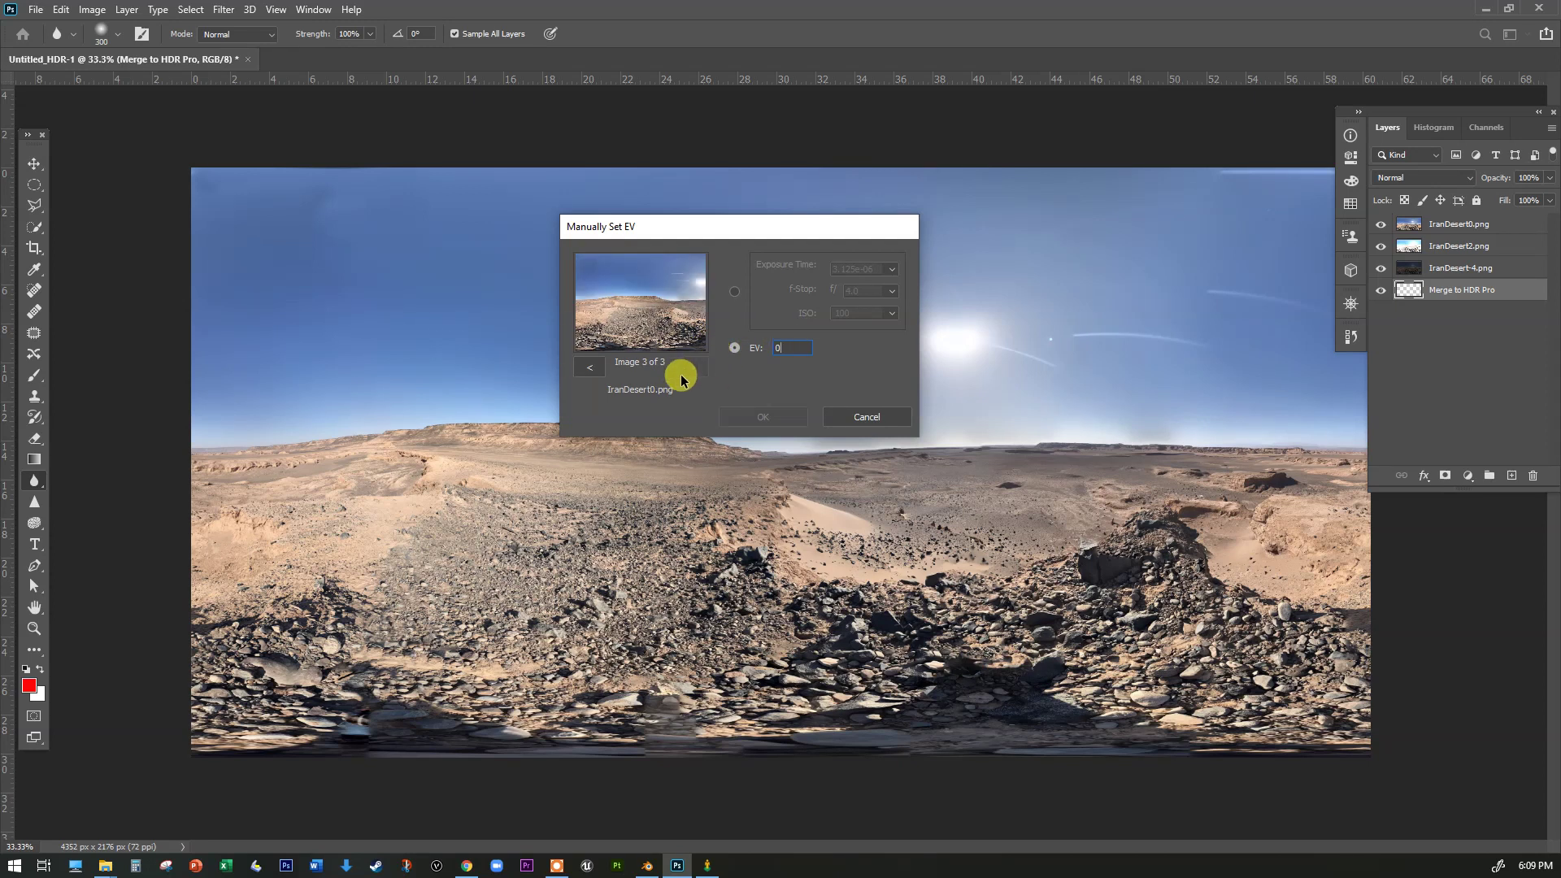
click(590, 367)
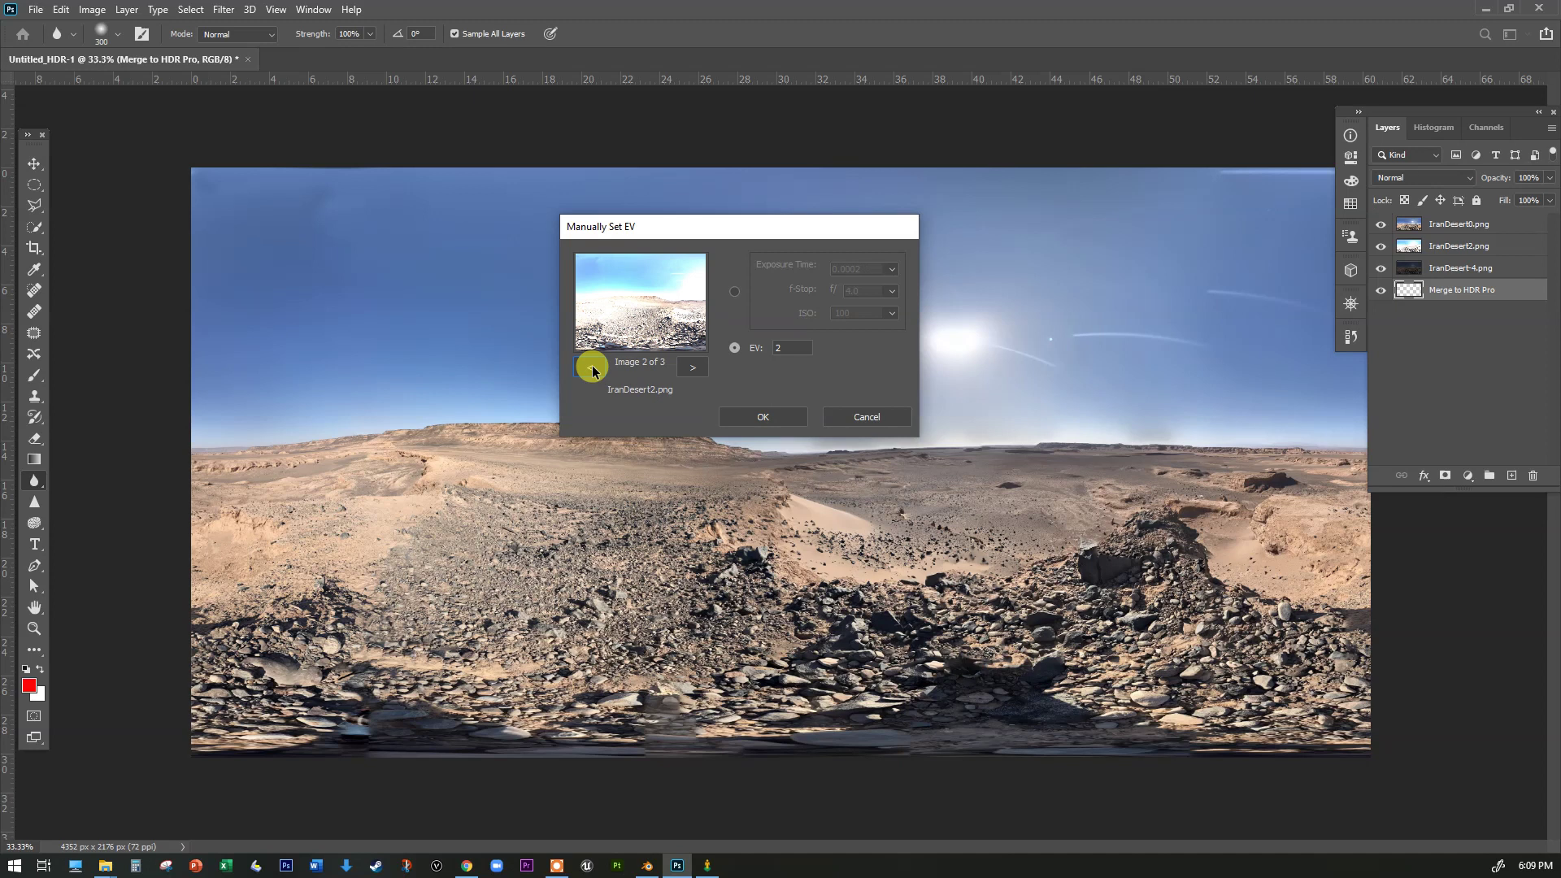
click(591, 367)
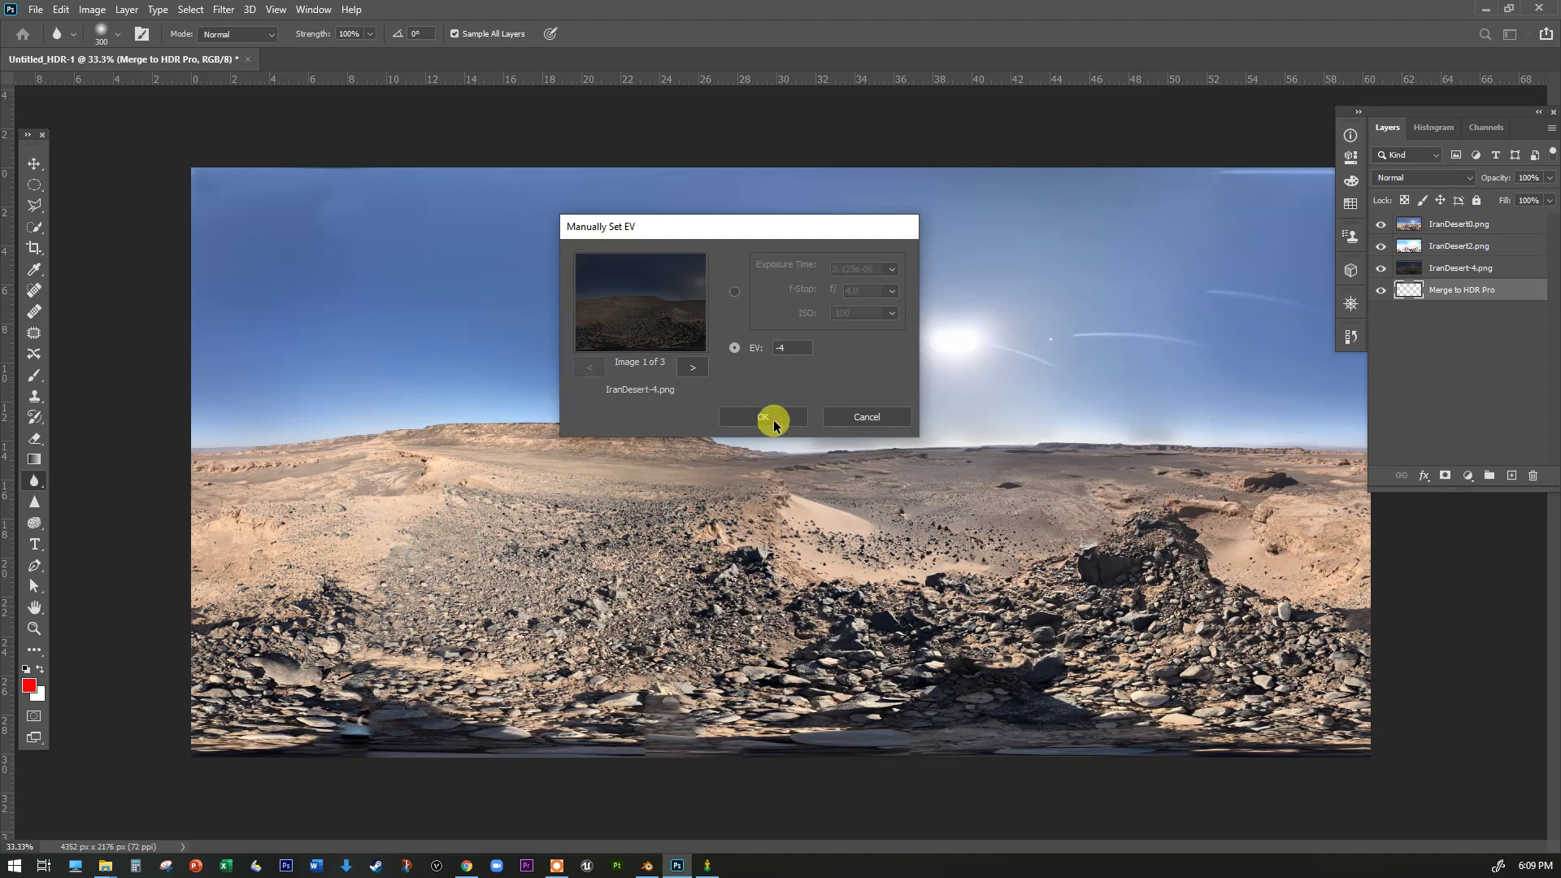
click(770, 418)
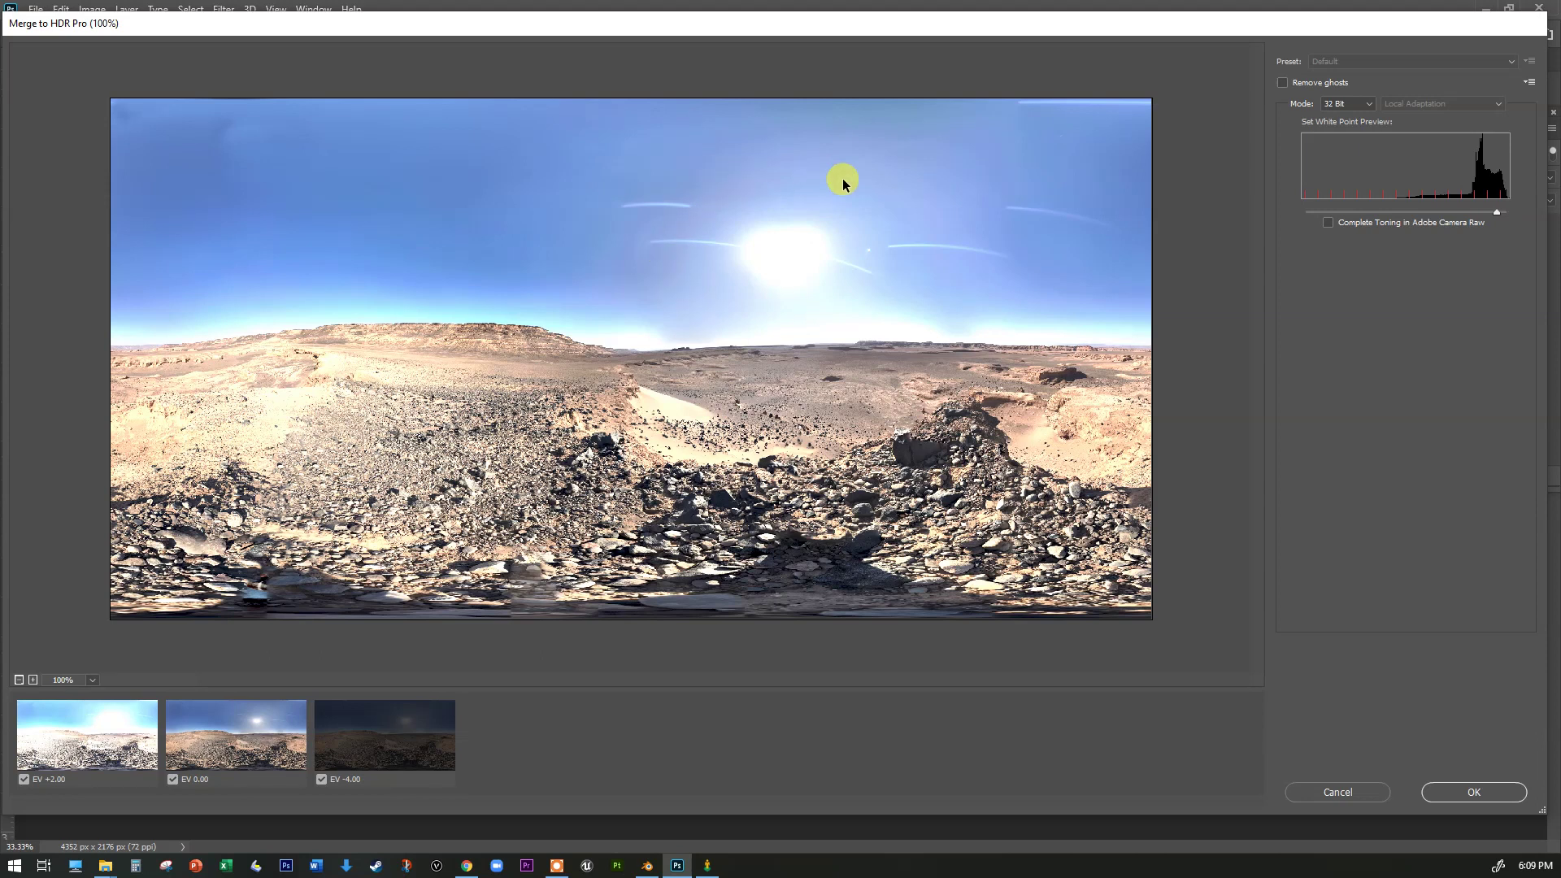
Test ghost removal but leave it off, darken the white point preview slightly, and complete the 32-bit HDR merge
click(1283, 84)
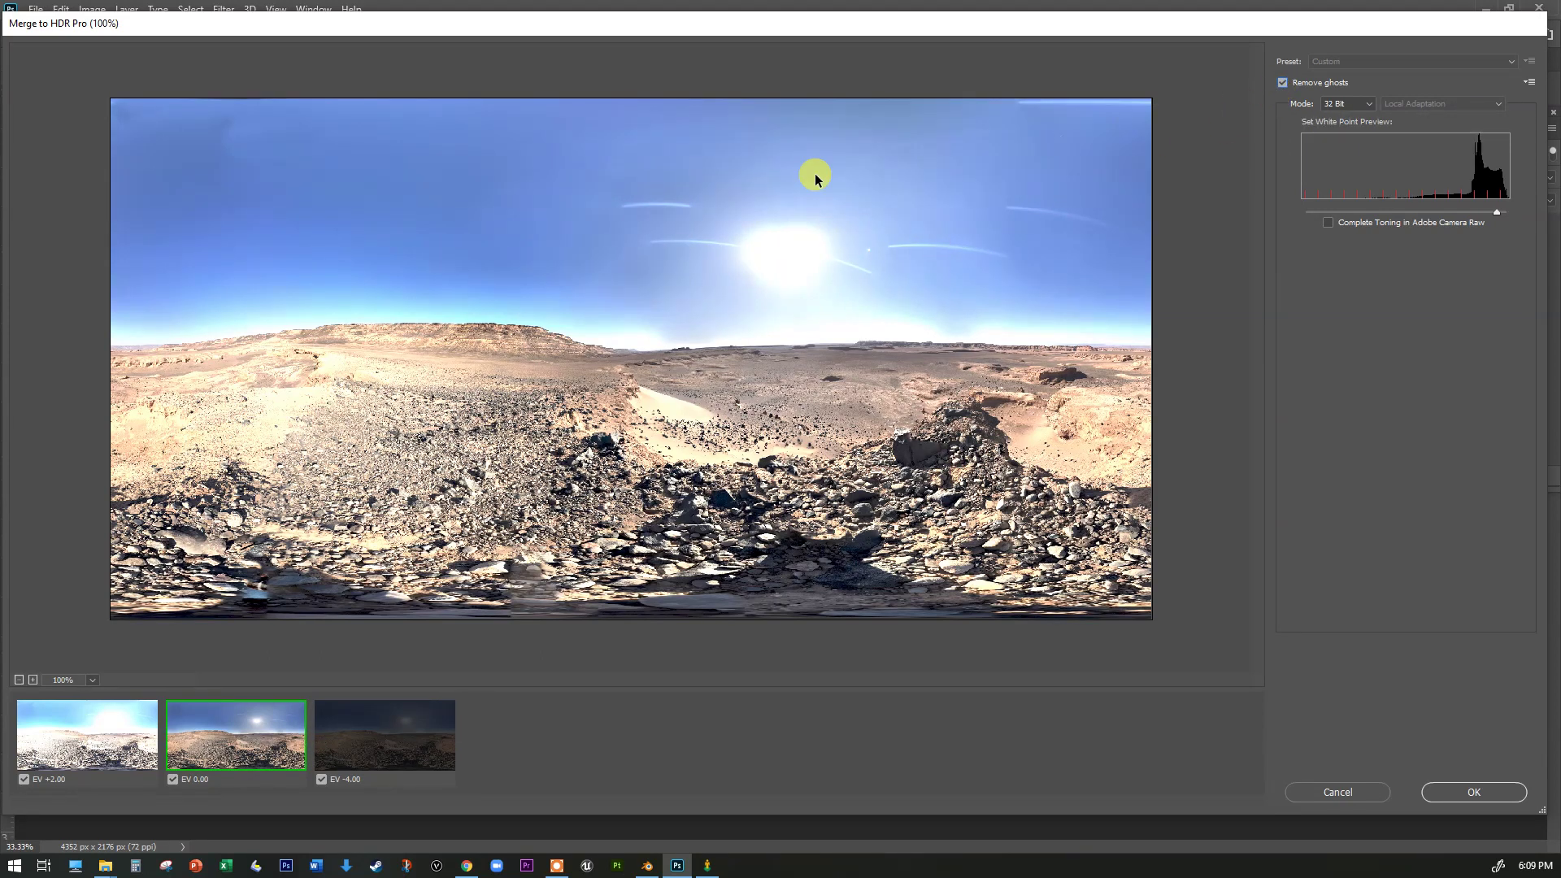
click(1283, 85)
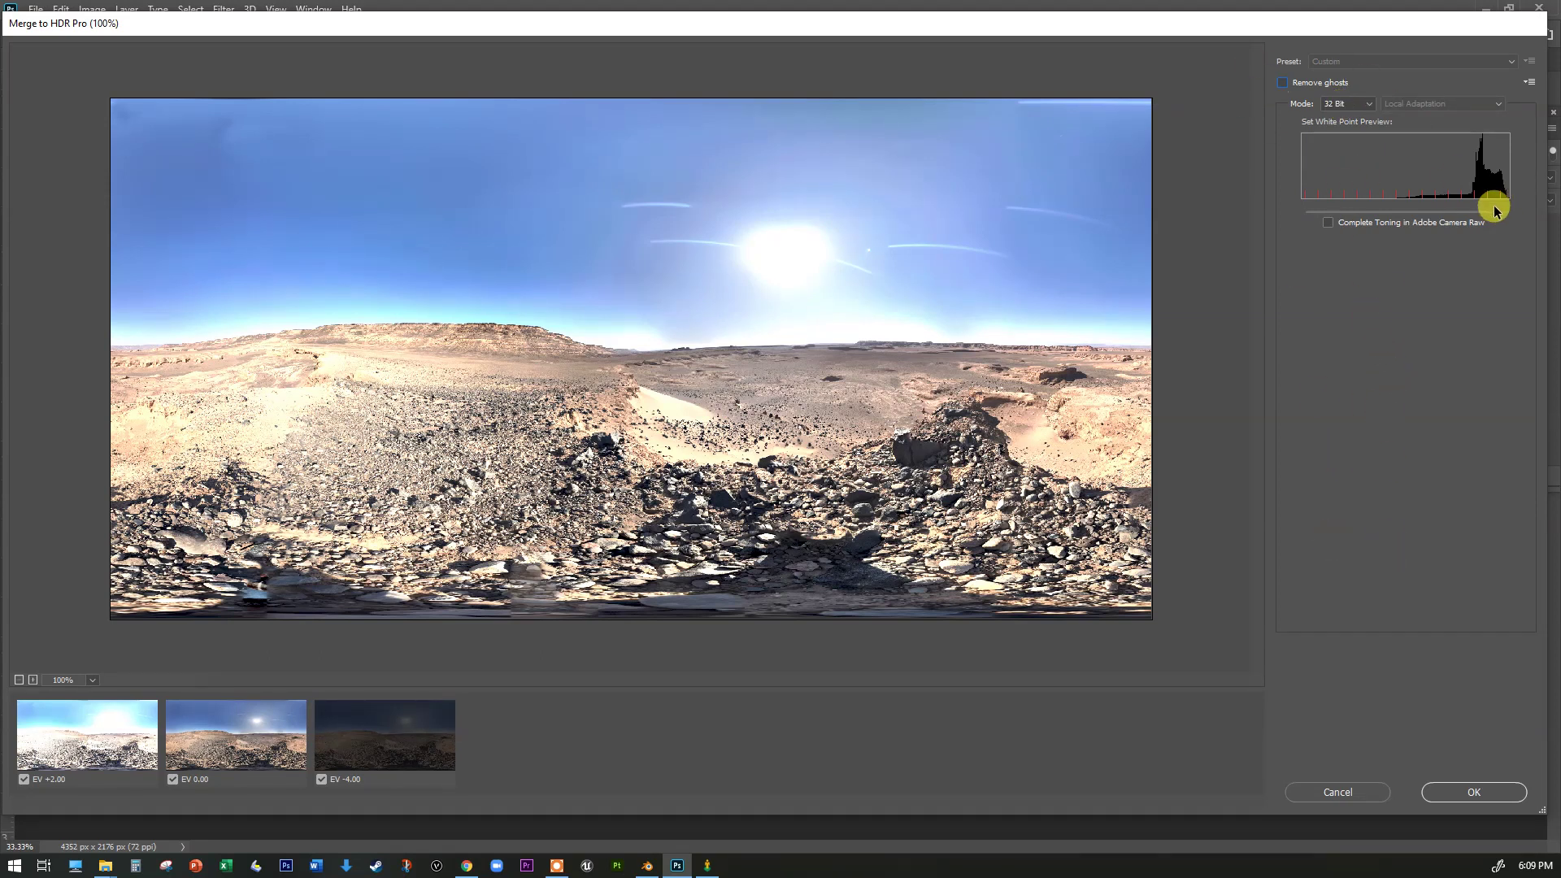
drag(1496, 217, 1500, 214)
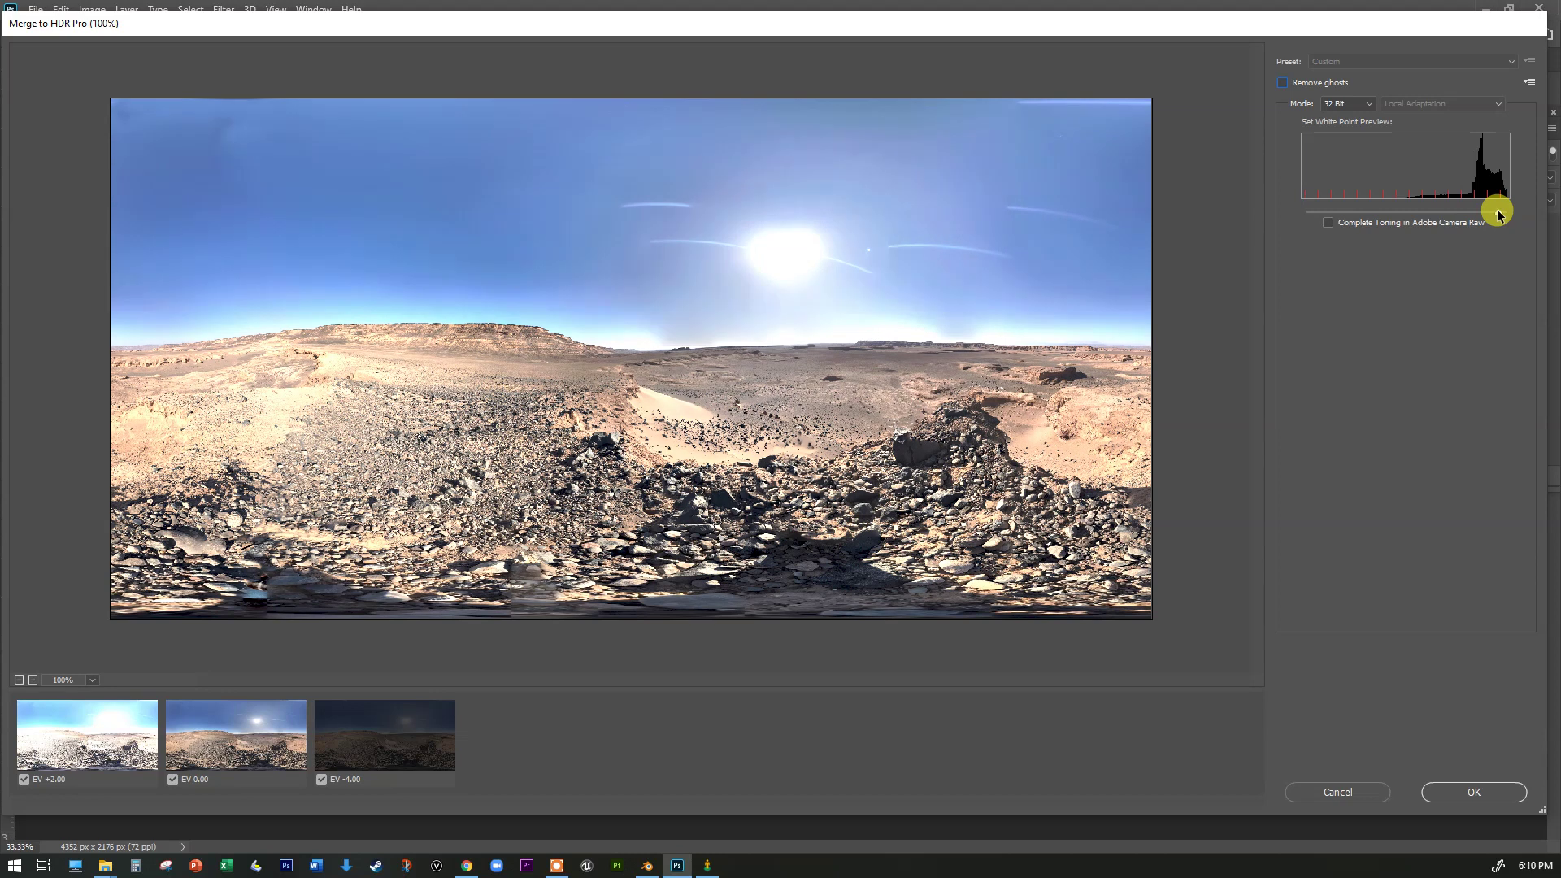
drag(1498, 216, 1499, 214)
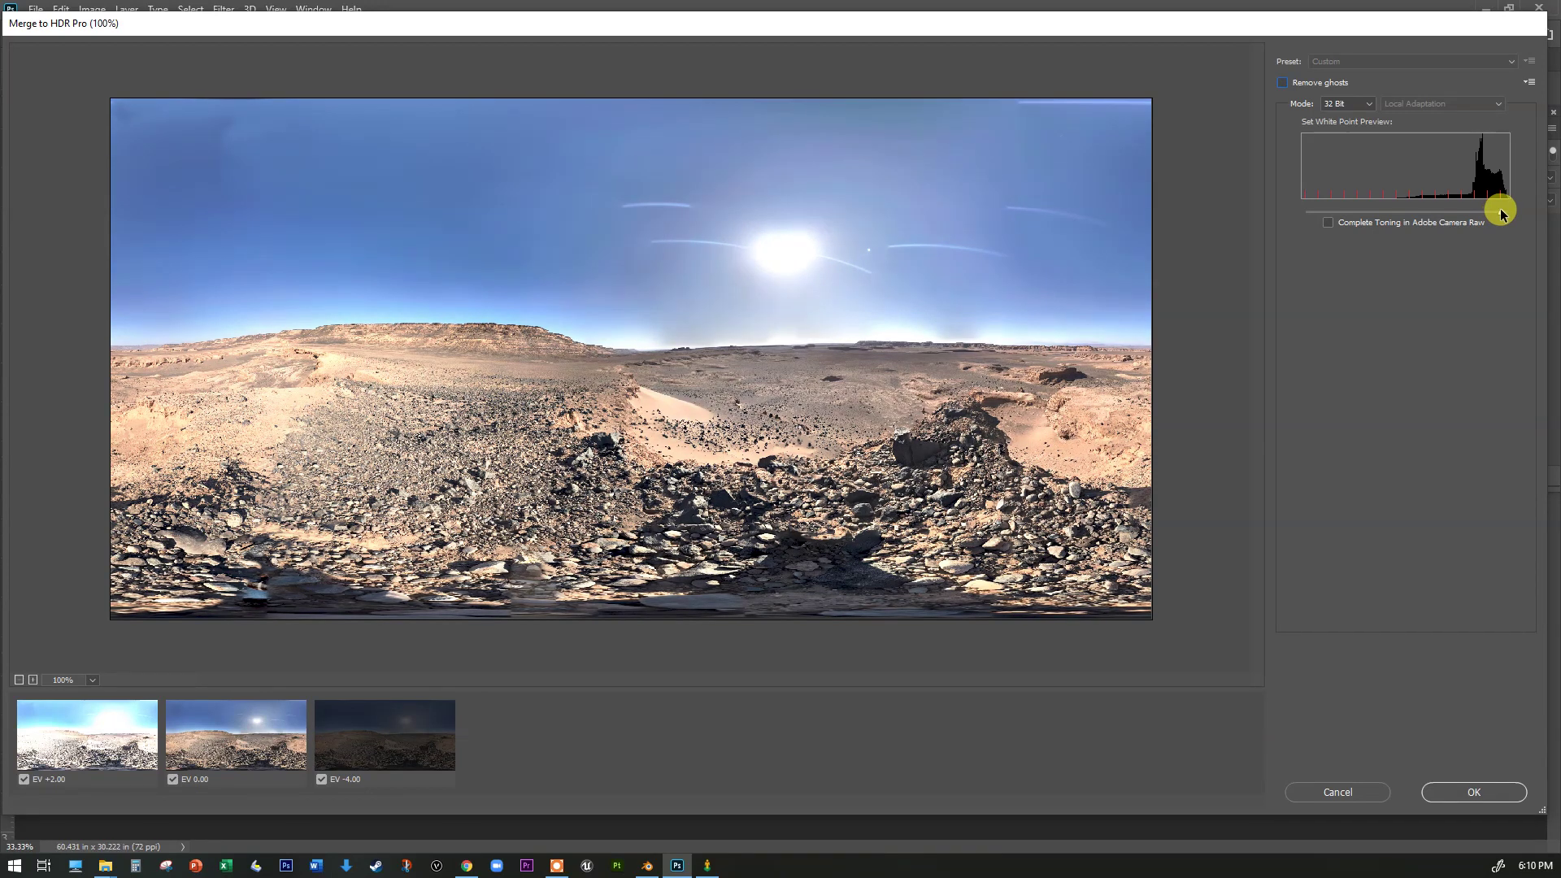
click(1473, 790)
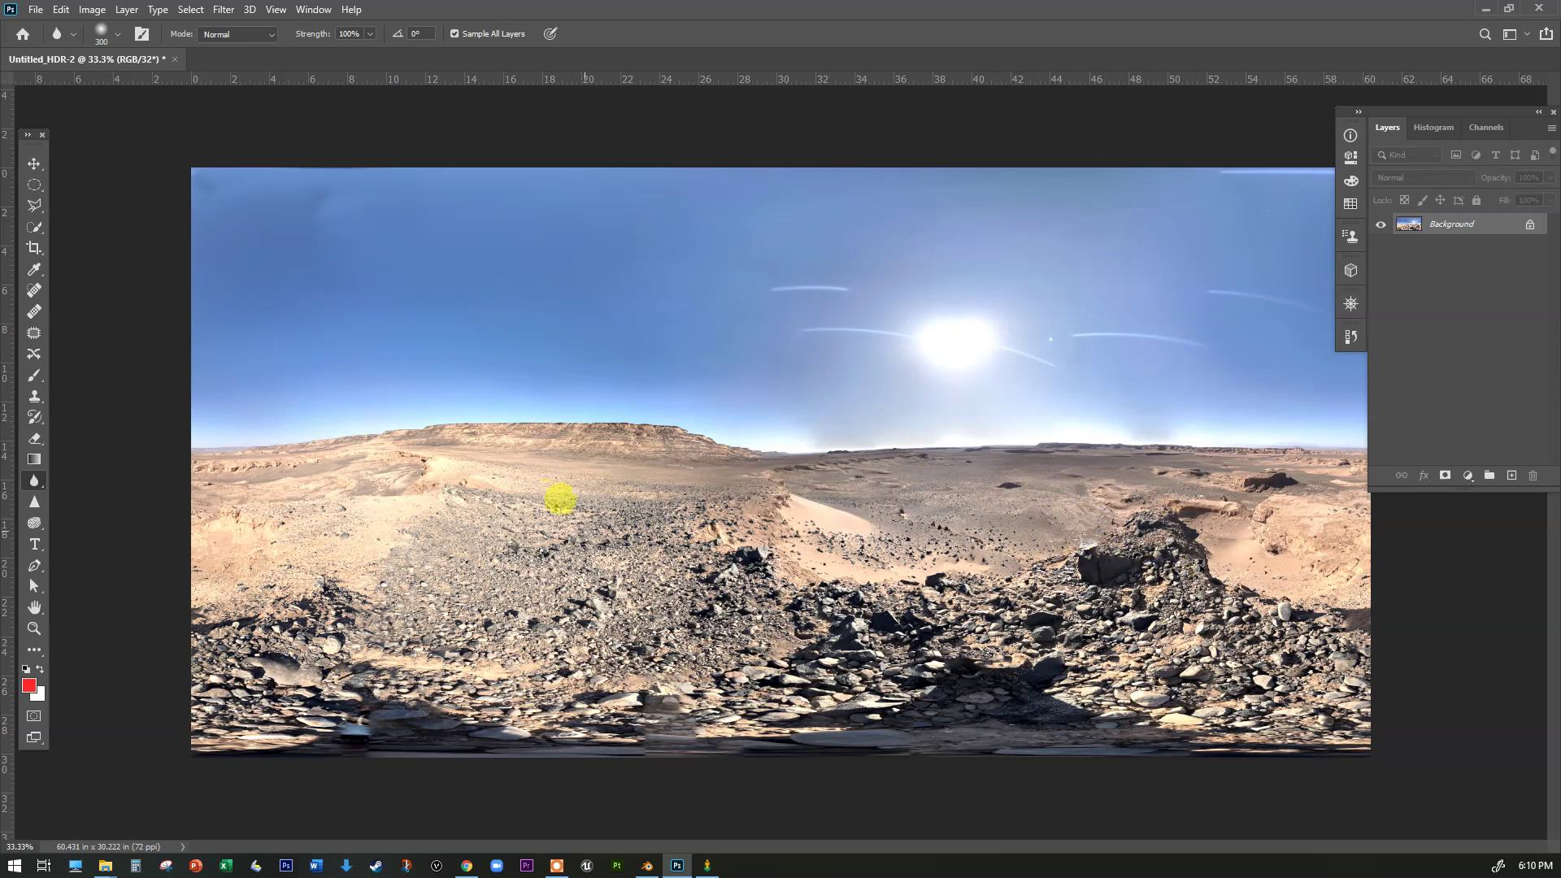
Save the merged panorama to the Desktop in Radiance format as Iran.hdr
click(36, 9)
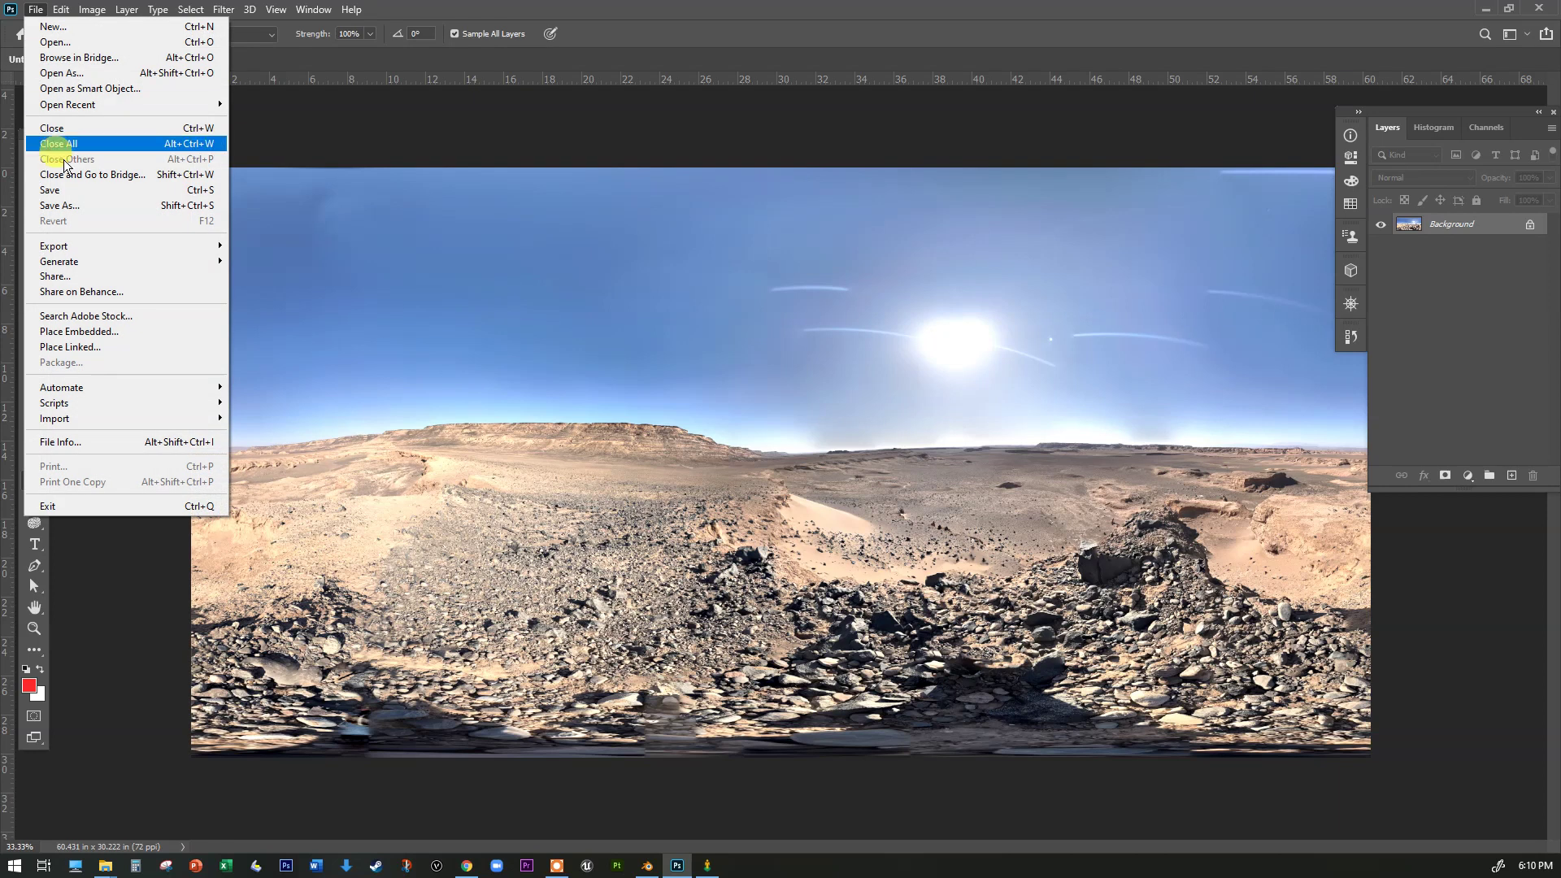
click(88, 205)
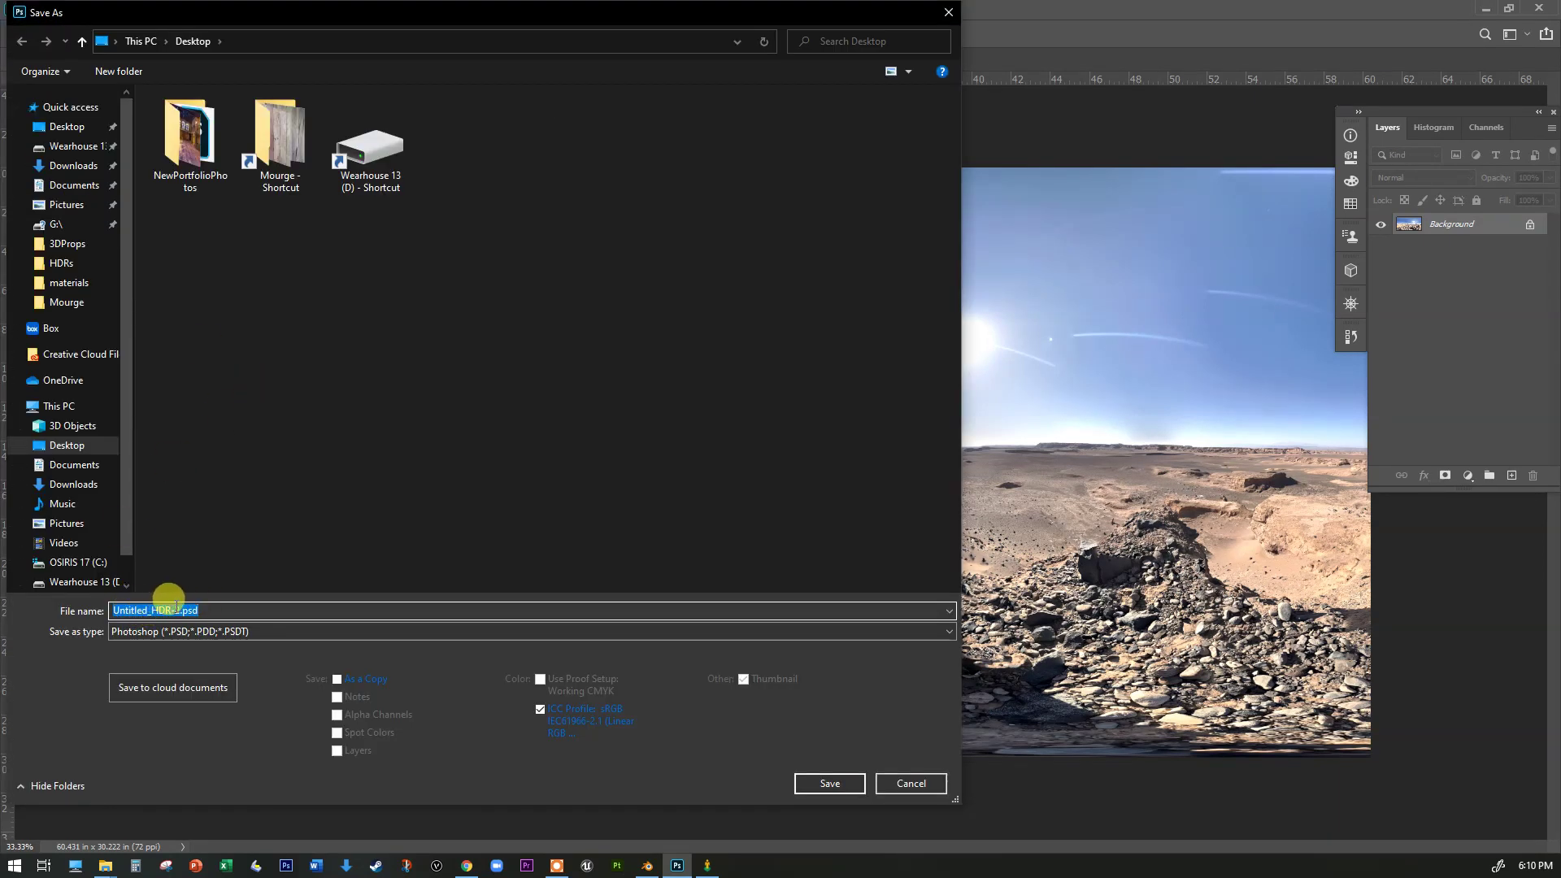
text(Iran)
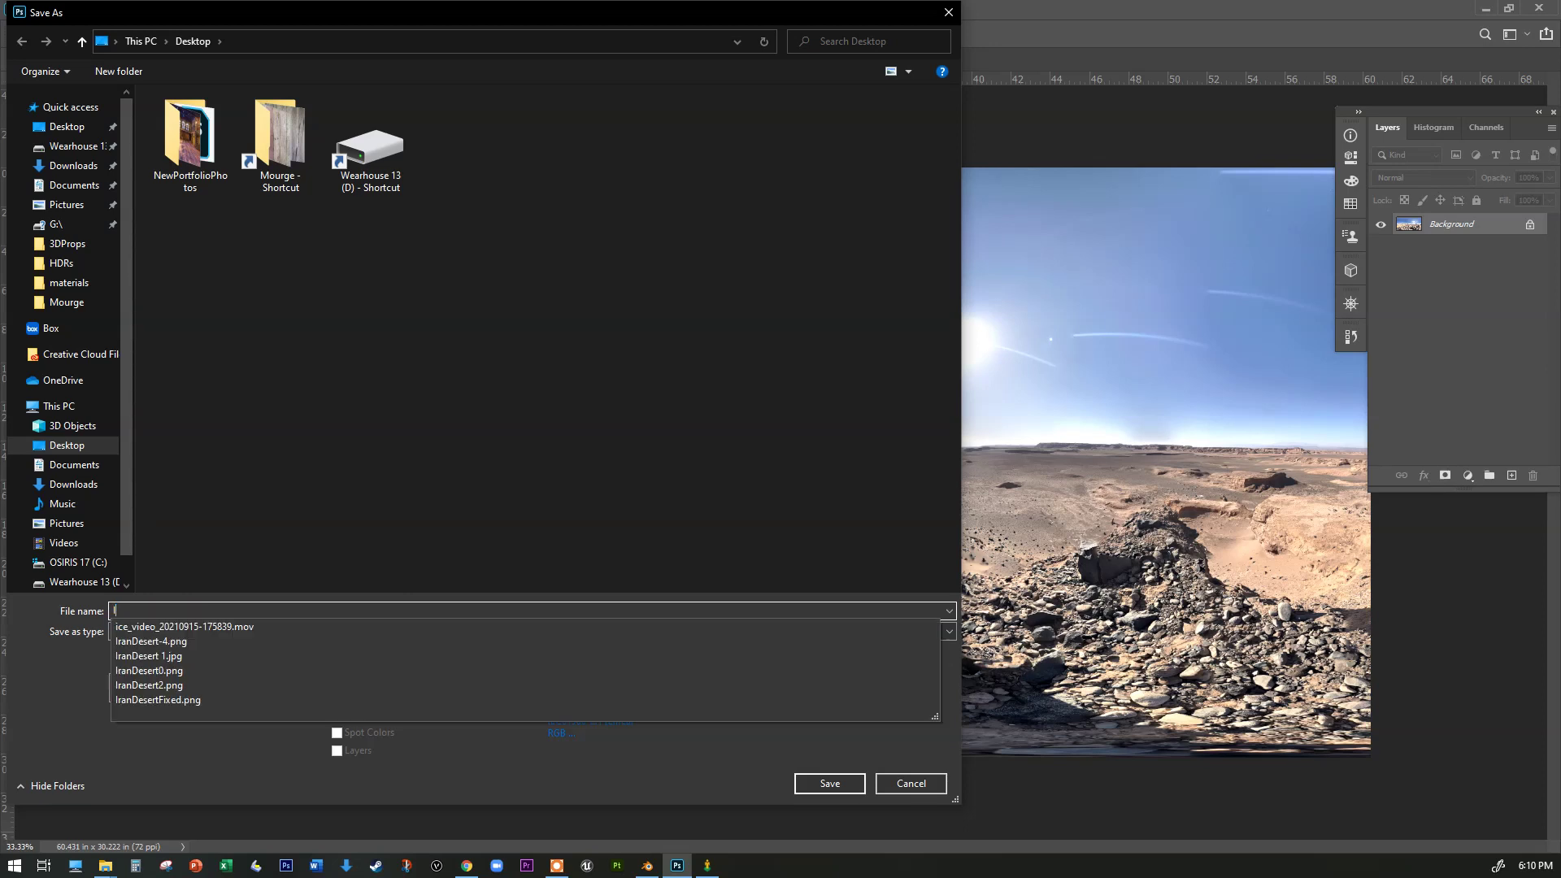
click(224, 725)
click(198, 634)
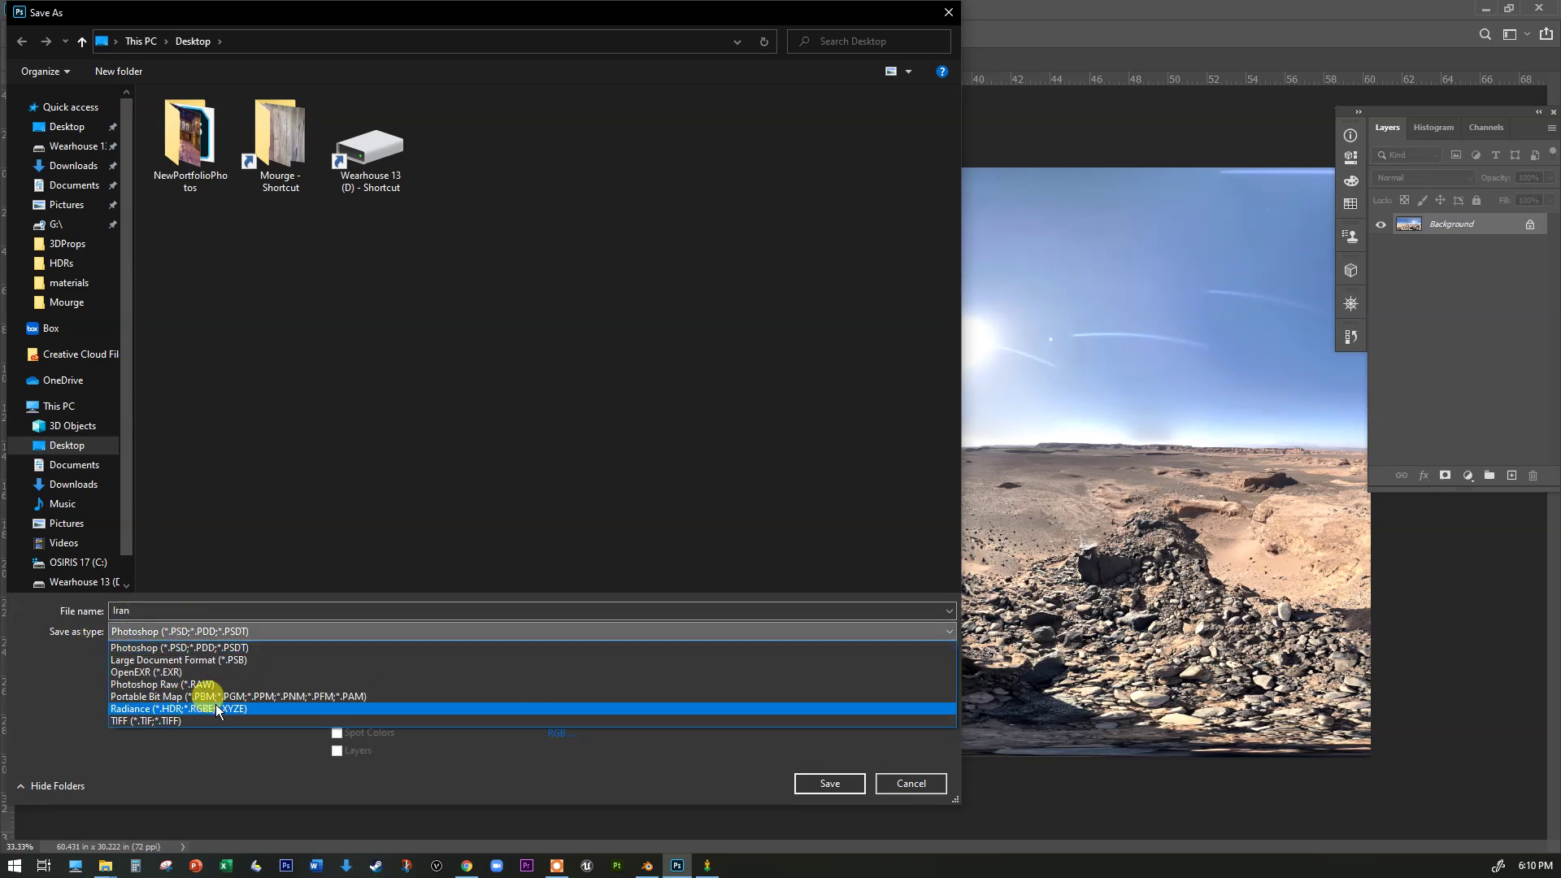
click(245, 708)
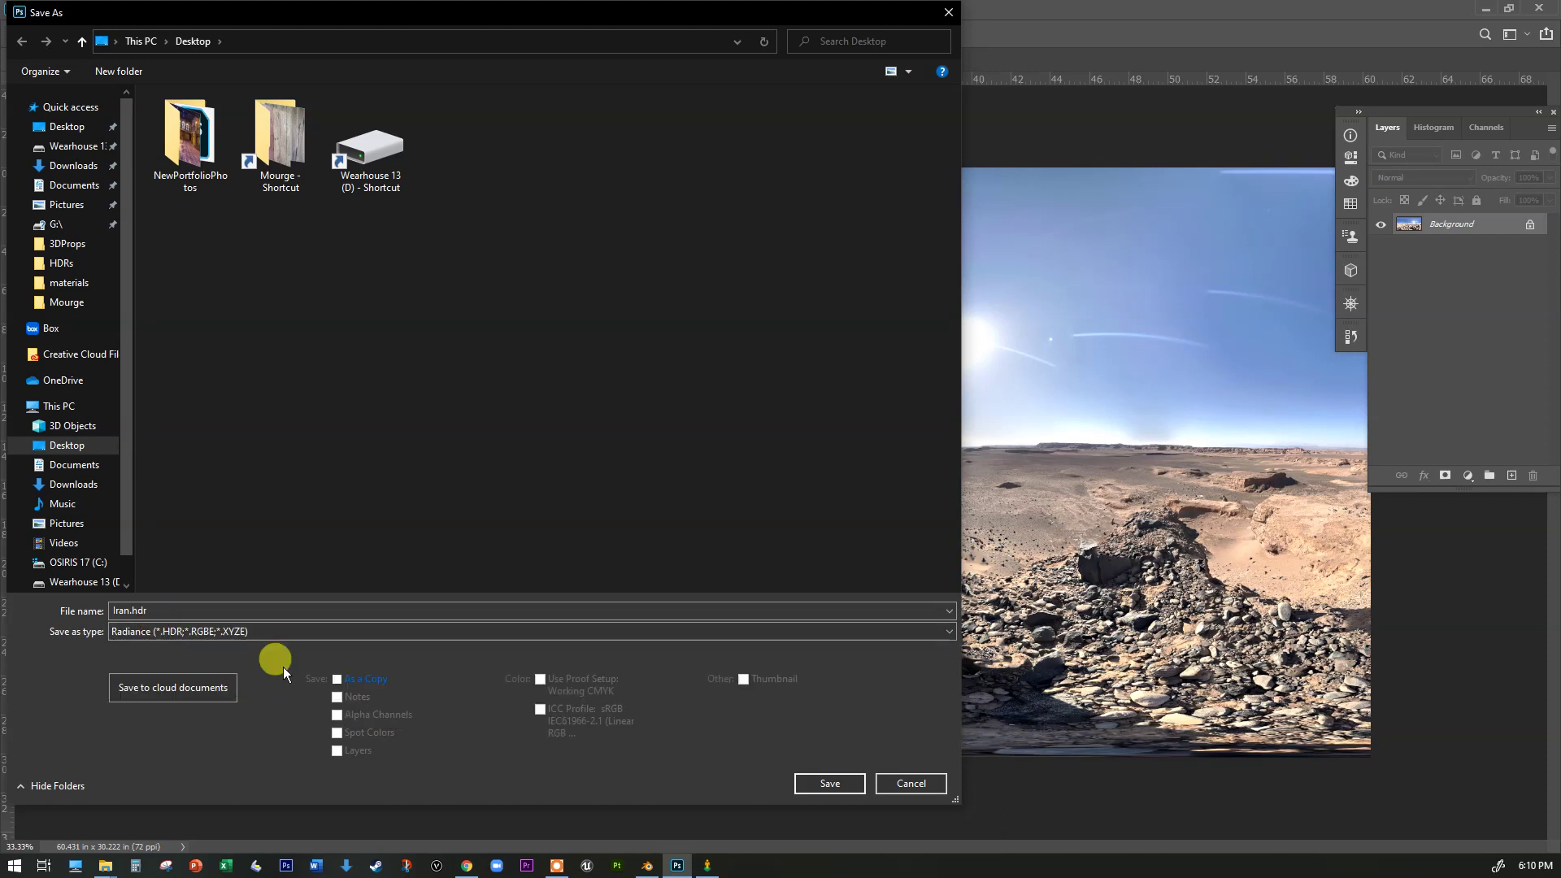
click(835, 779)
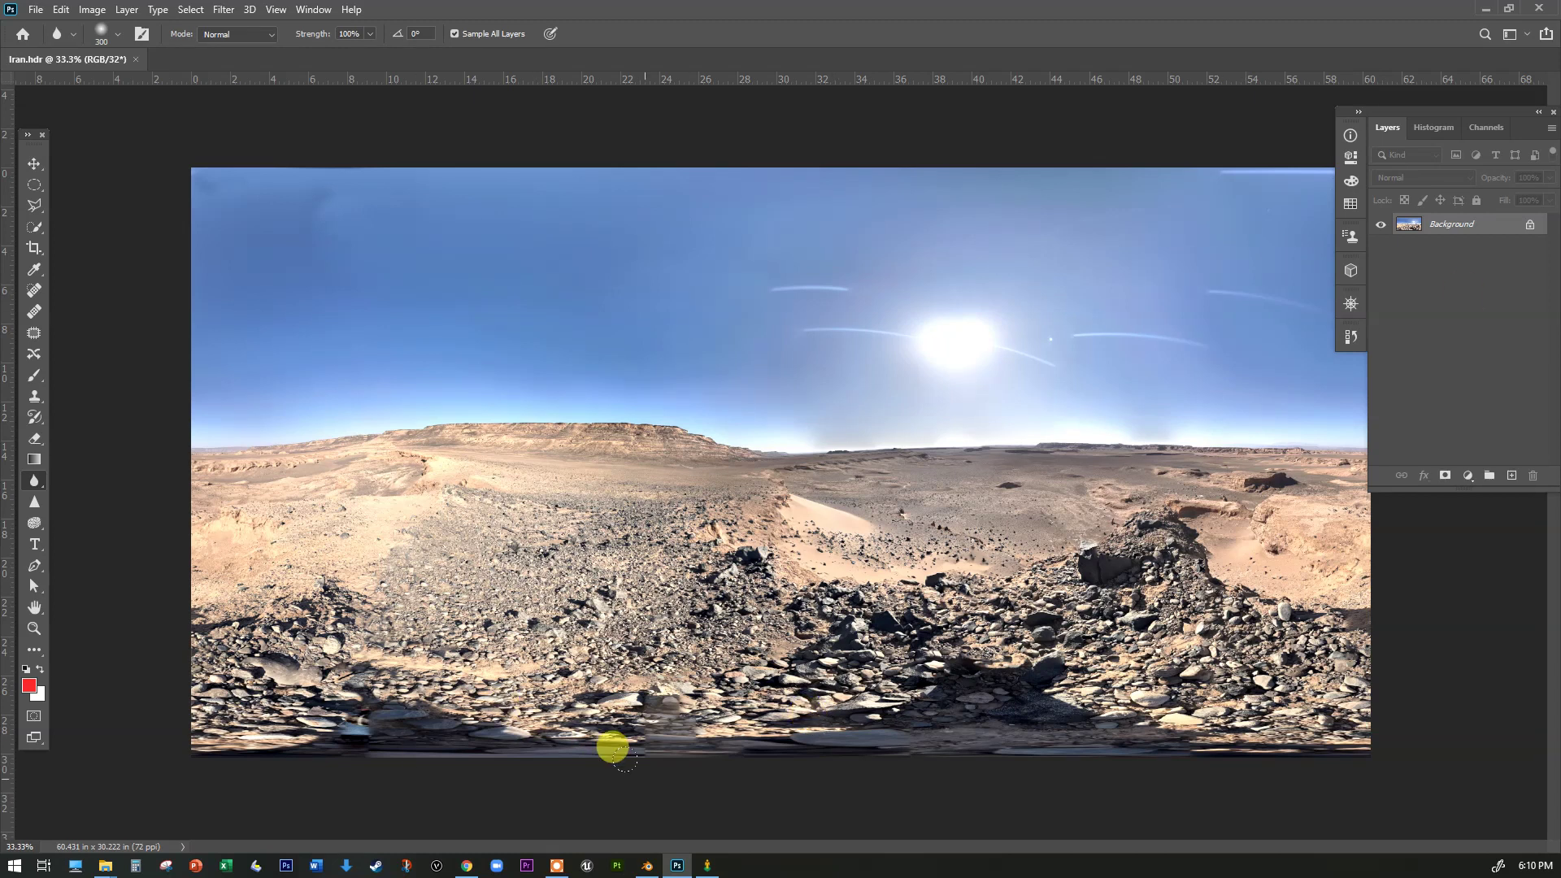
Switch to Blender and replace the world's AngkorWat 1.jpg environment texture with Iran.hdr from the Desktop
click(647, 865)
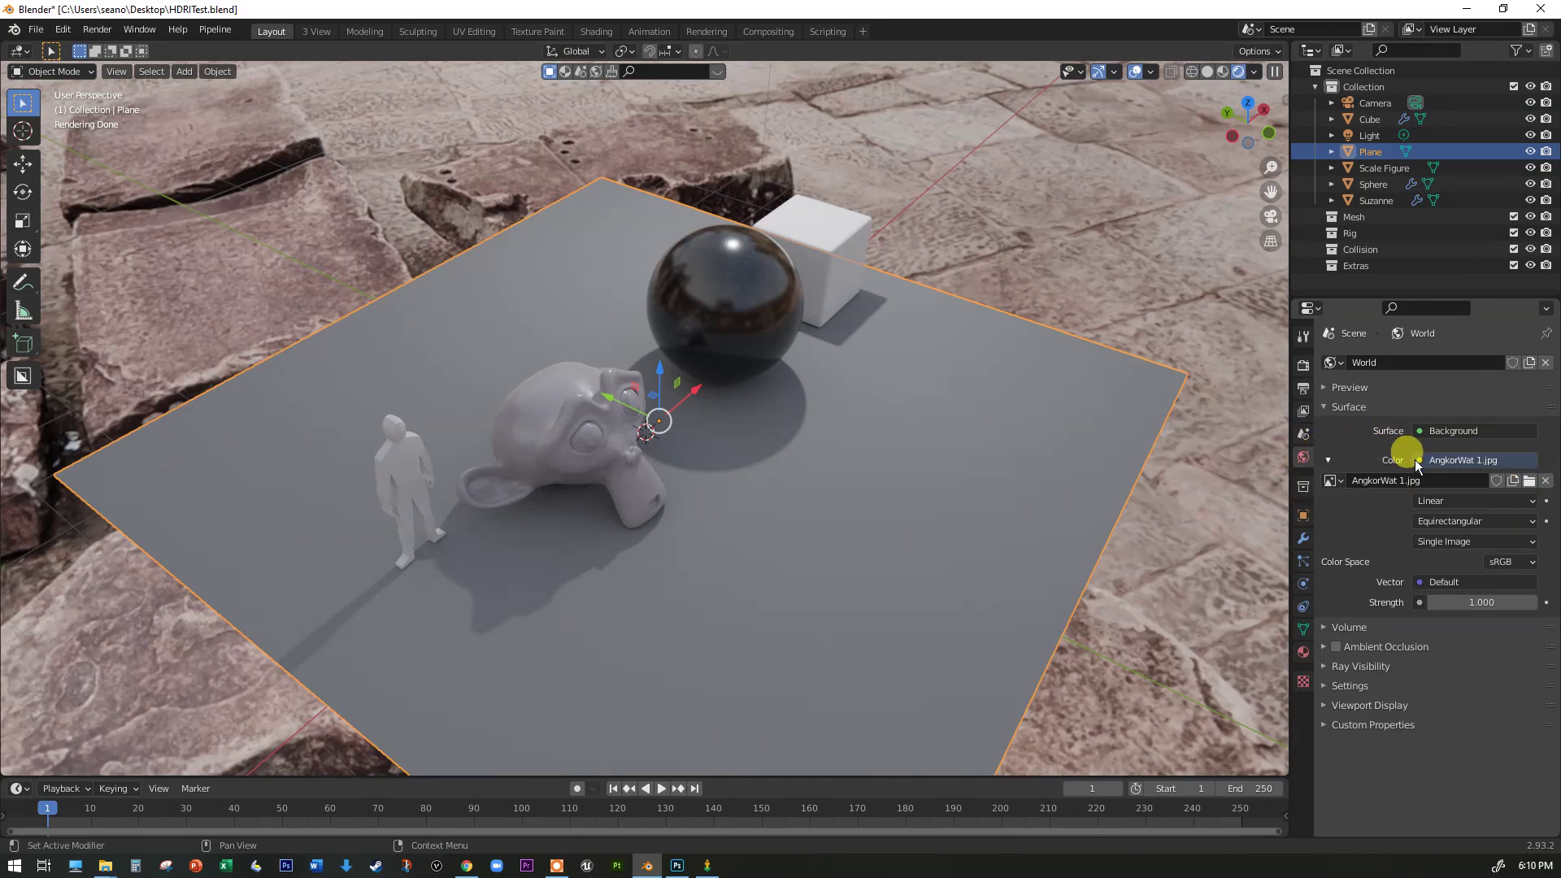
click(1544, 480)
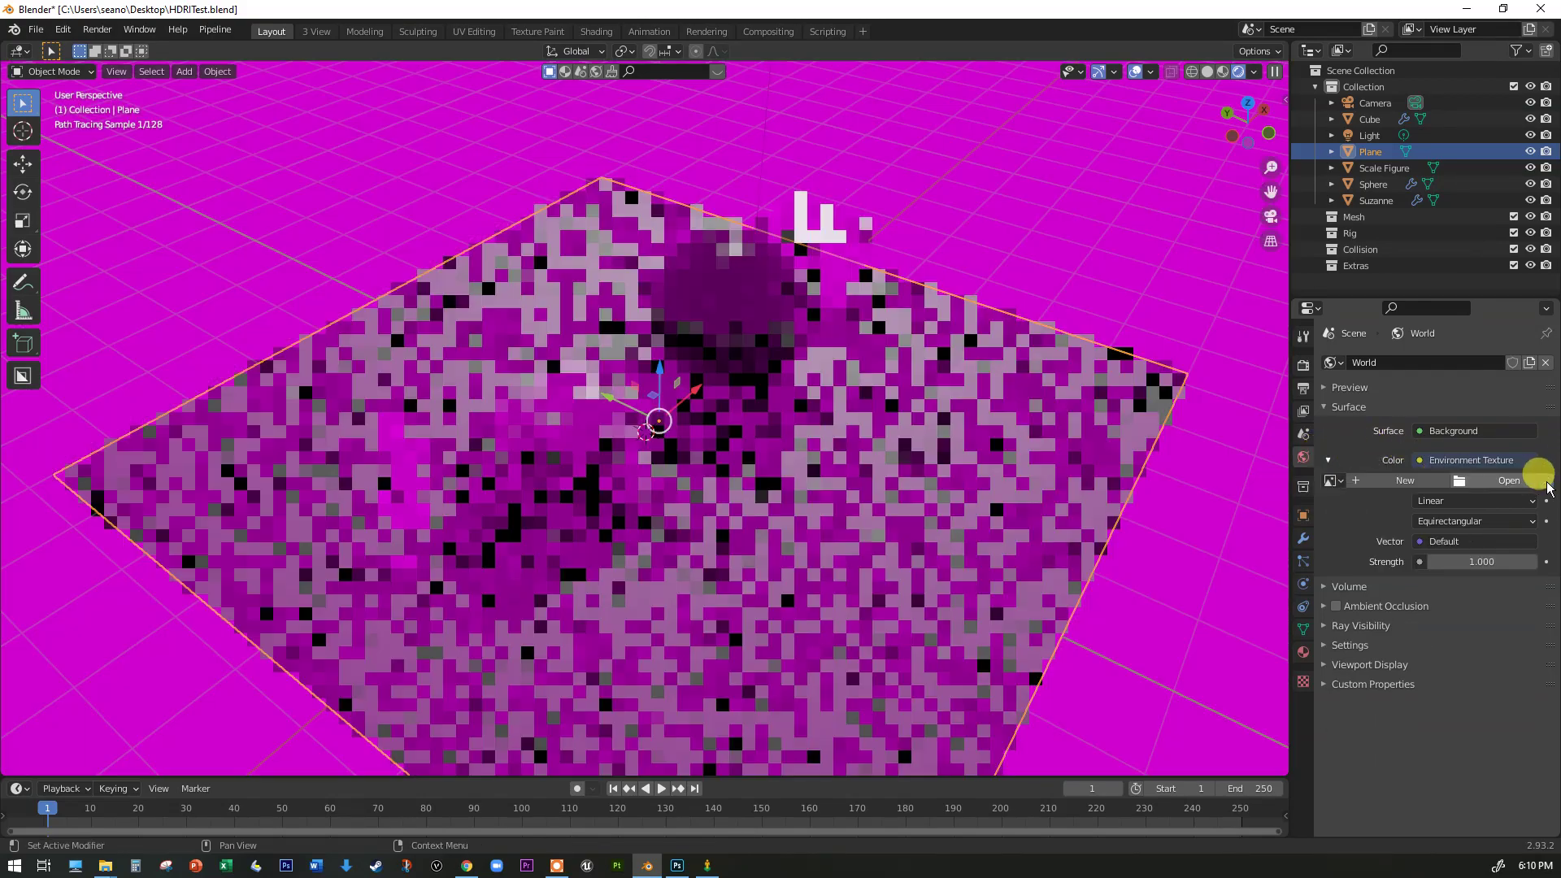
click(1468, 478)
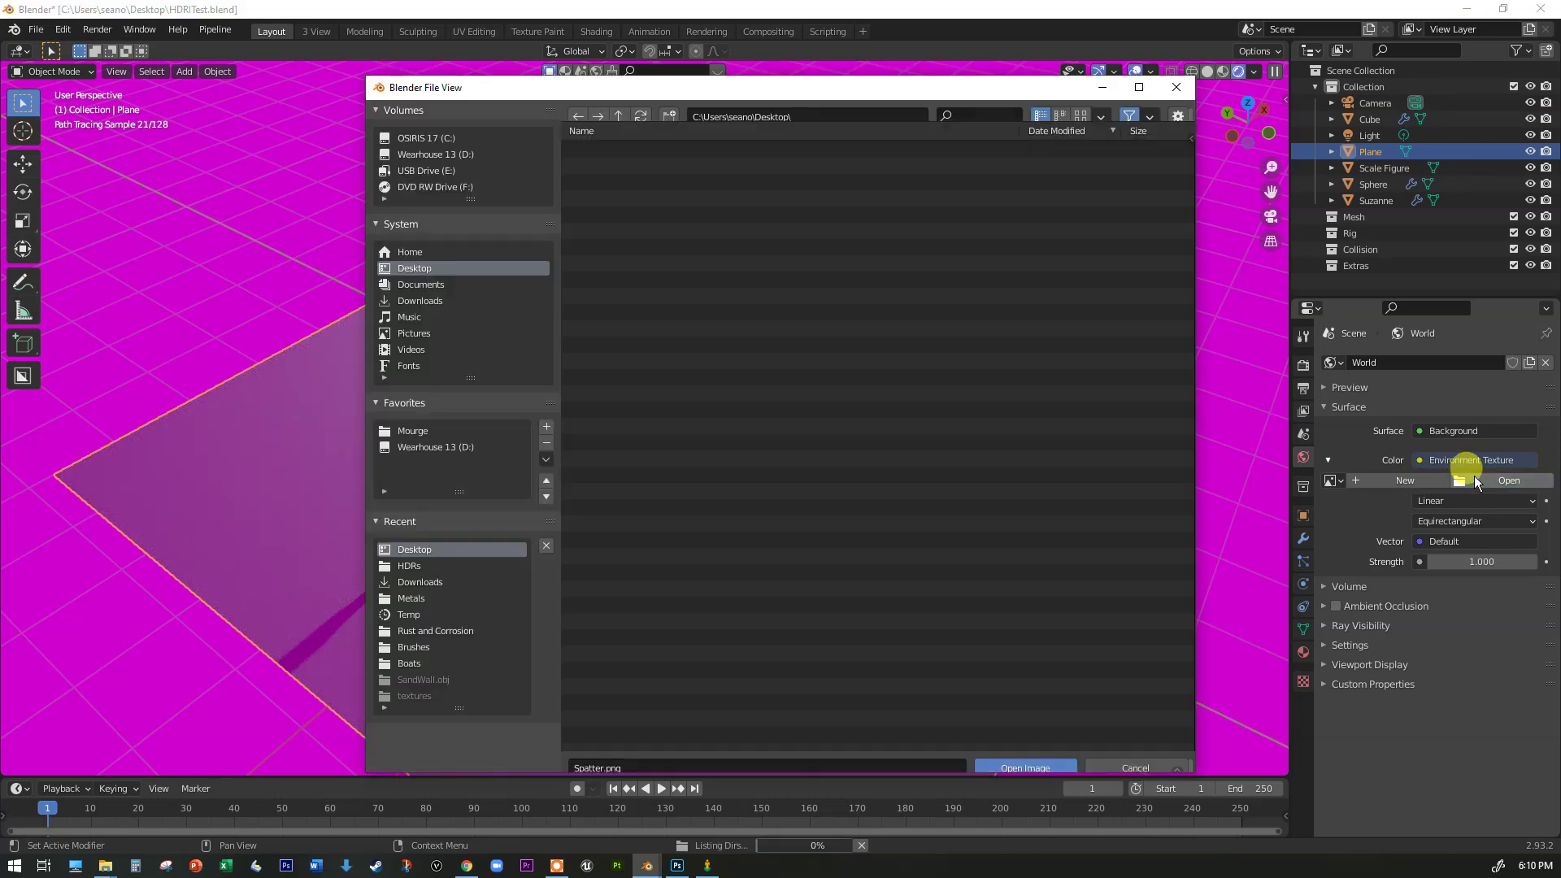
click(584, 229)
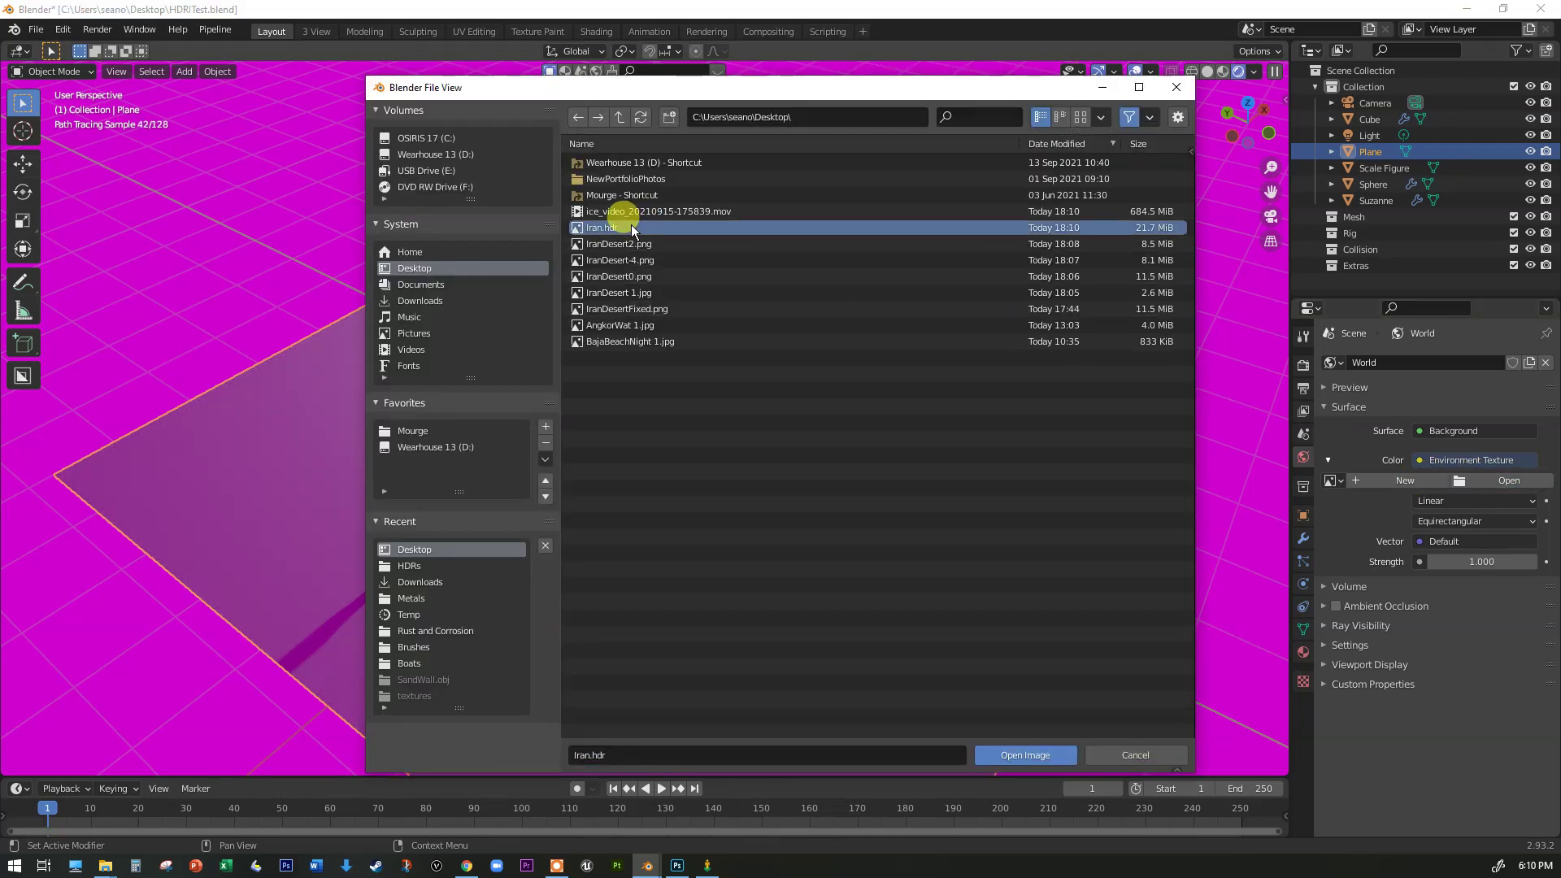
click(1021, 753)
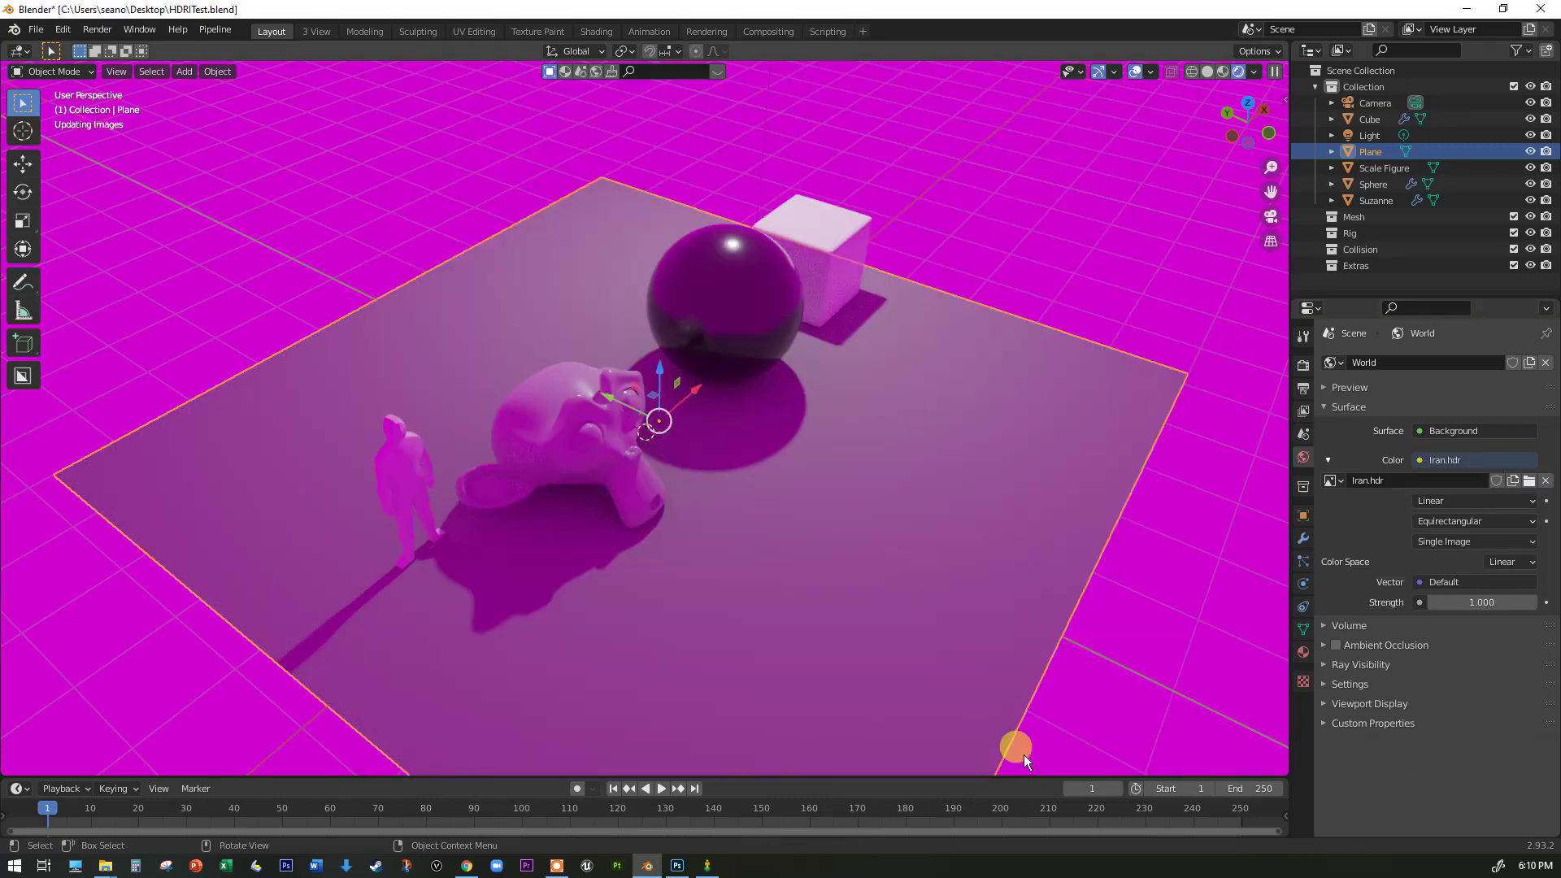
middle_drag(1007, 524, 832, 413)
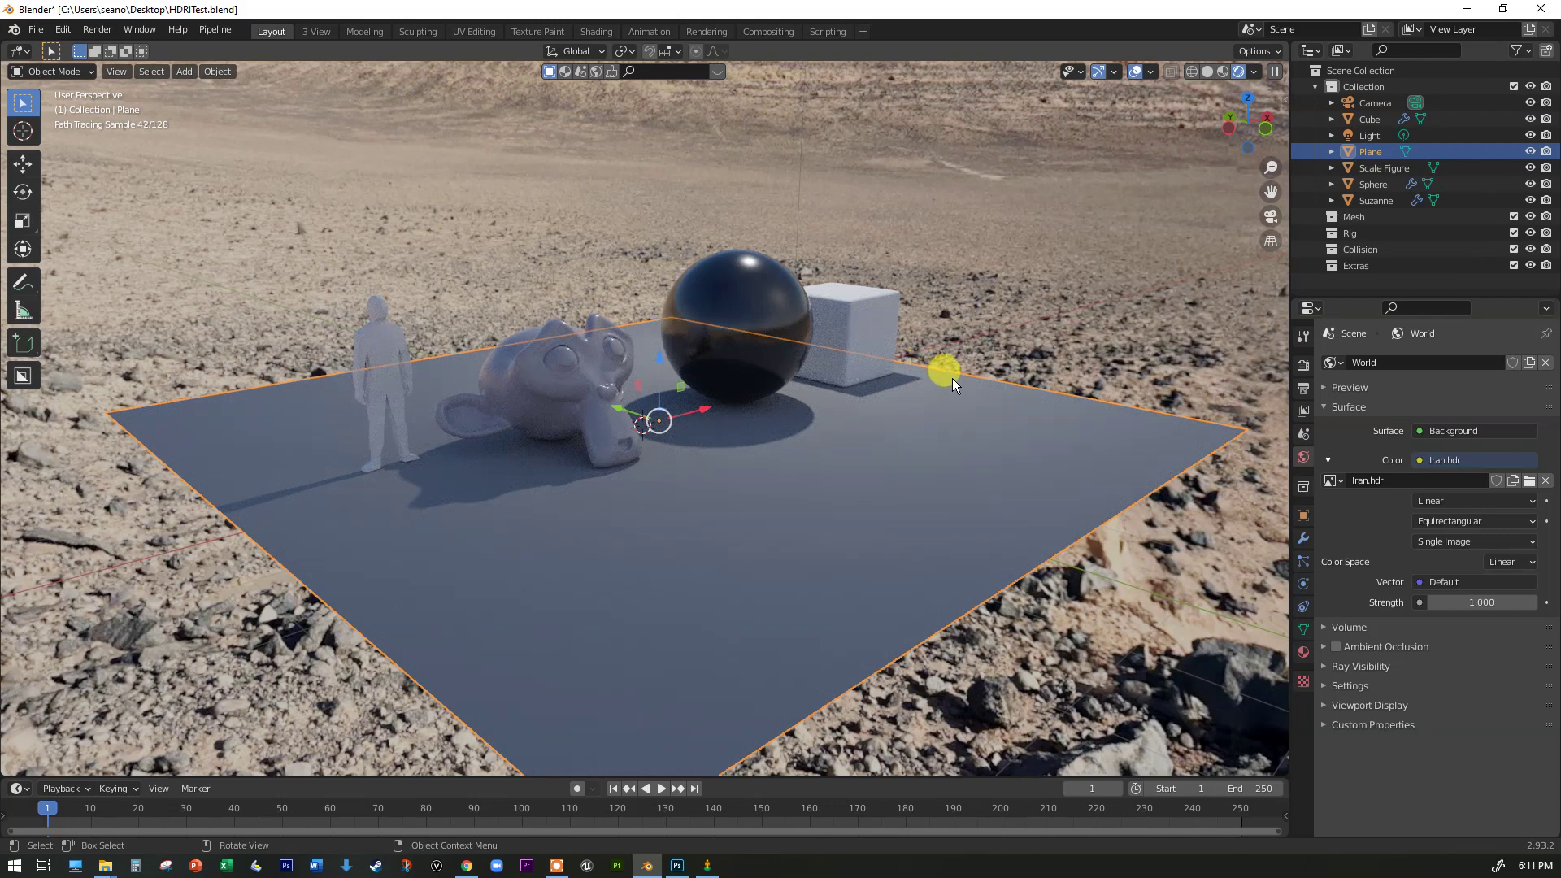
Change the render engine to Eevee and inspect the desert lighting and reflections around the objects
click(1303, 363)
click(1455, 362)
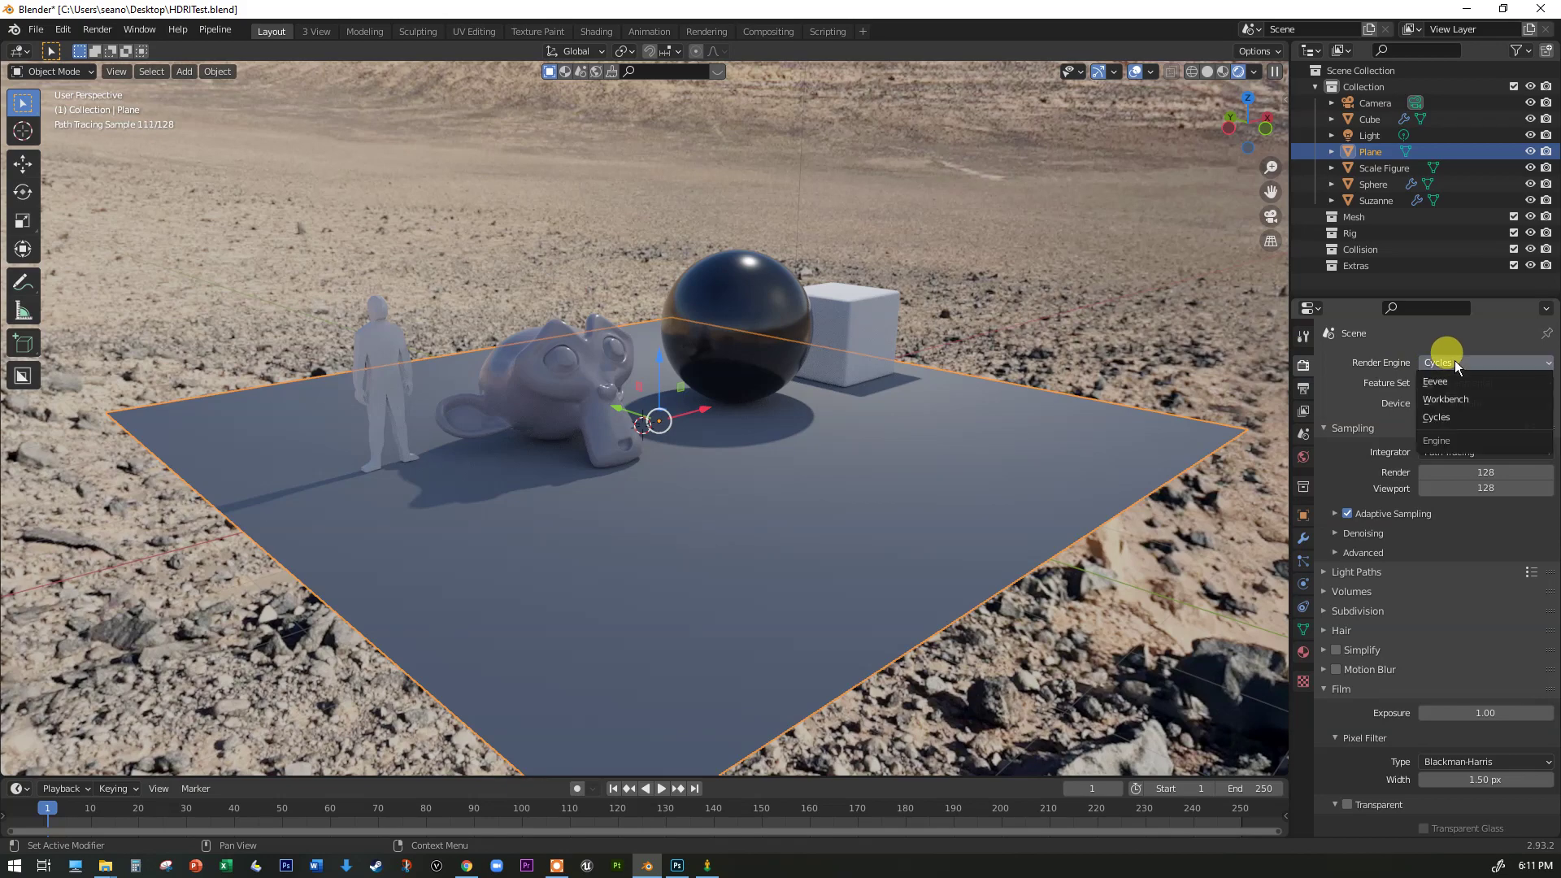
key(Return)
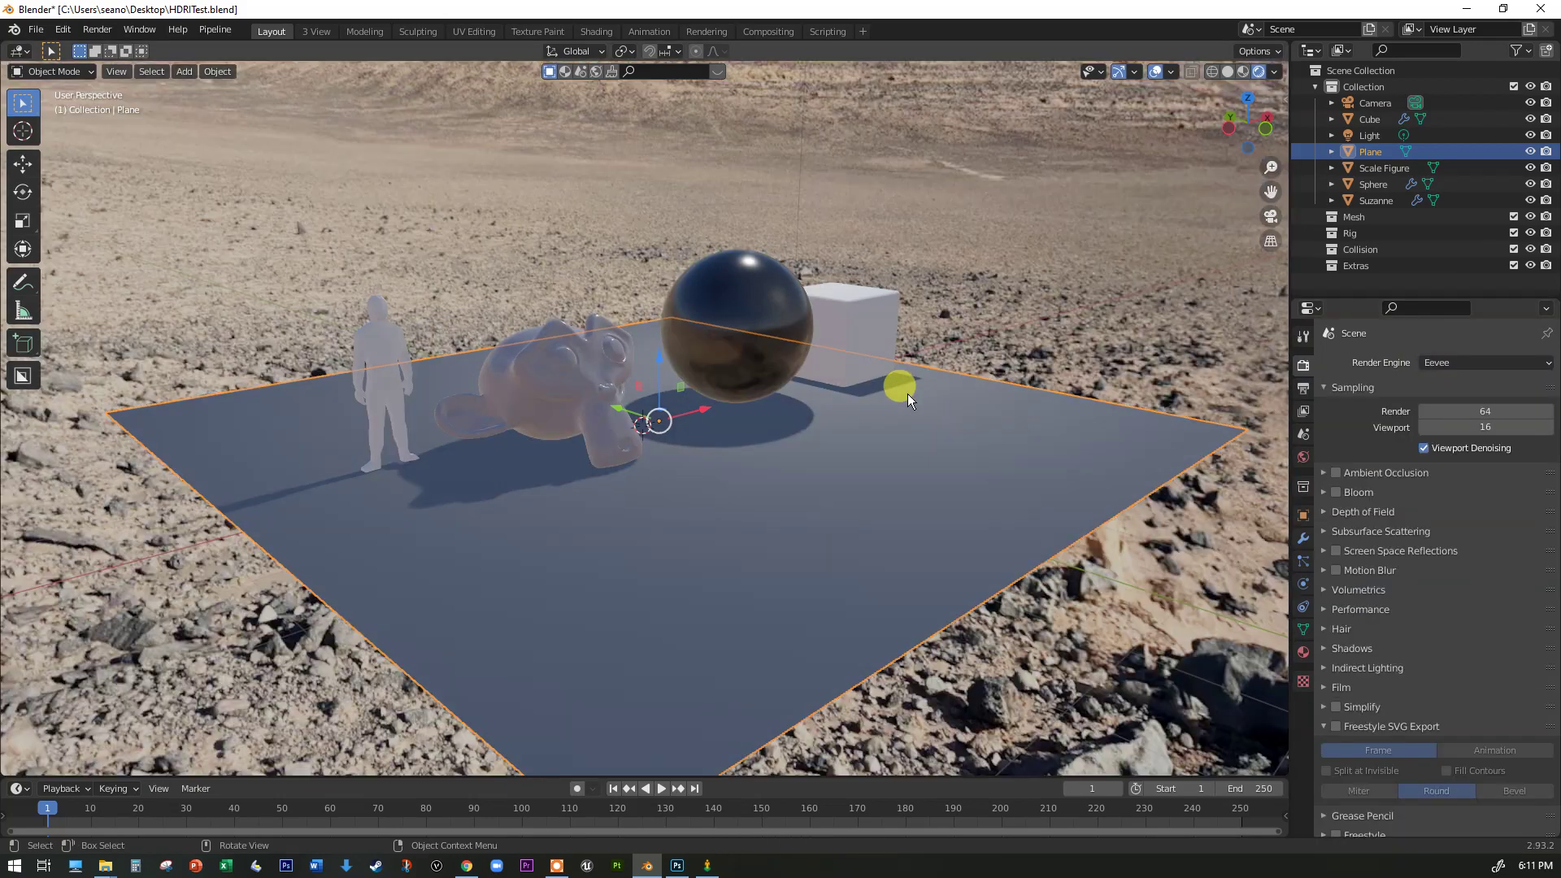
middle_drag(905, 403, 1267, 410)
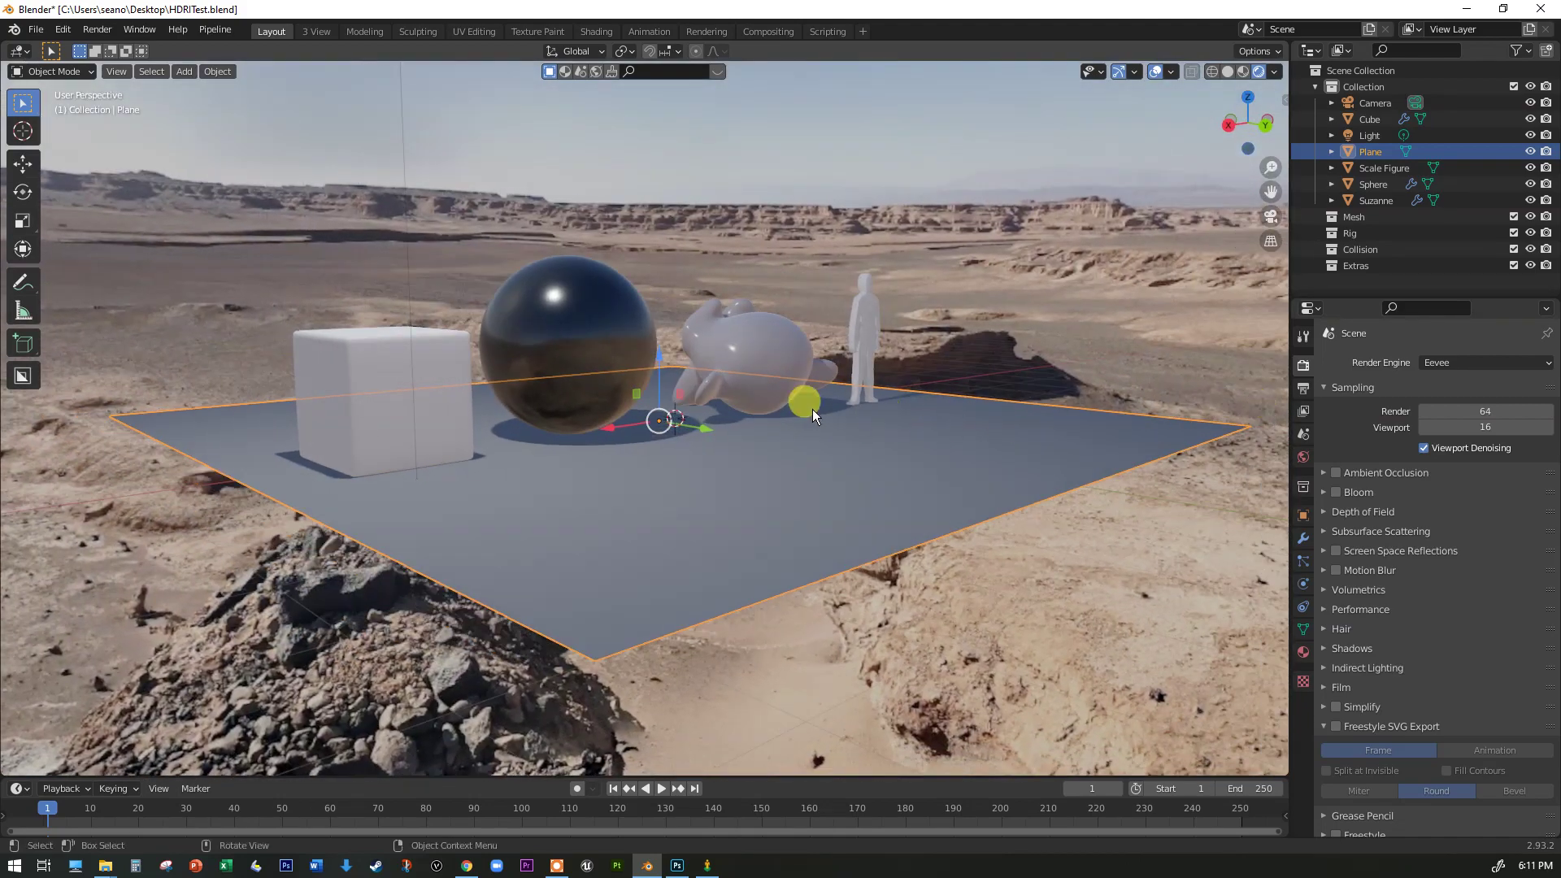
scroll(647, 348, up, 4)
middle_drag(629, 482, 845, 476)
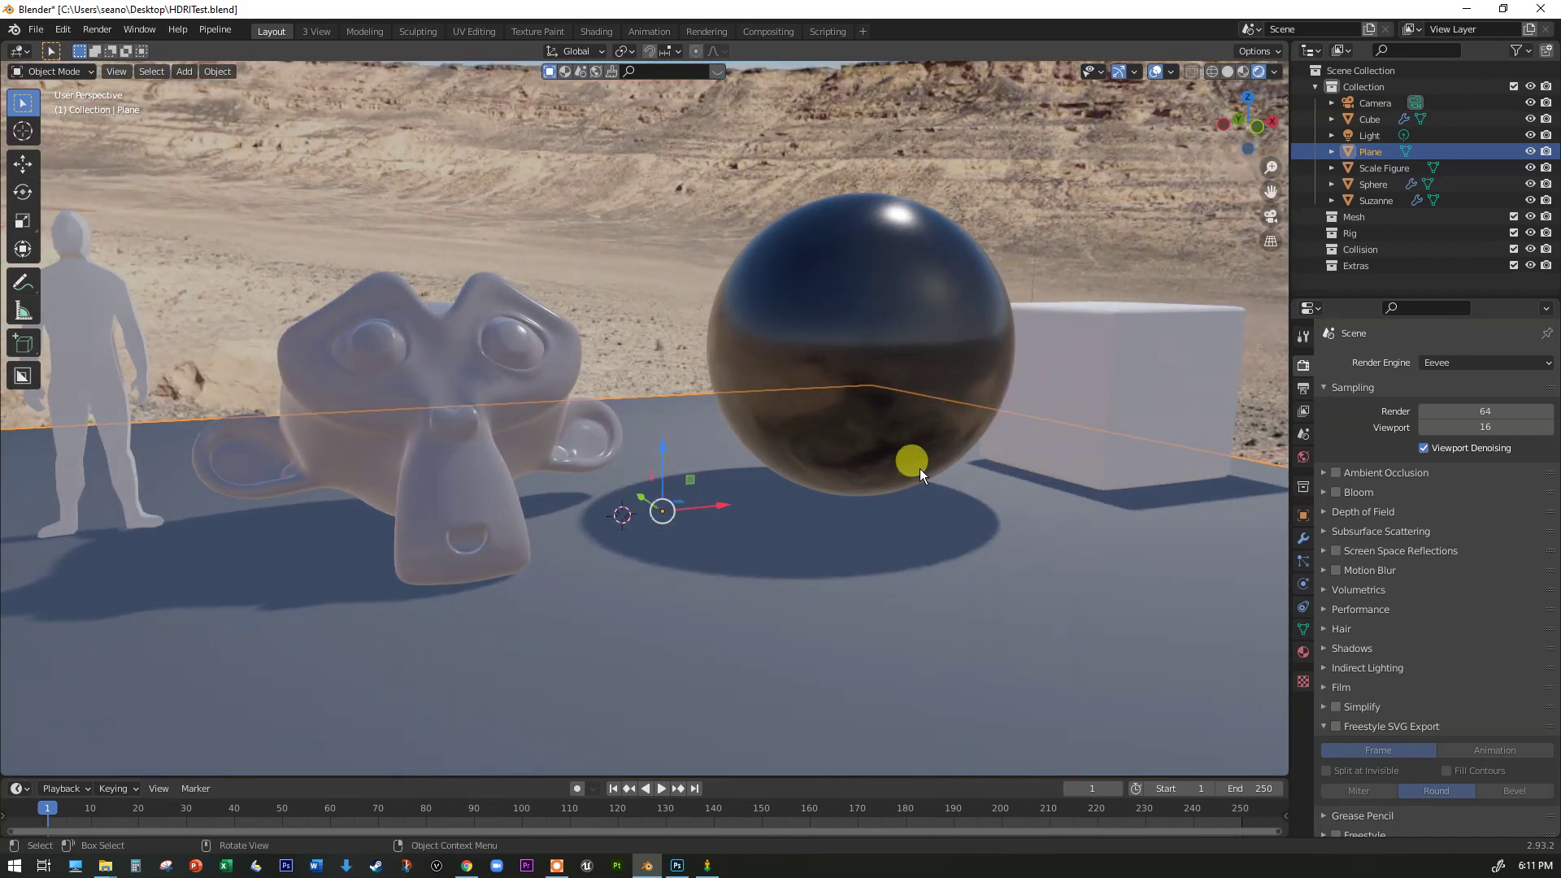
Toggle the Light object's visibility off and on to compare the scene with and without it
click(1529, 136)
click(1529, 136)
click(1529, 136)
click(1529, 136)
scroll(1047, 384, down, 5)
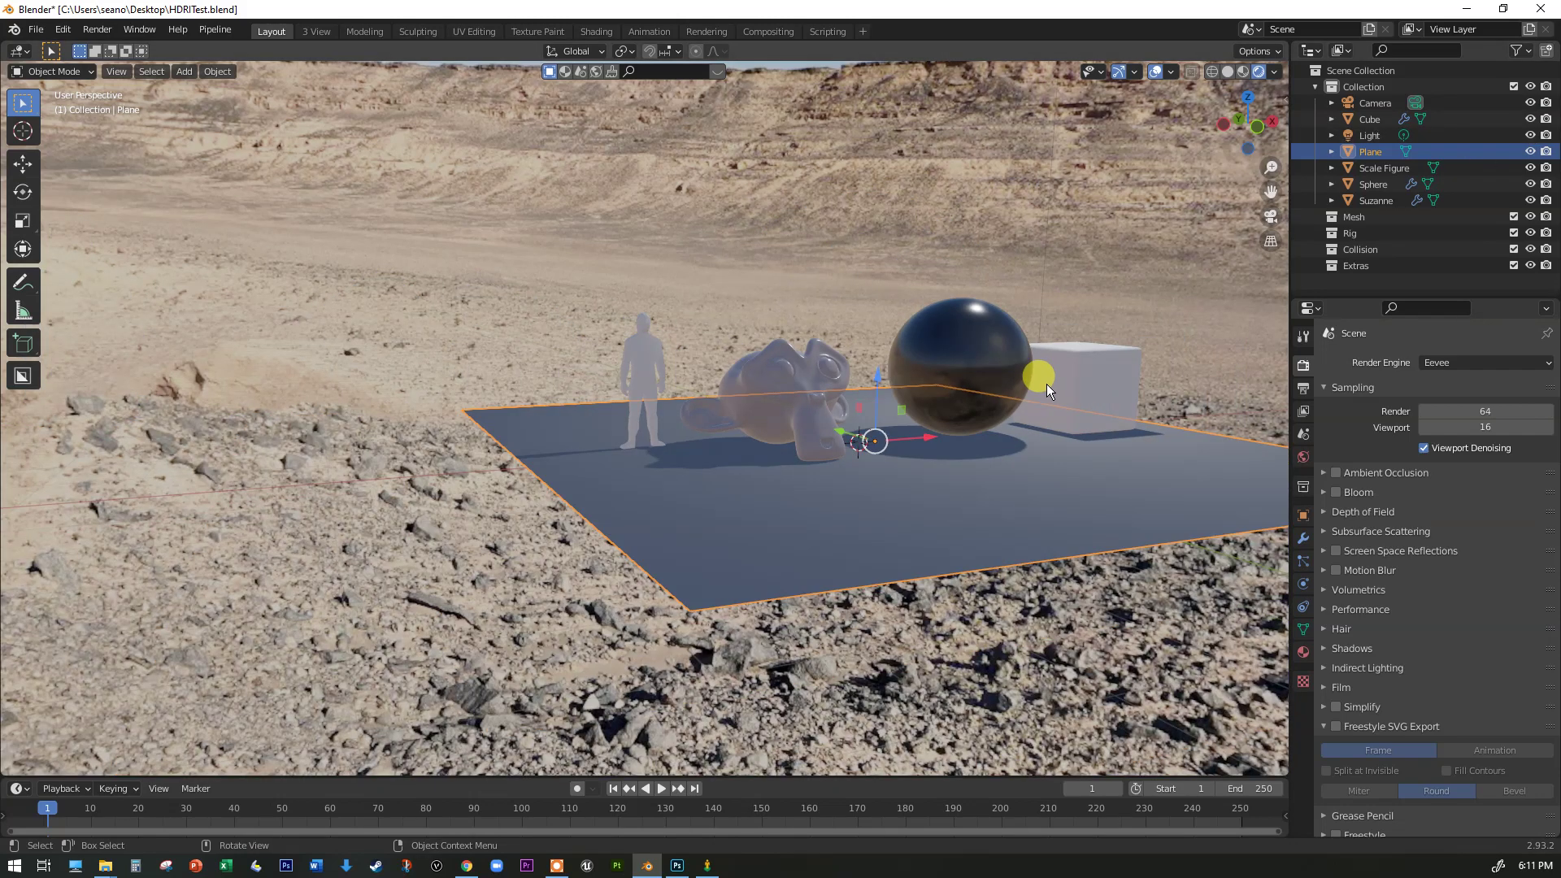
mouse_move(1045, 384)
middle_down()
mouse_move(1065, 380)
mouse_move(1040, 387)
middle_up()
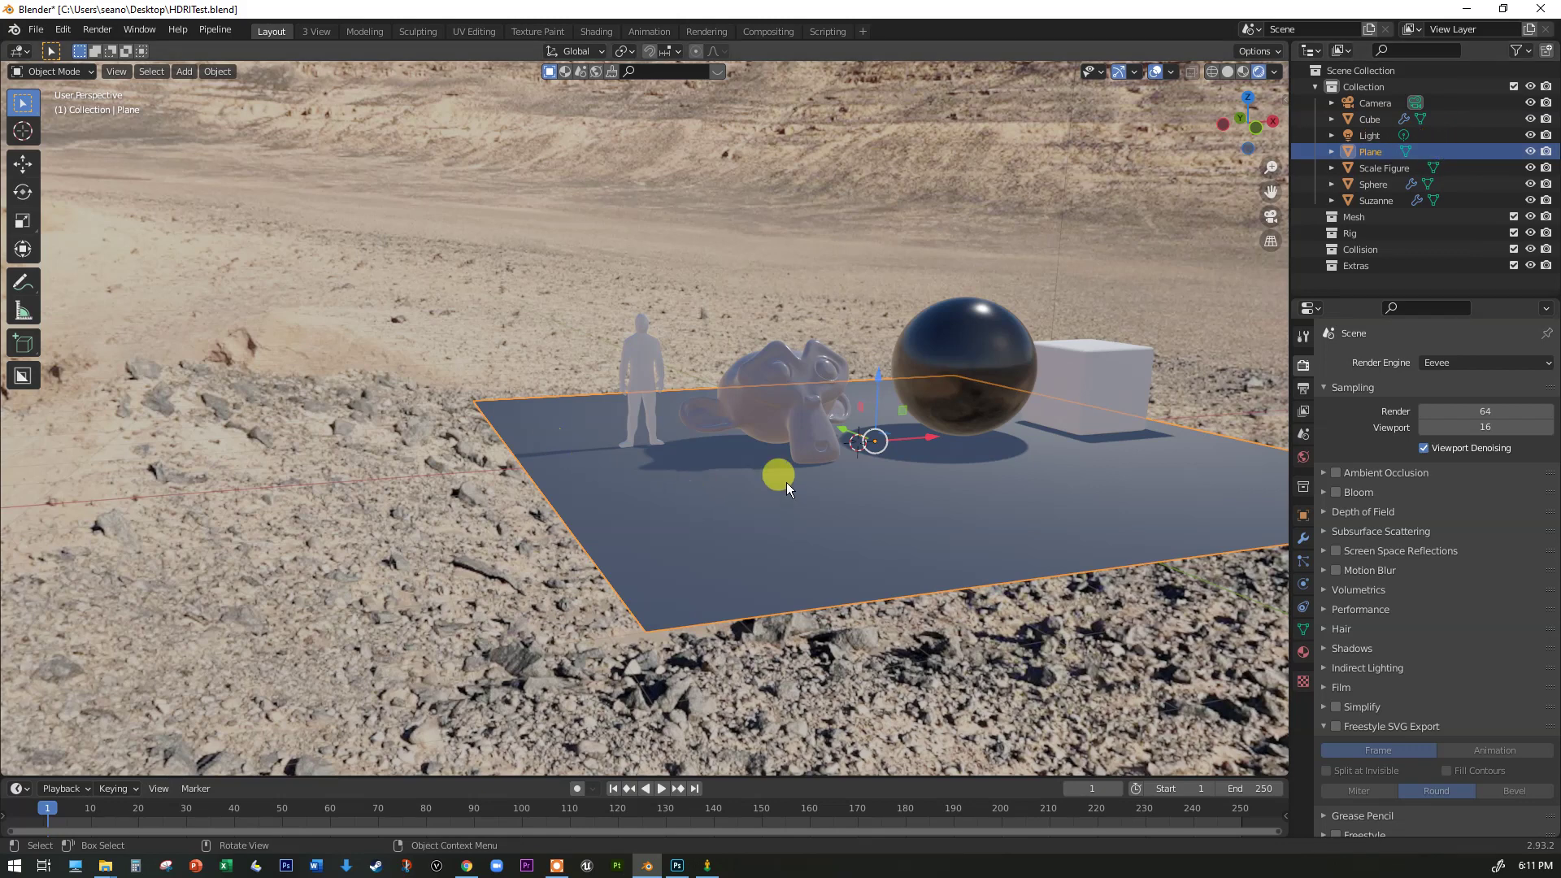
Set the render engine to Cycles and hide the Light object in the viewport
click(1490, 362)
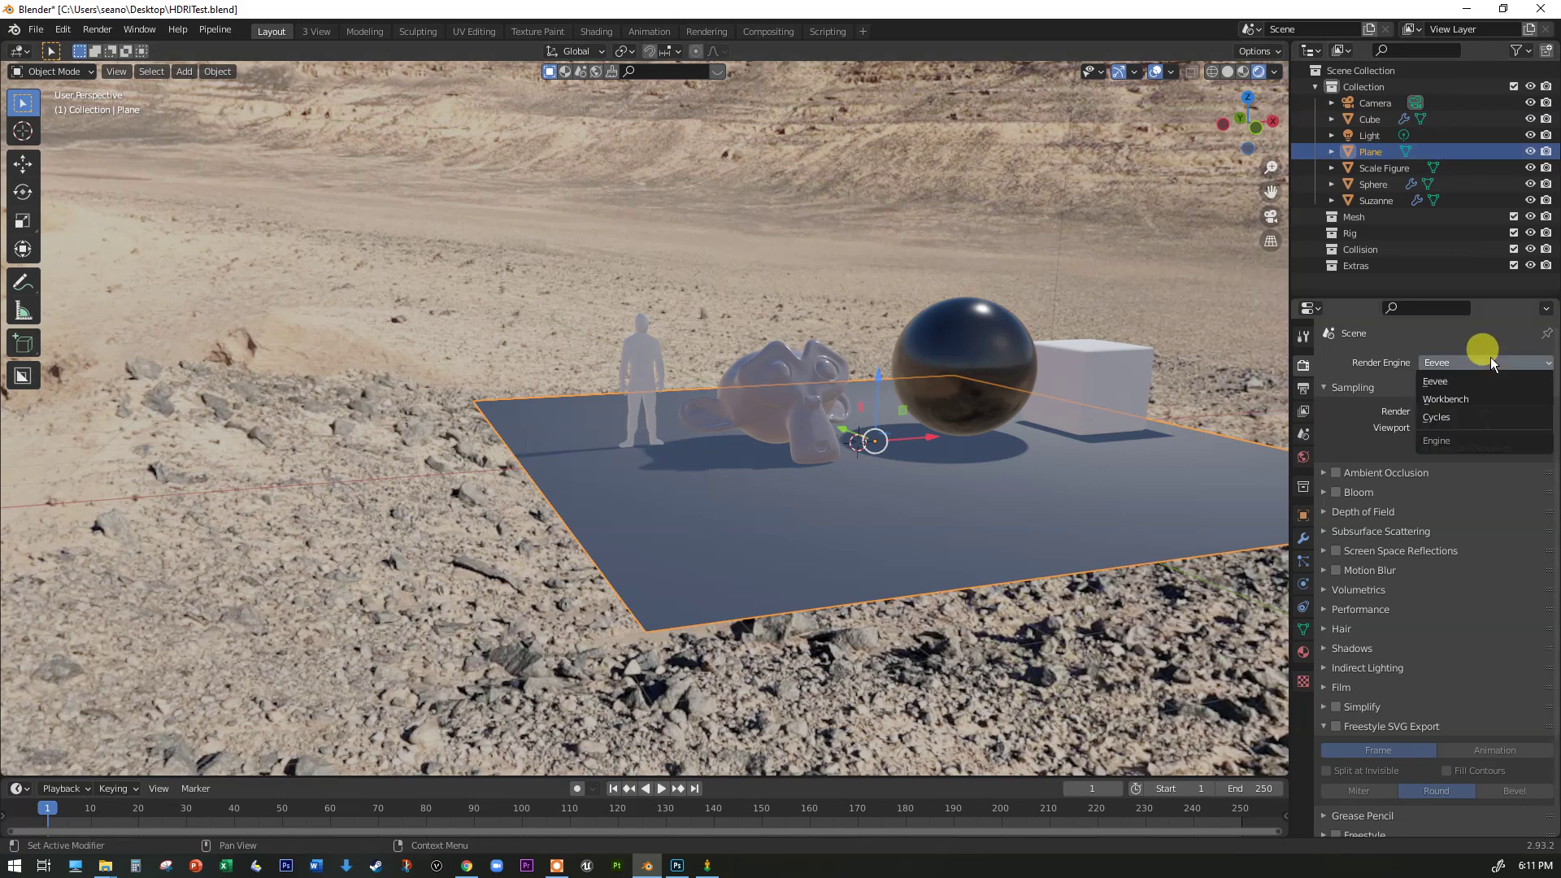
click(1432, 422)
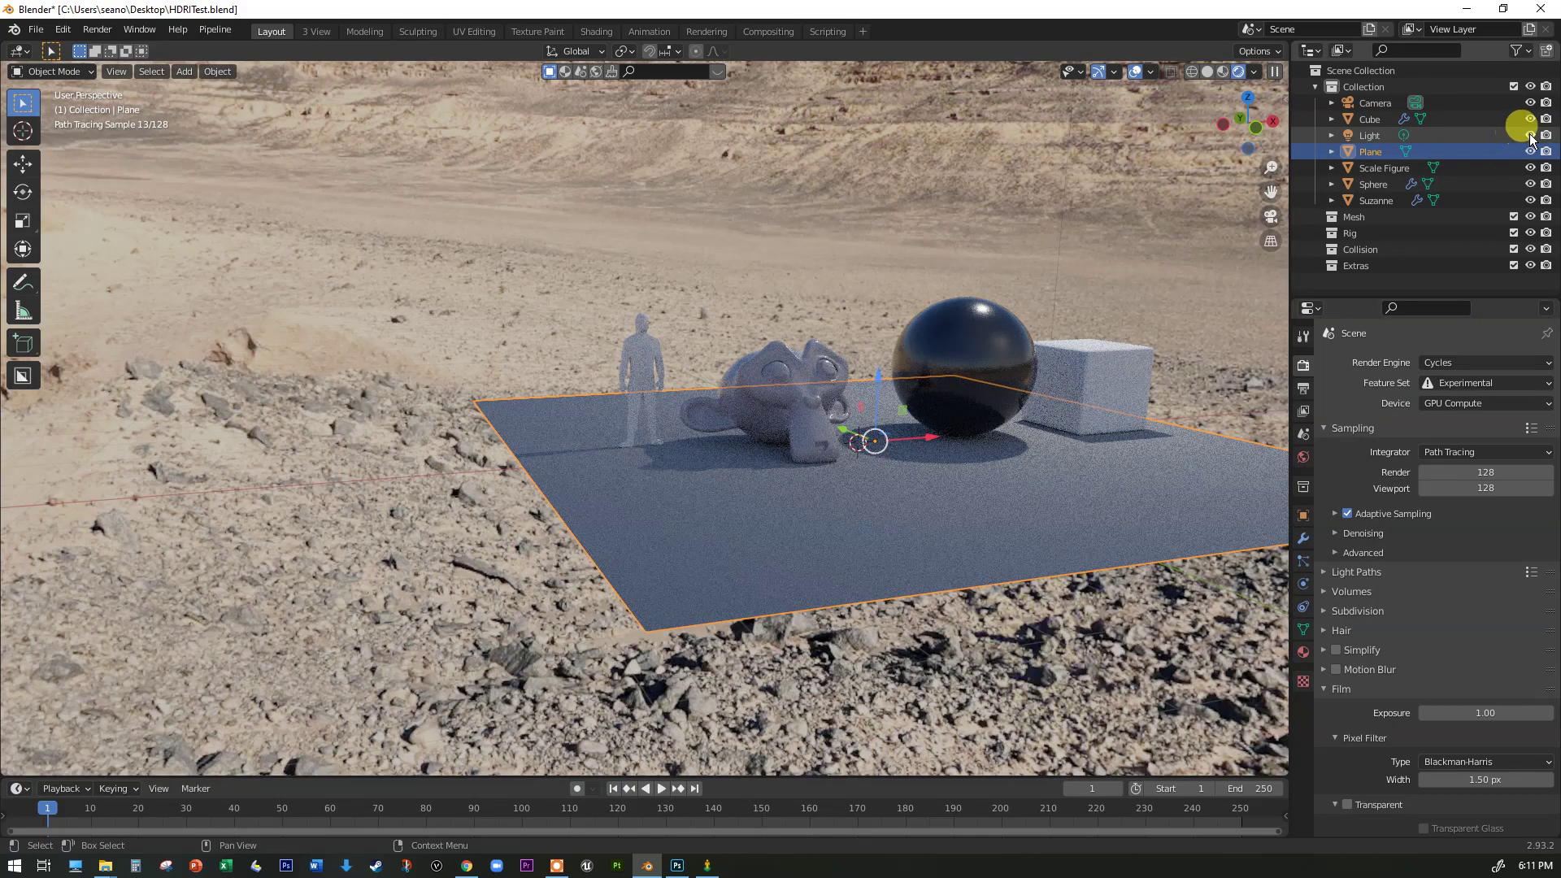
click(1530, 135)
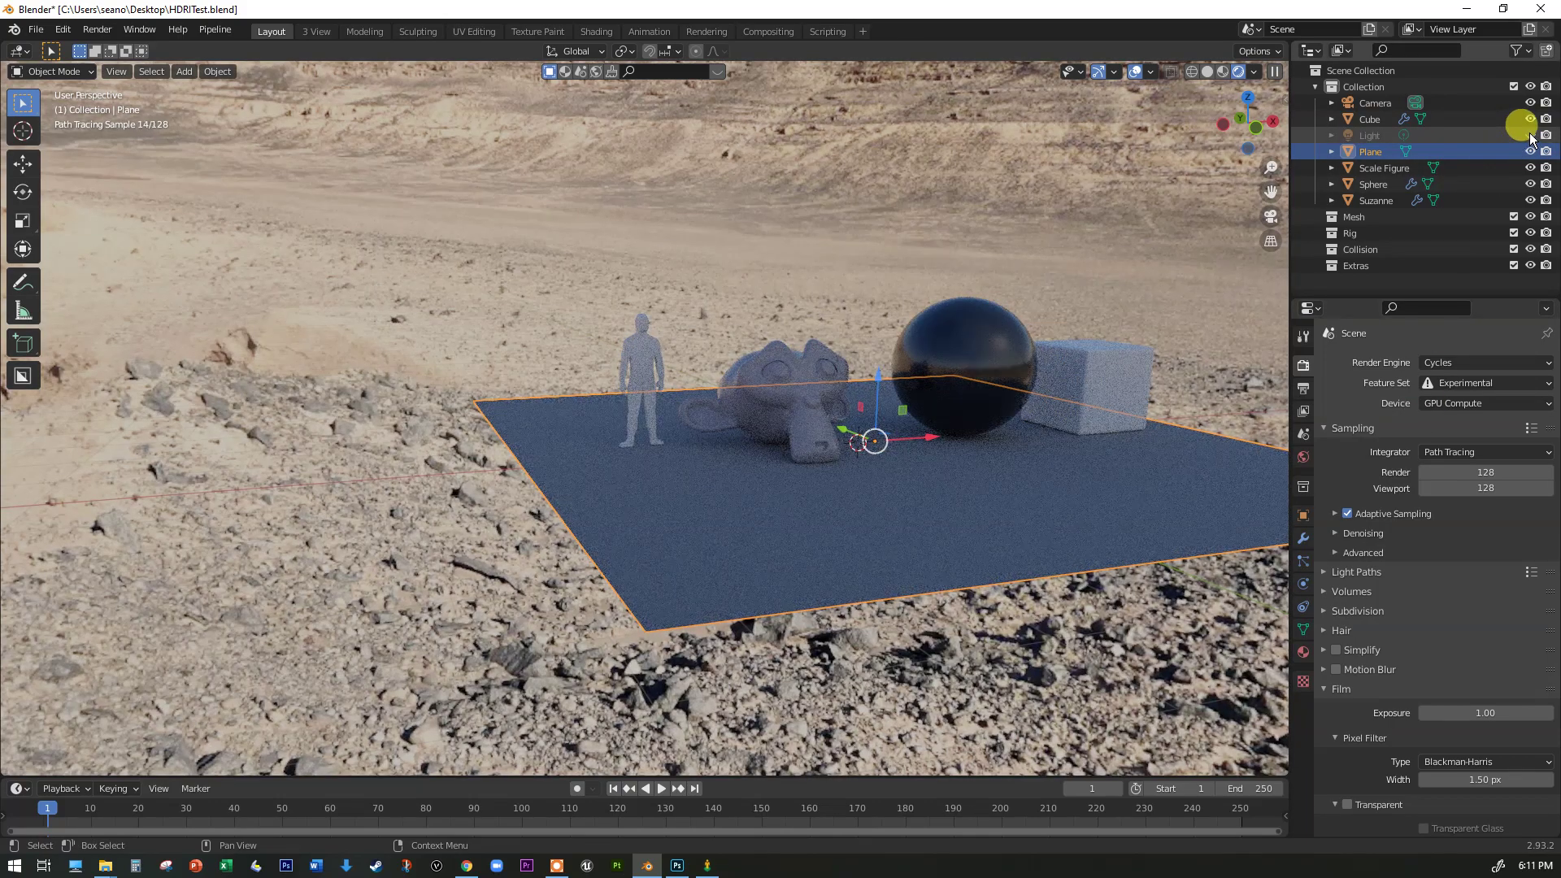
Set the strength of the world background using the Iran.hdr environment texture to 1.5
click(1304, 458)
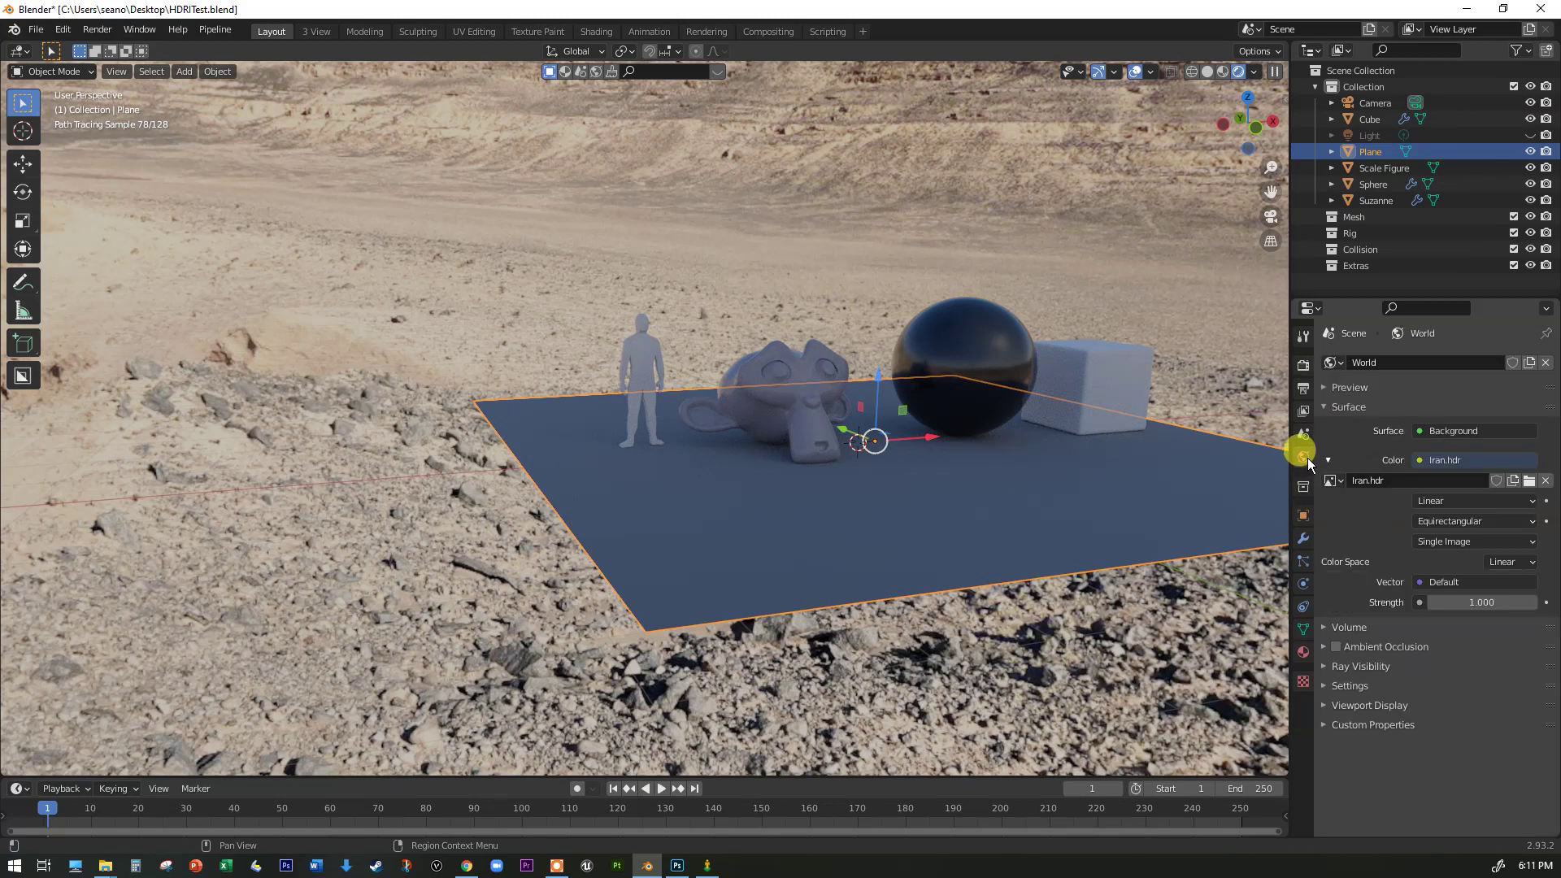
click(1461, 602)
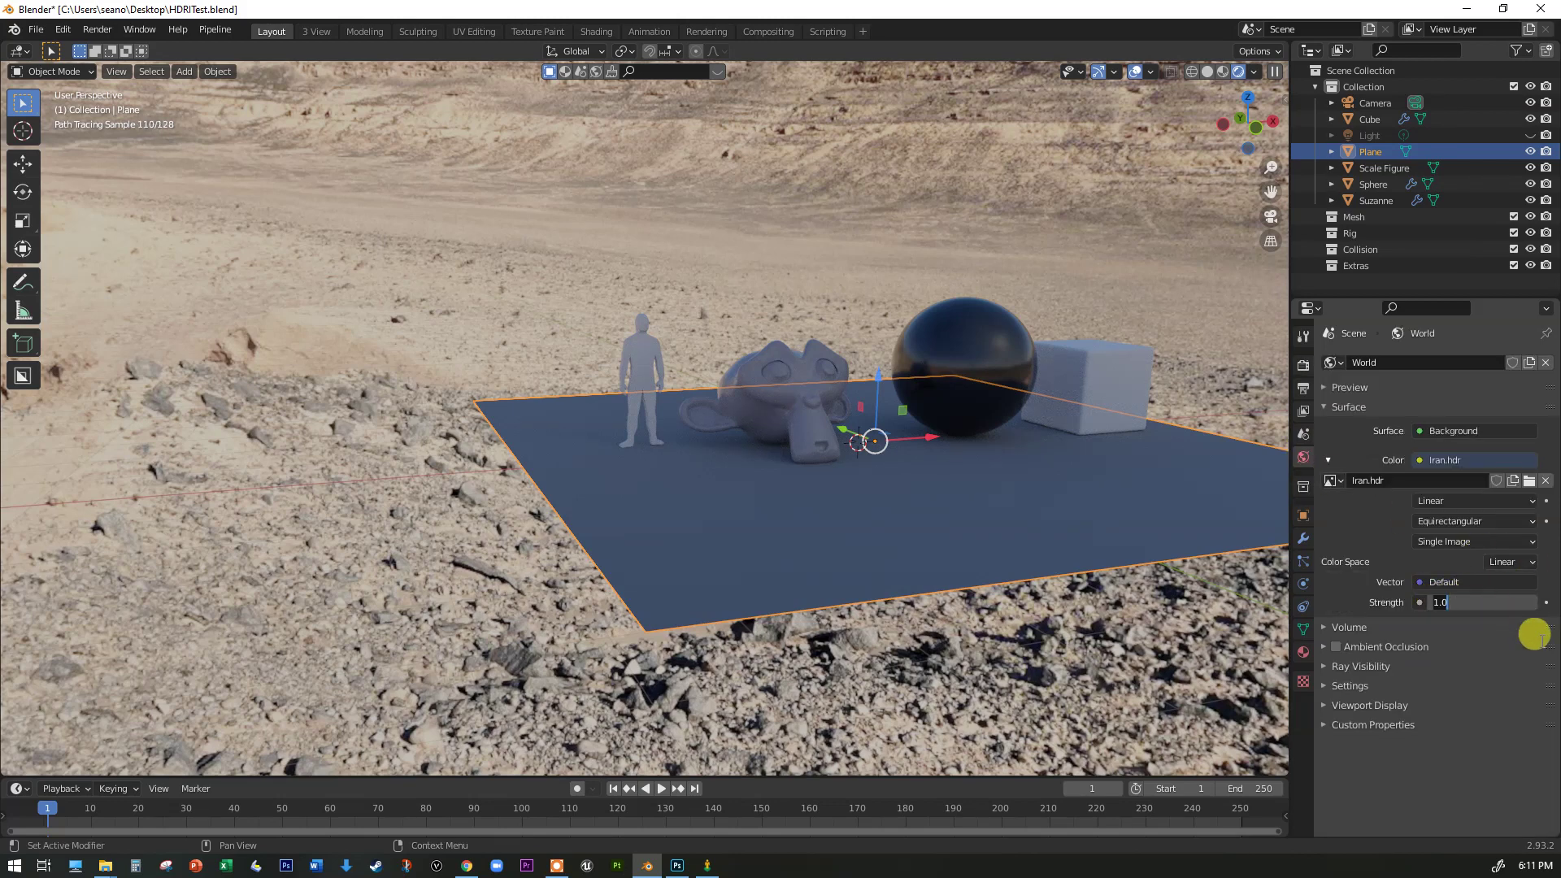
text(1.5)
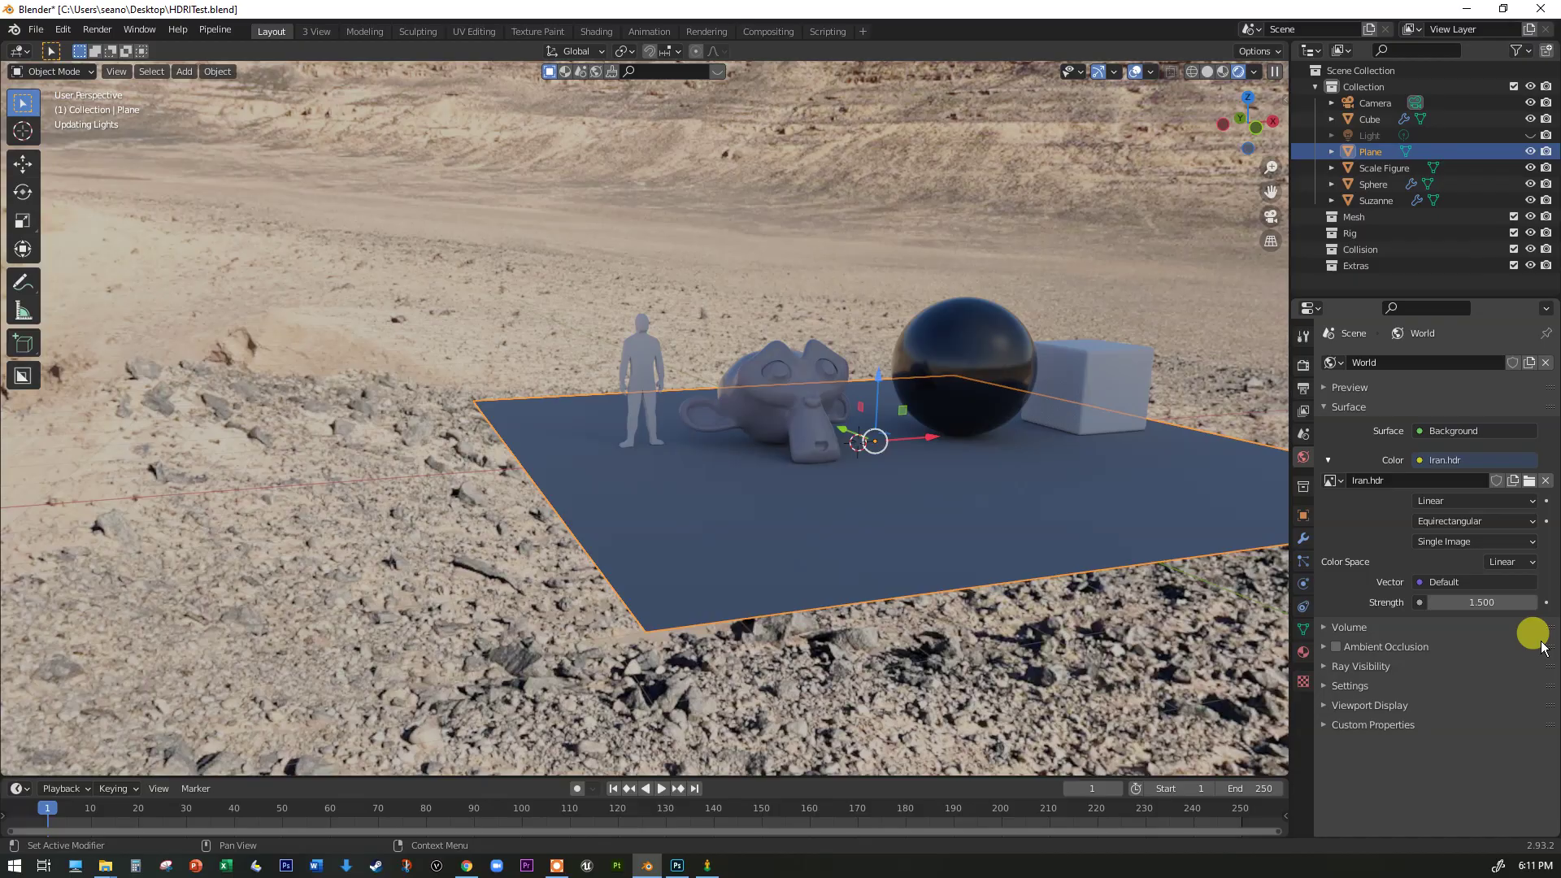
key(Return)
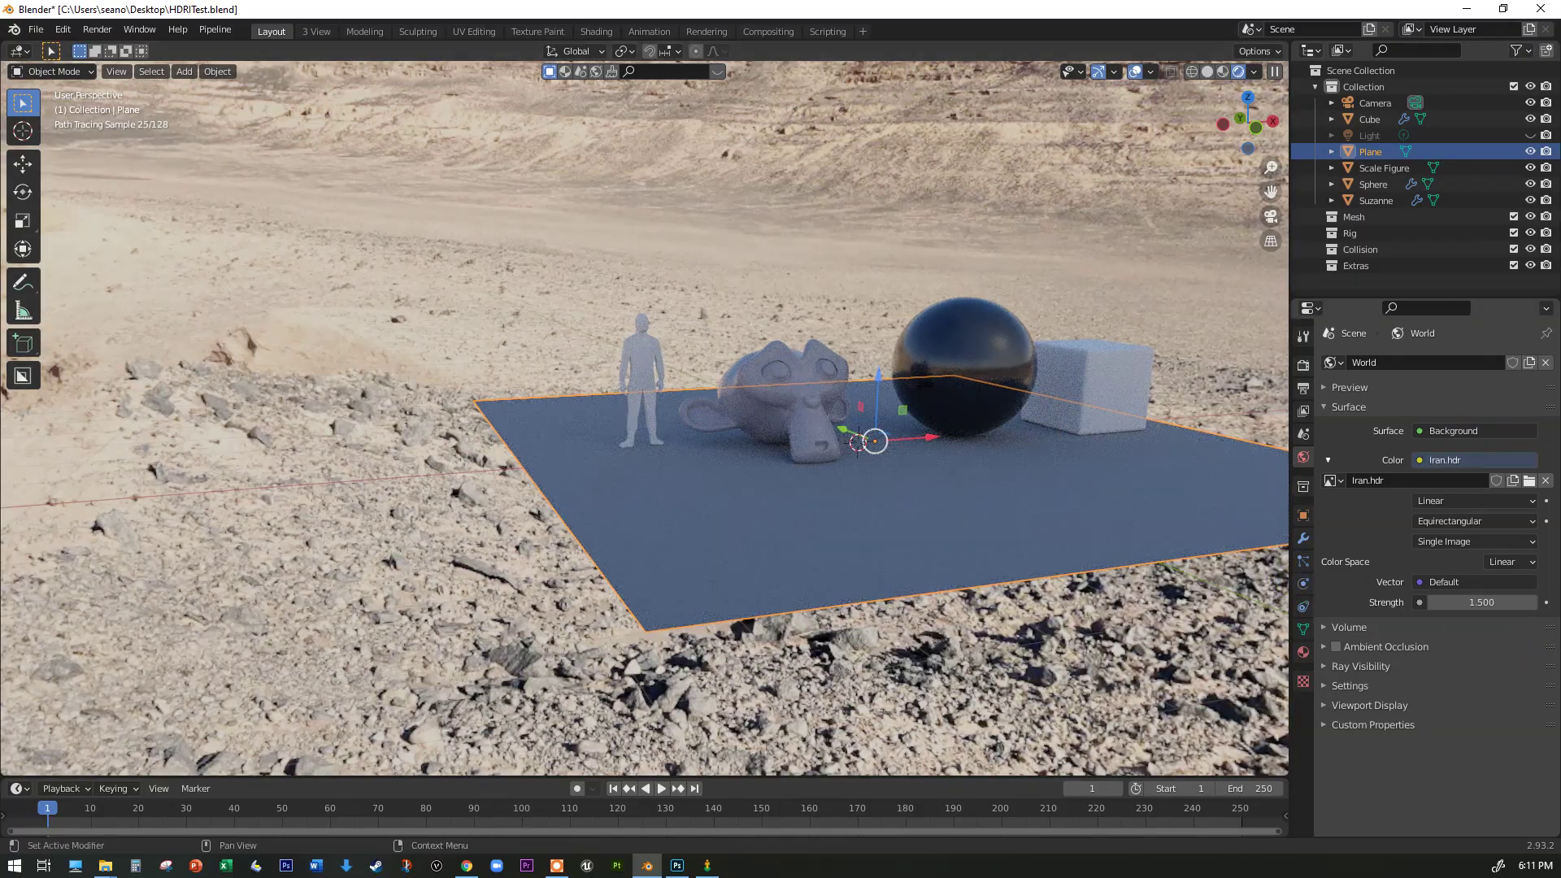
Make the hidden Light object visible again in the viewport to add direct lighting to the scene
middle_drag(558, 171, 773, 234)
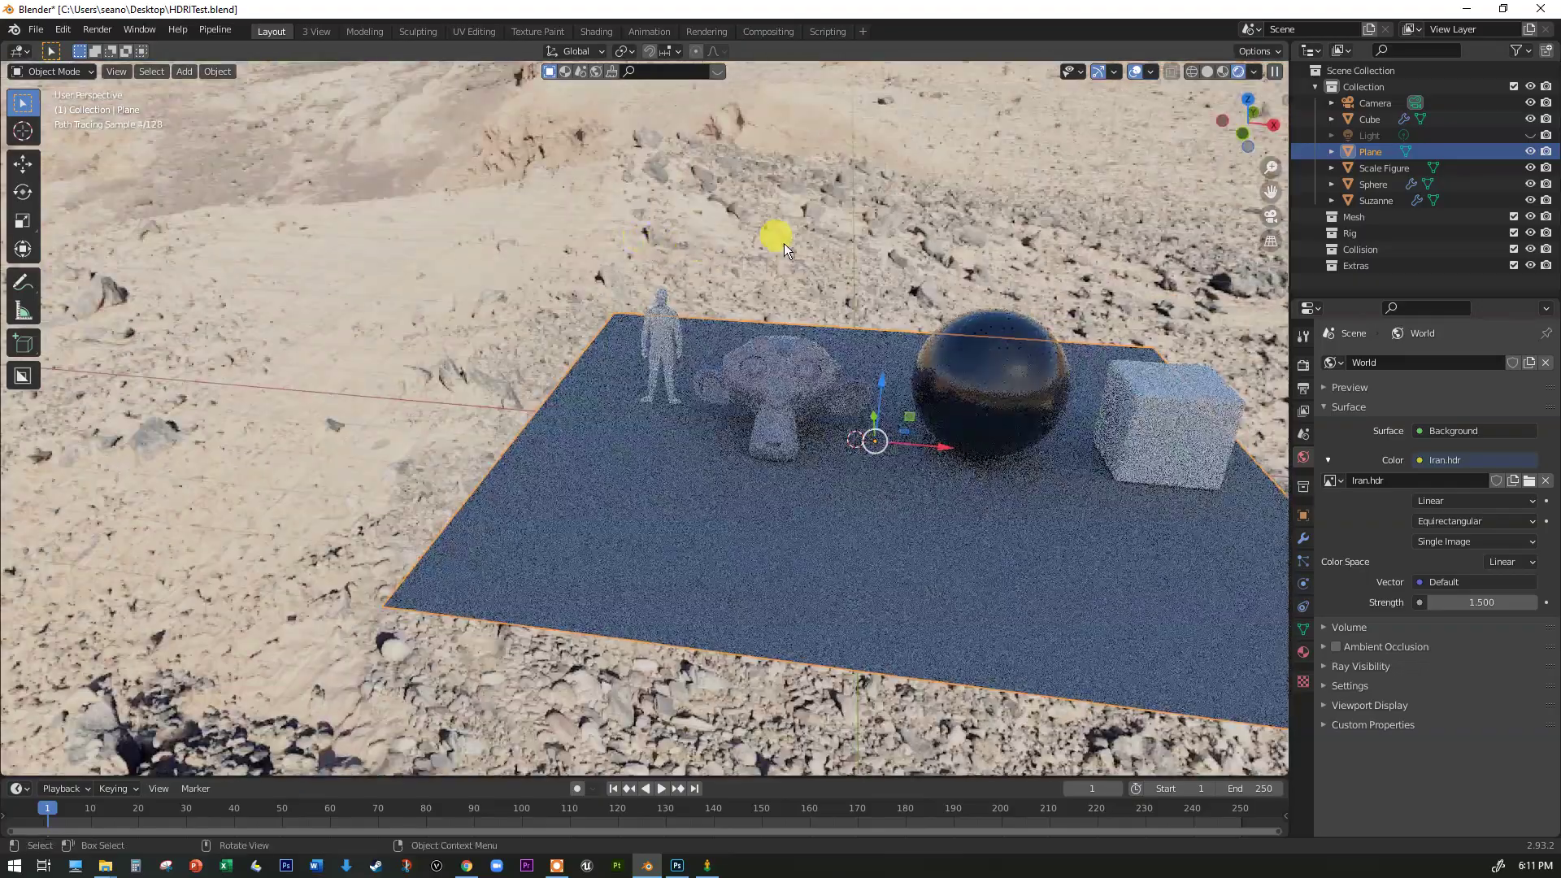
scroll(805, 237, up, 5)
click(1353, 152)
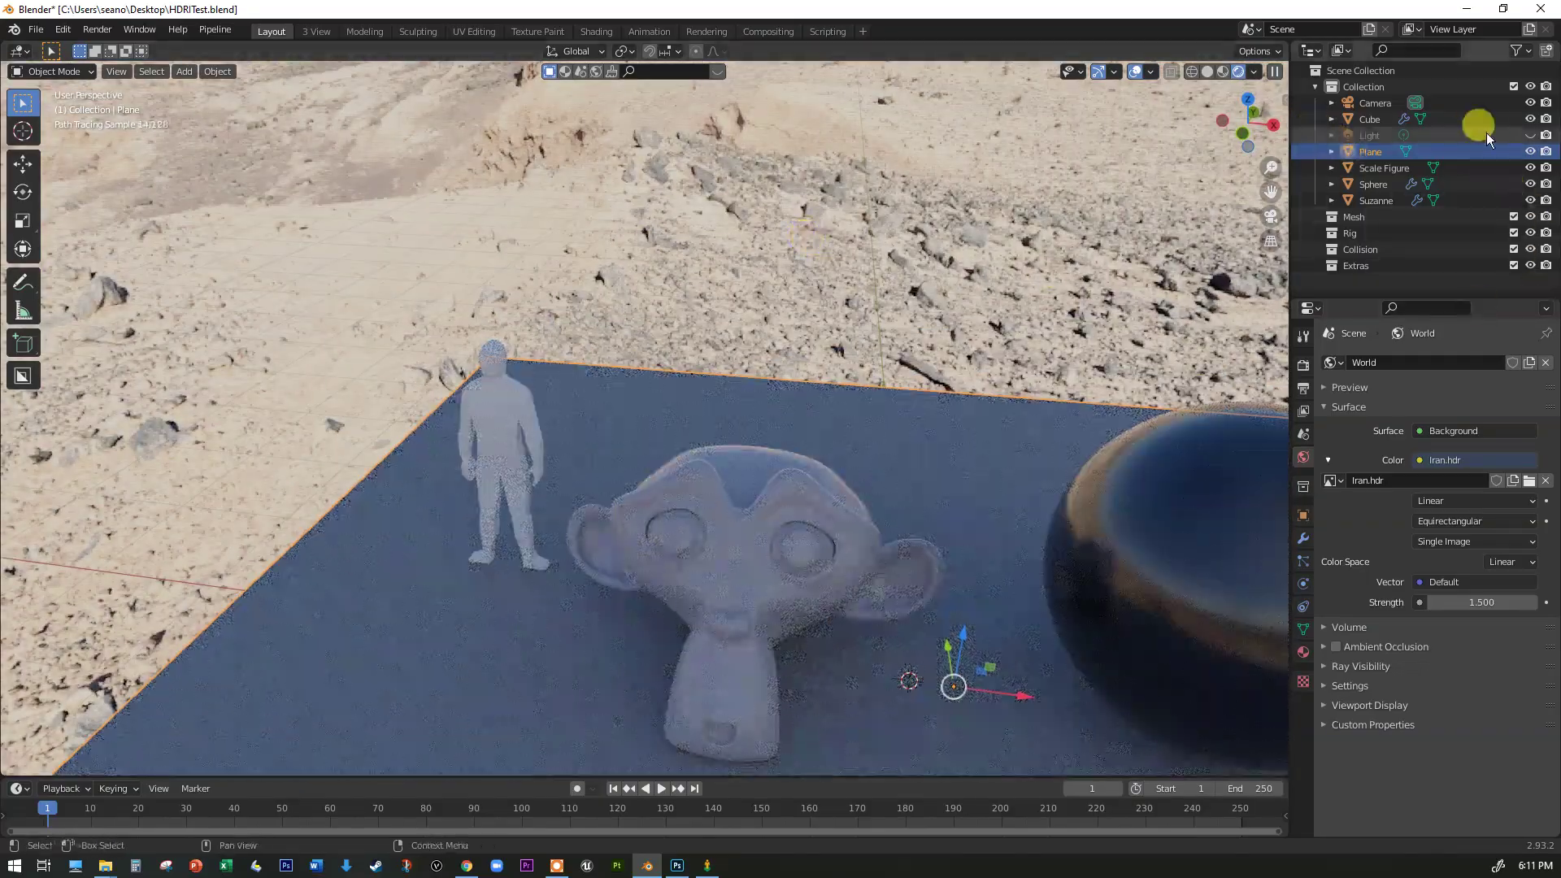
Examine the shadows, highlights and desert reflections on the scale figure, Suzanne, sphere and cube from several angles
middle_drag(731, 406, 729, 442)
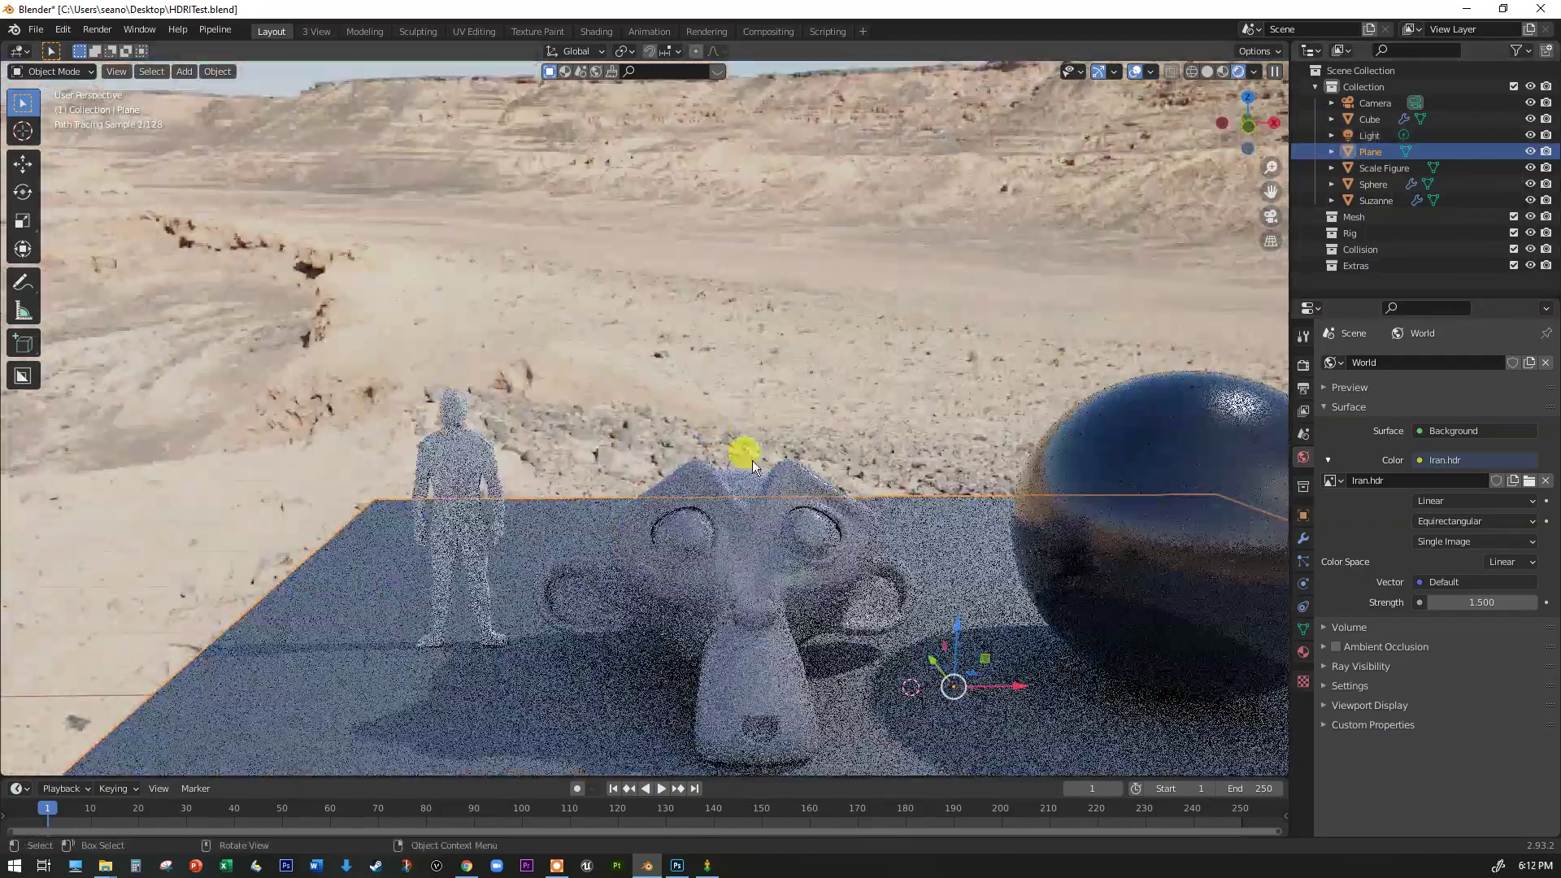
middle_drag(850, 499, 849, 499)
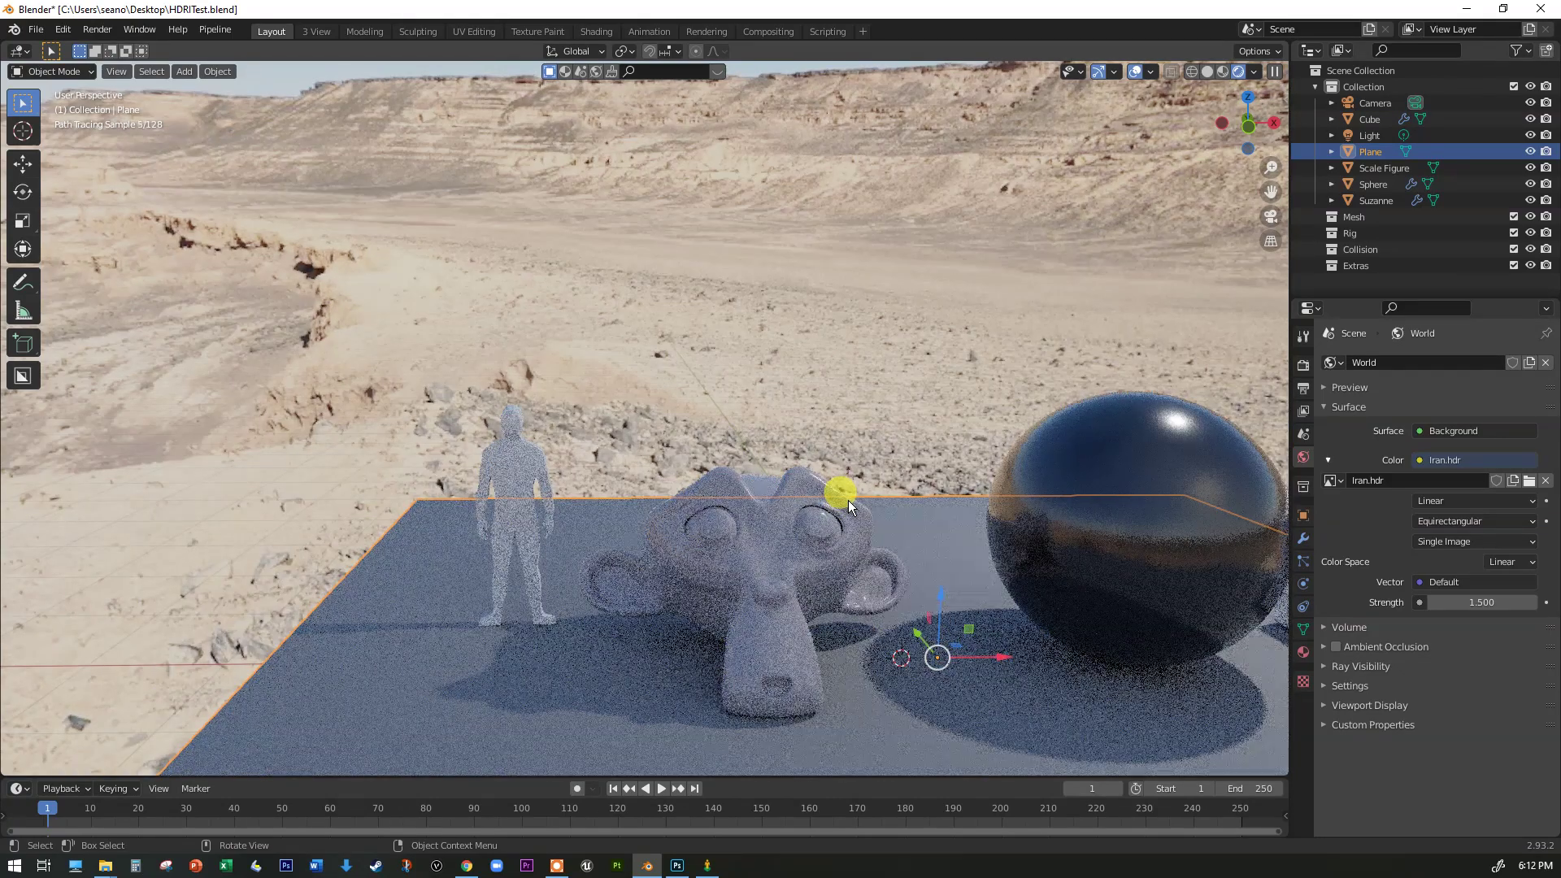
middle_drag(909, 560, 930, 554)
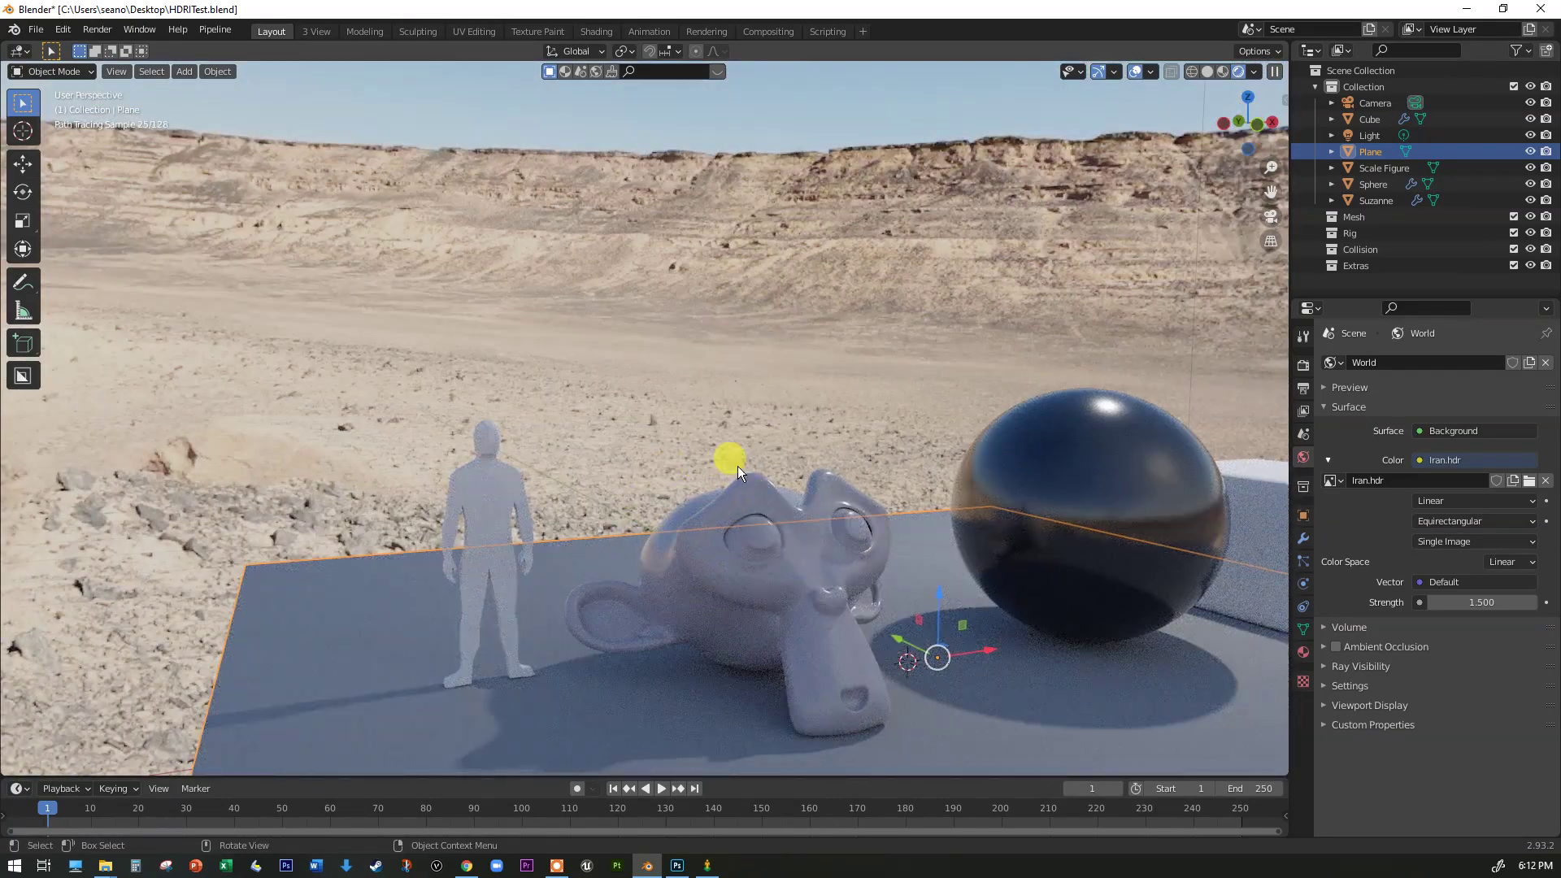
middle_drag(1113, 525, 1133, 578)
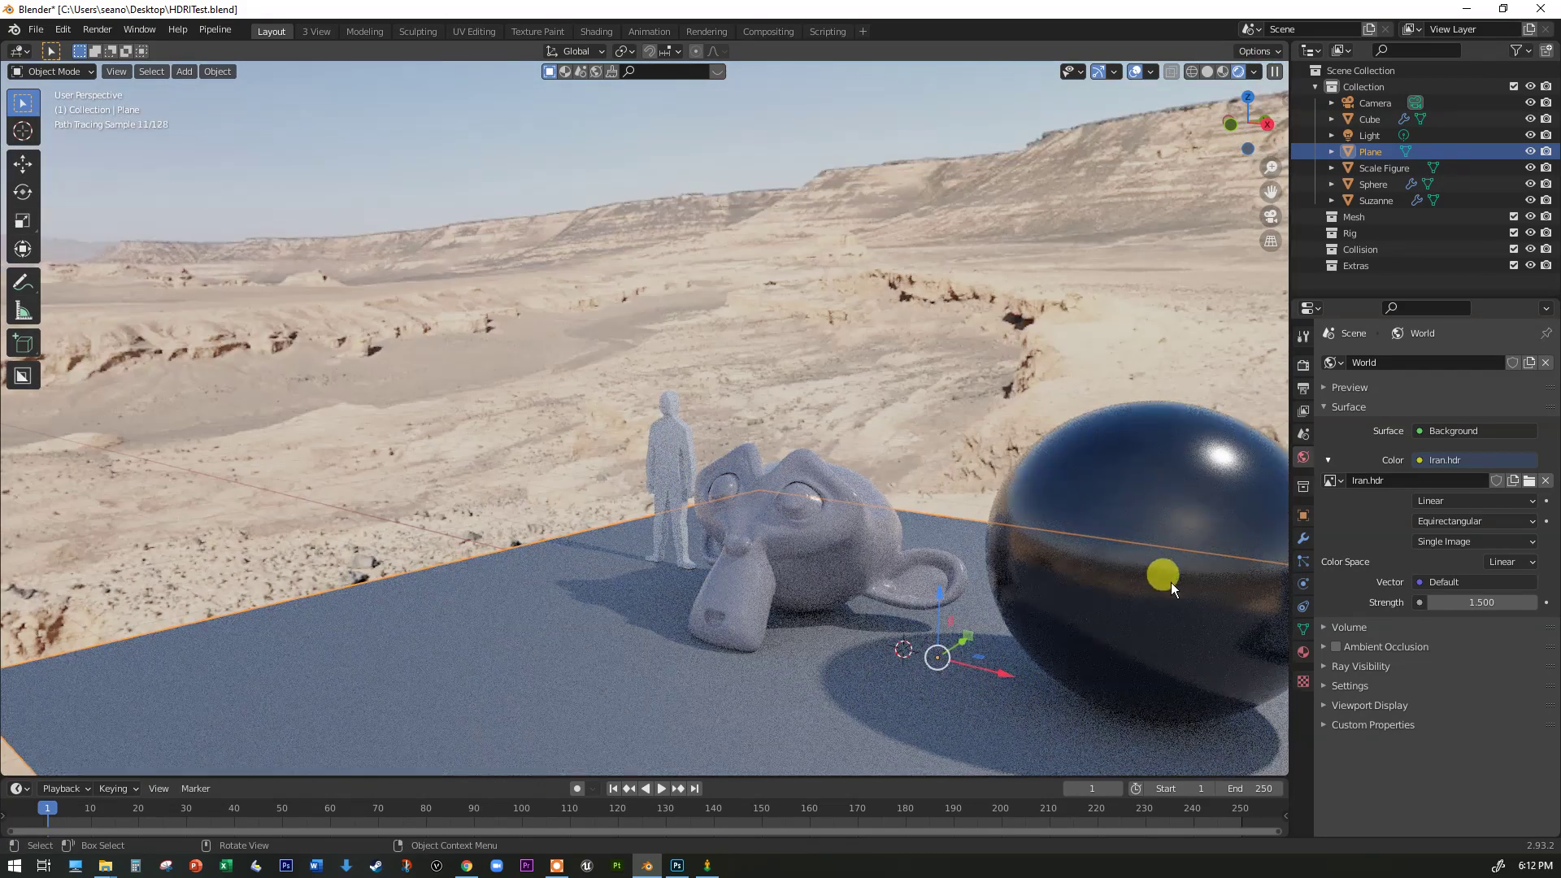
middle_drag(1084, 551, 1156, 465)
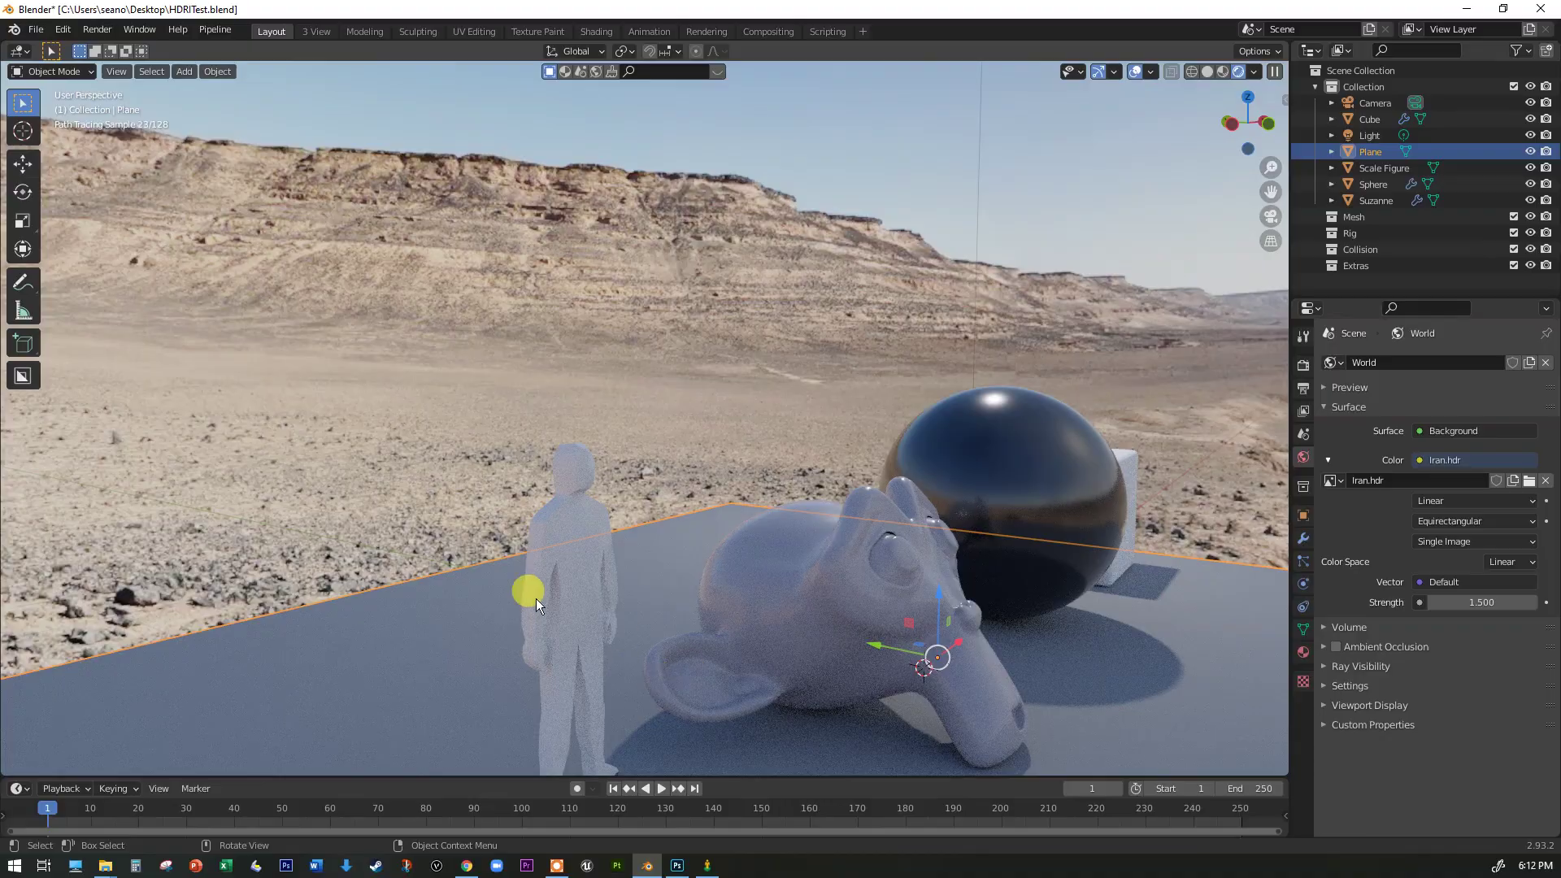
middle_drag(1080, 574, 832, 462)
scroll(1002, 570, down, 4)
scroll(829, 460, up, 6)
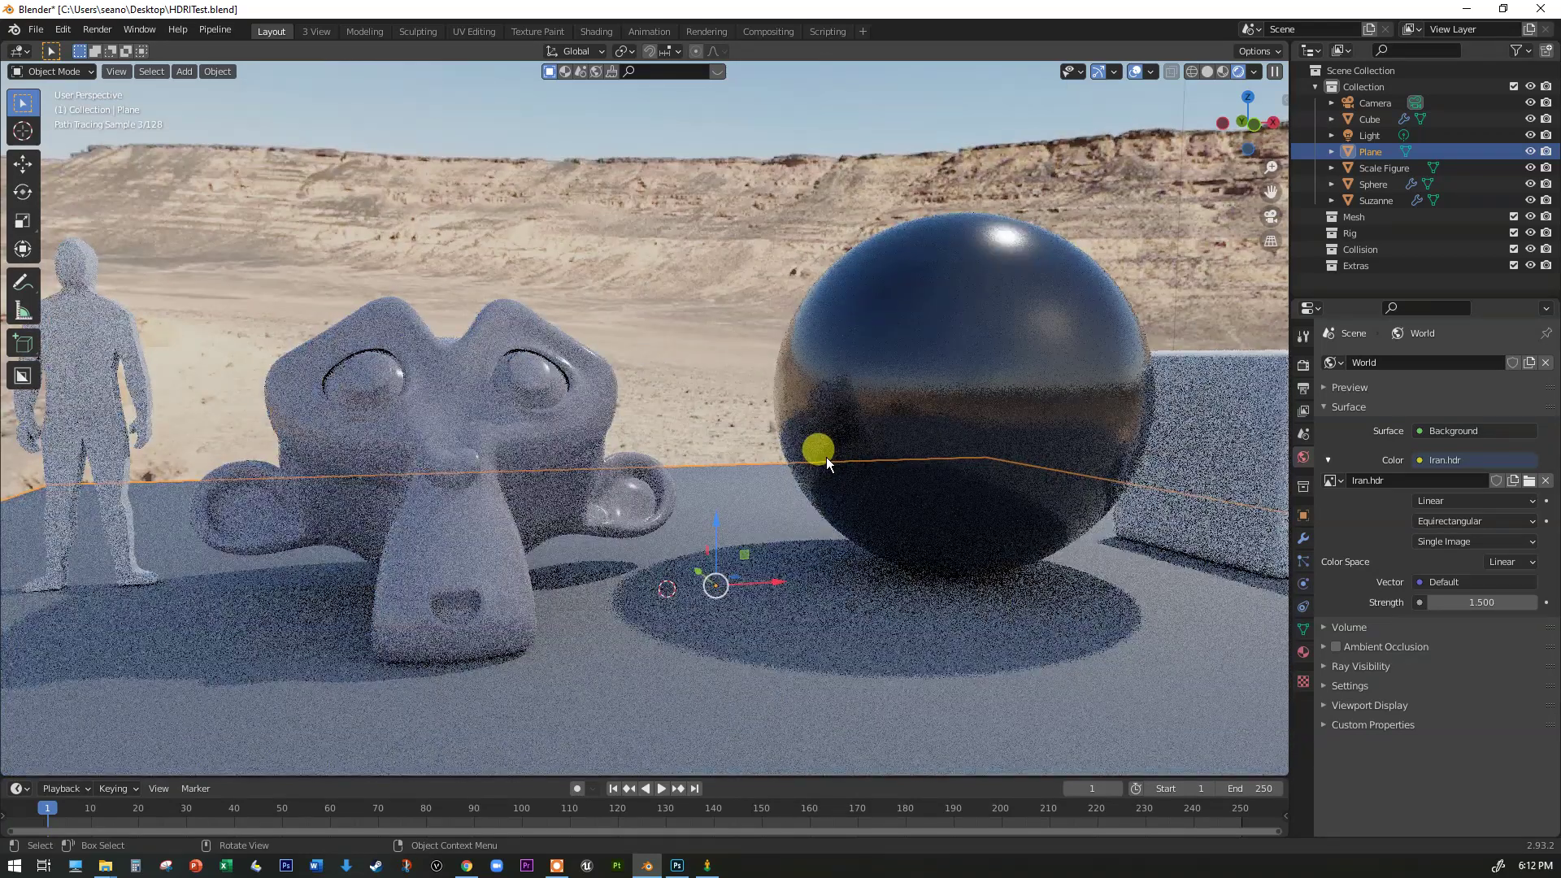